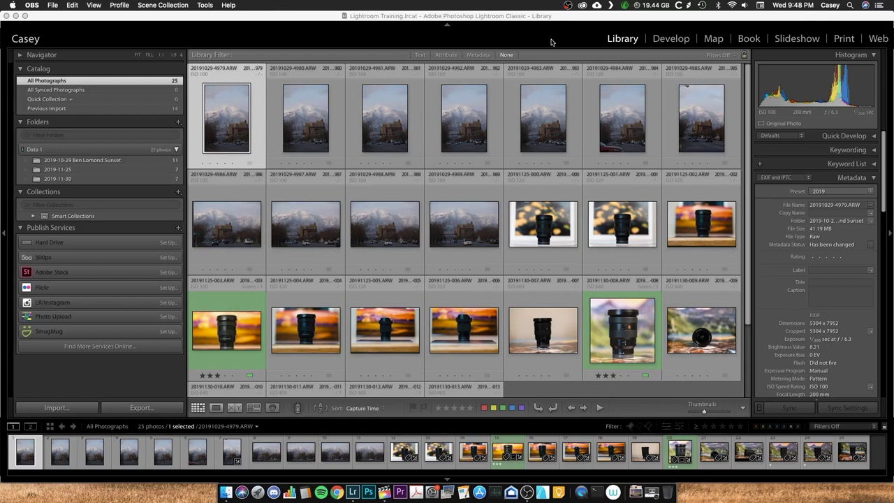
Step: View the mountain photo in Loupe, Compare and Survey layouts, then survey four horizontal shots together
click(618, 41)
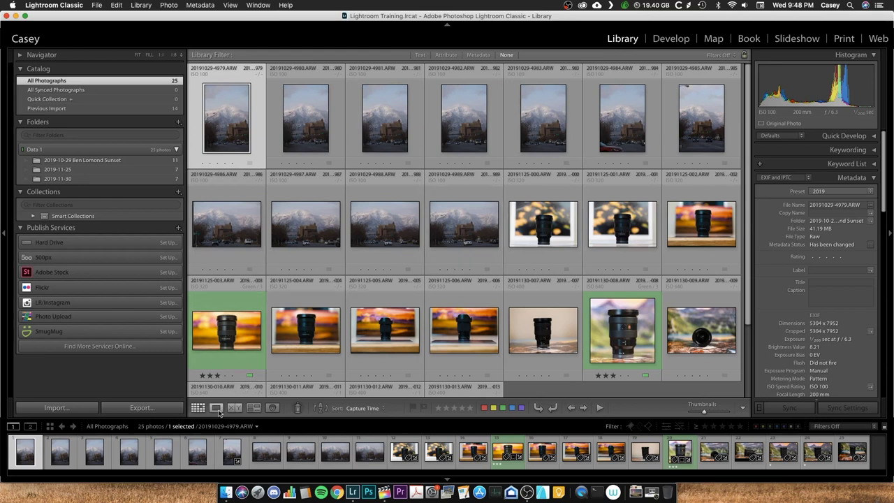
click(217, 410)
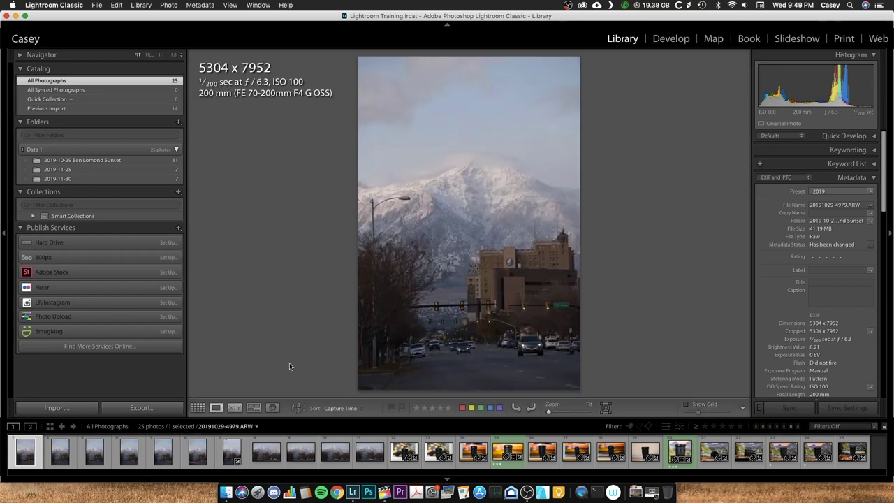
click(235, 408)
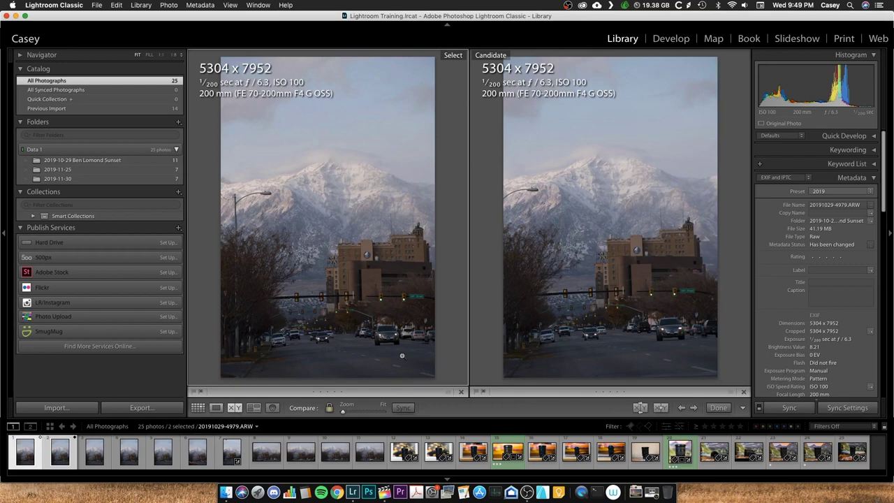
click(254, 408)
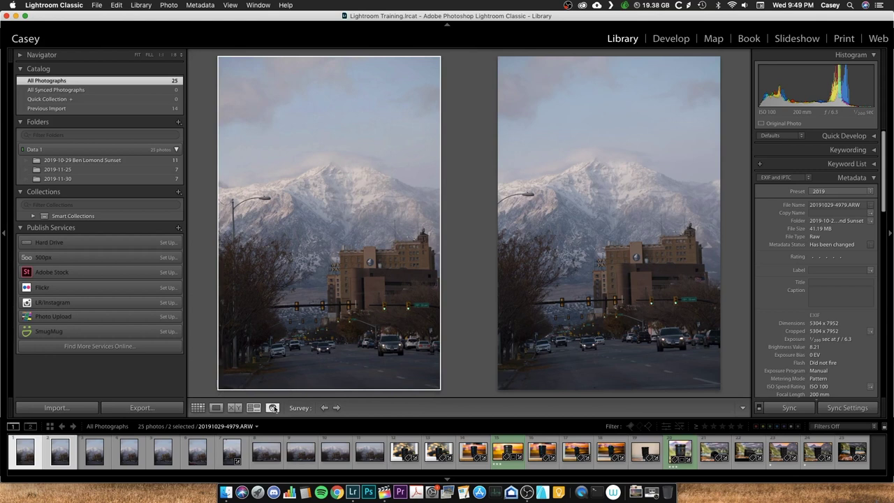
click(268, 454)
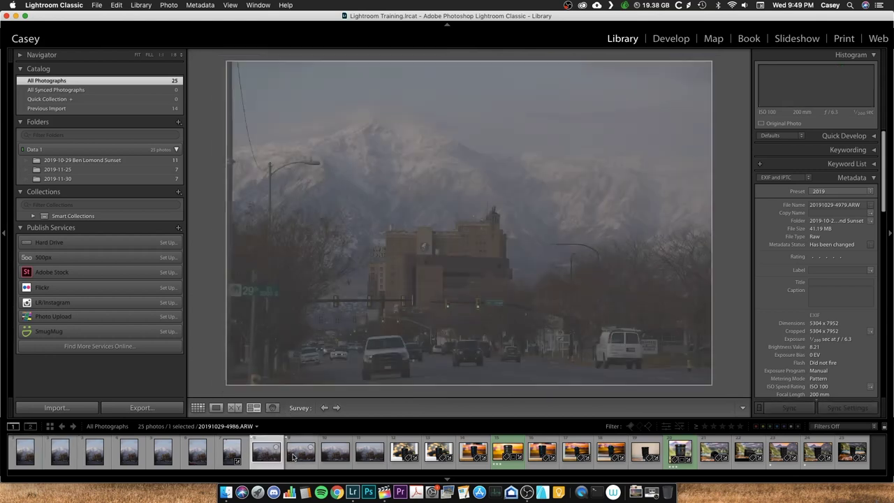
shift+click(292, 455)
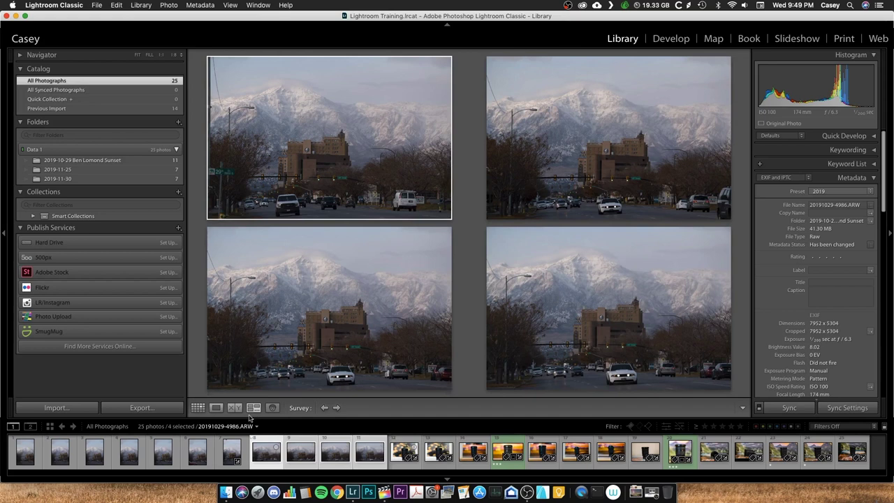
Step: Return to the grid and collapse the Catalog, Folders, Collections and Publish Services sections
click(197, 408)
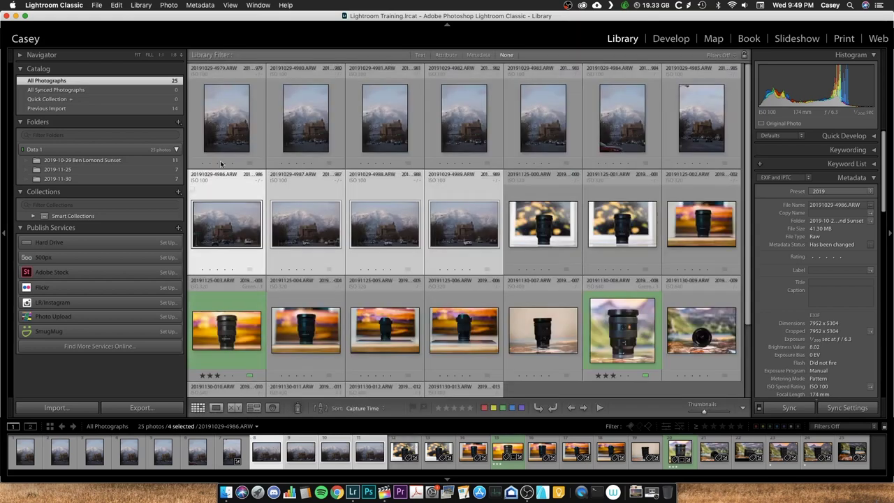
click(20, 68)
click(21, 83)
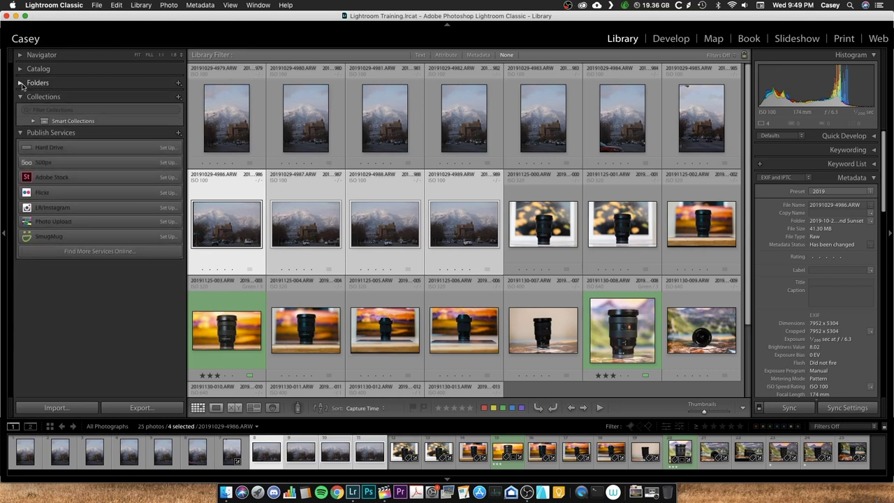
click(20, 97)
click(21, 111)
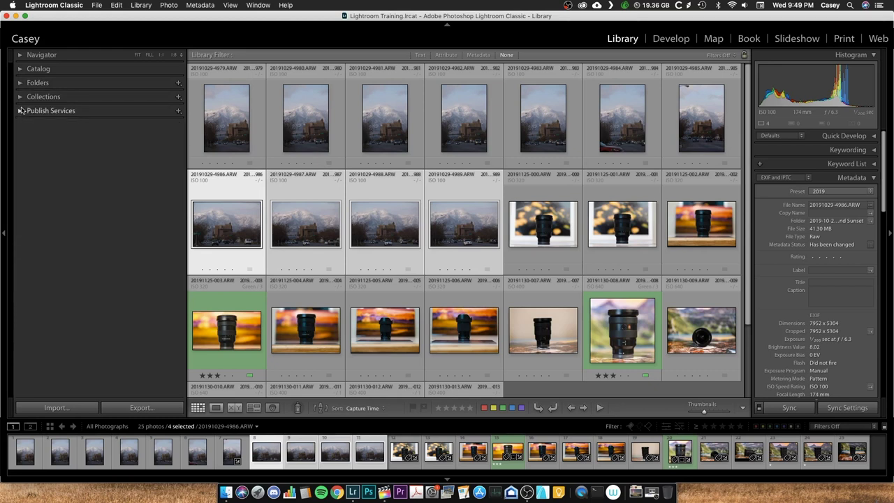
click(31, 55)
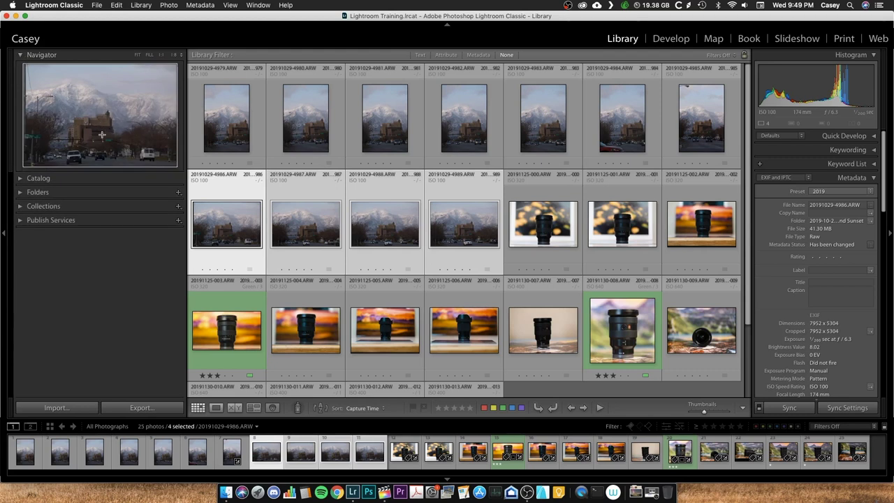
click(149, 55)
click(161, 54)
click(176, 55)
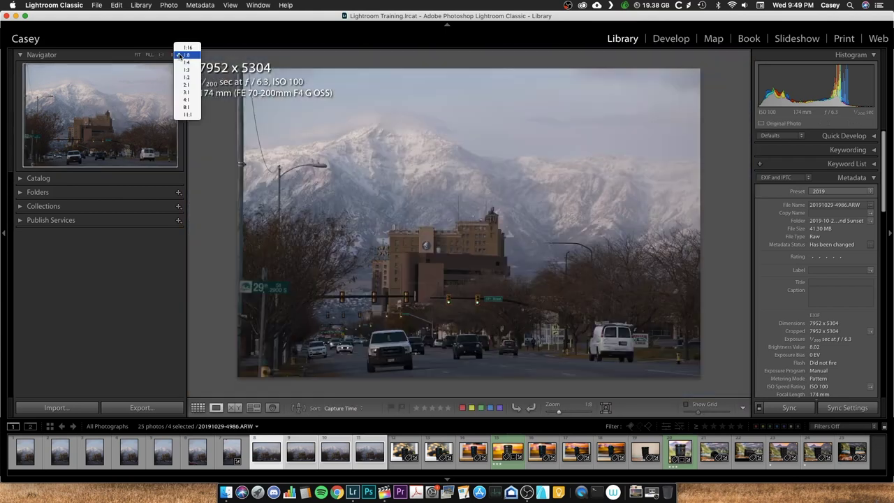
click(189, 92)
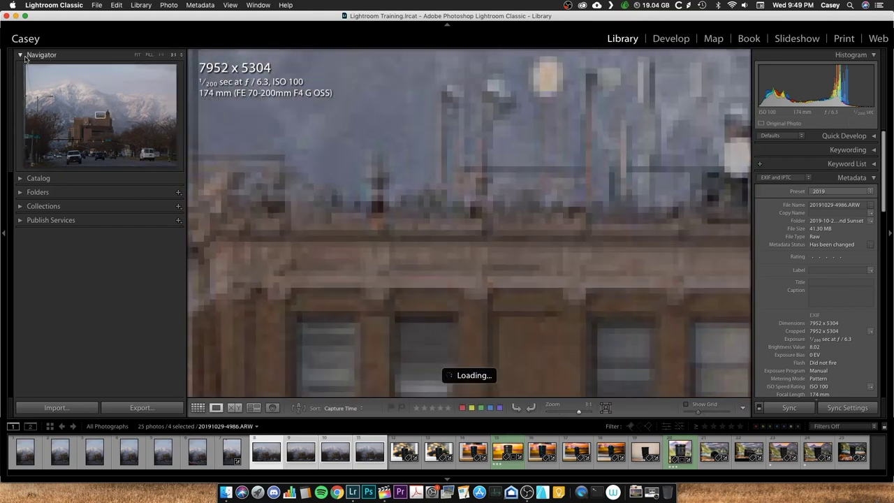
Step: Collapse the Navigator and reopen the Catalog, Folders and Collections sections
click(24, 59)
click(24, 59)
click(24, 59)
click(28, 70)
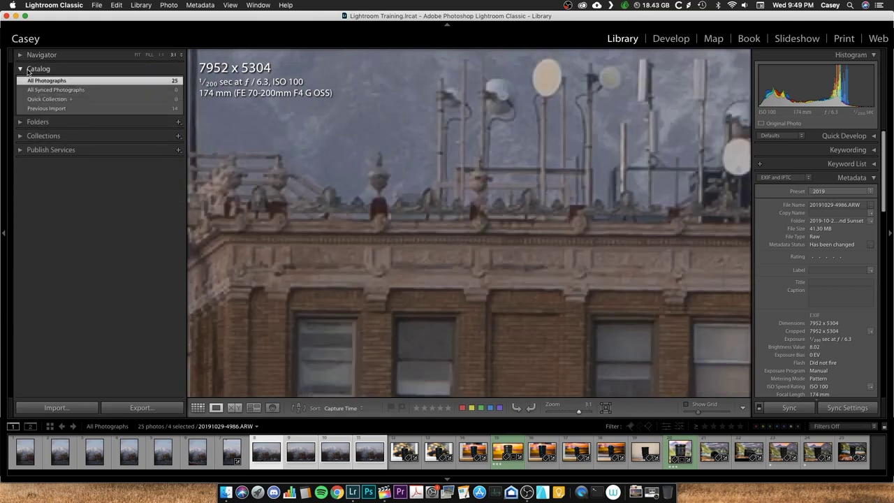
click(23, 123)
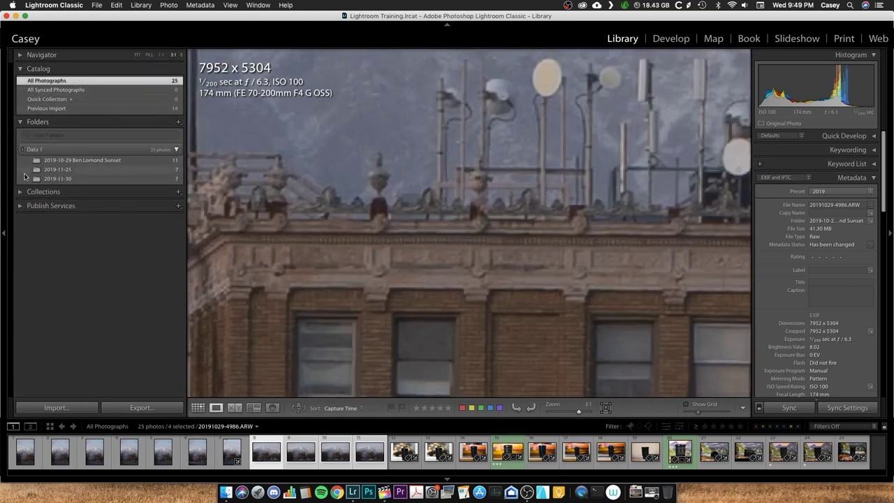
click(21, 191)
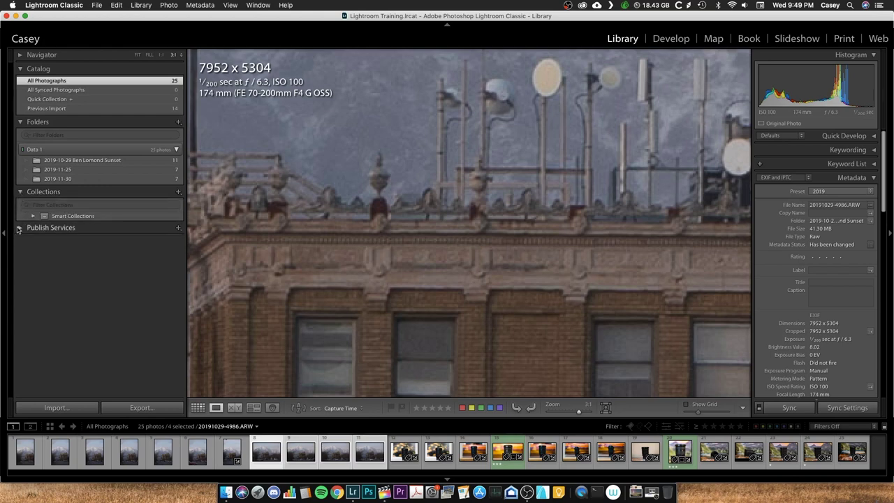
Step: Zoom out with Z, browse Quick Collection and the 14-photo Previous Import, then return to All Photographs
click(19, 227)
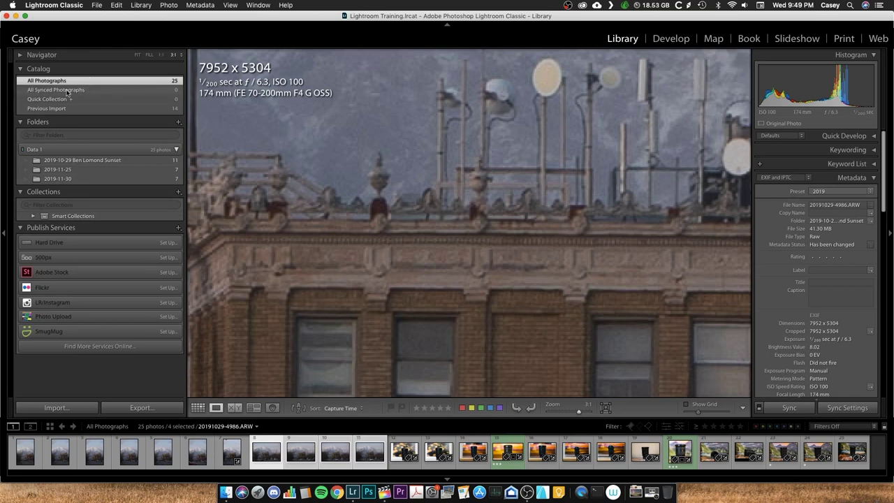
key(z)
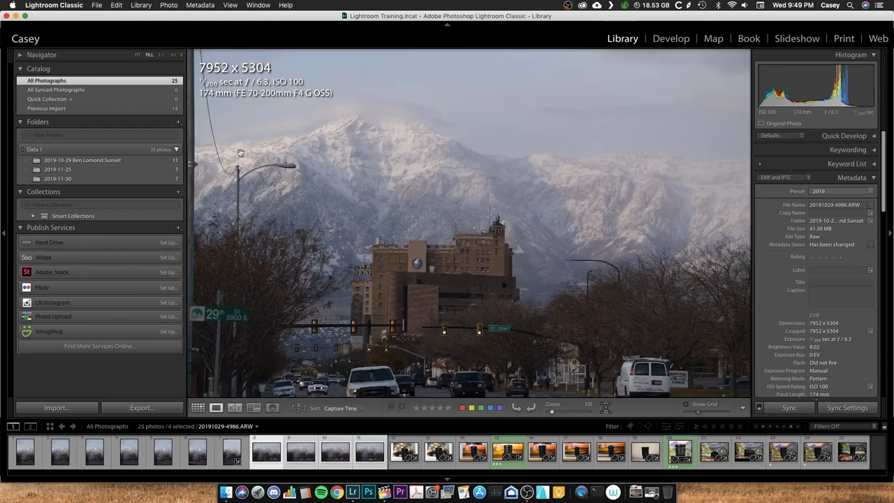
click(76, 103)
click(76, 81)
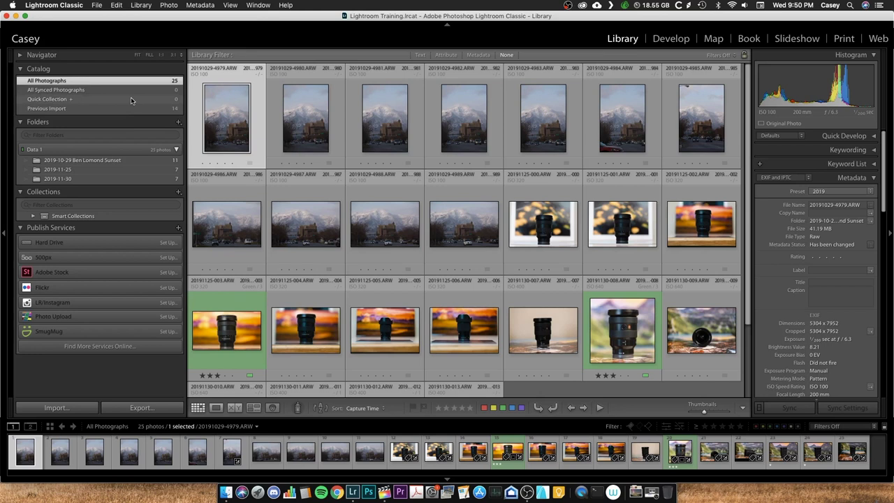
click(91, 109)
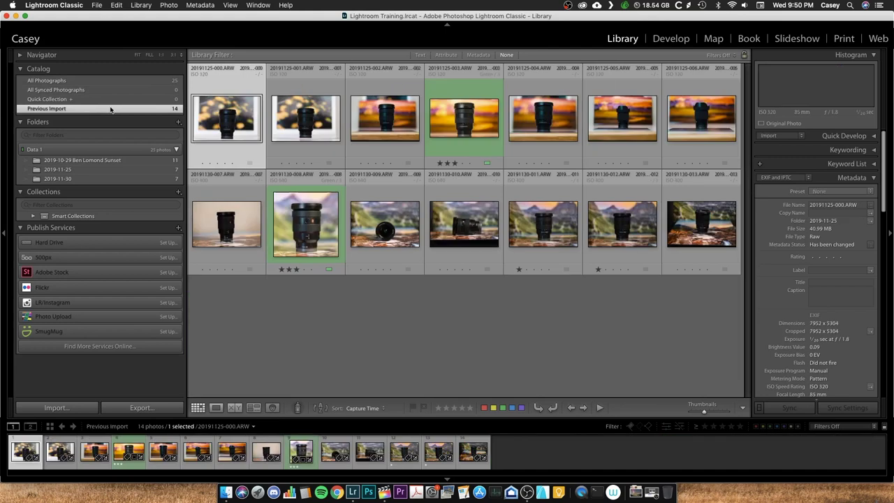
click(90, 82)
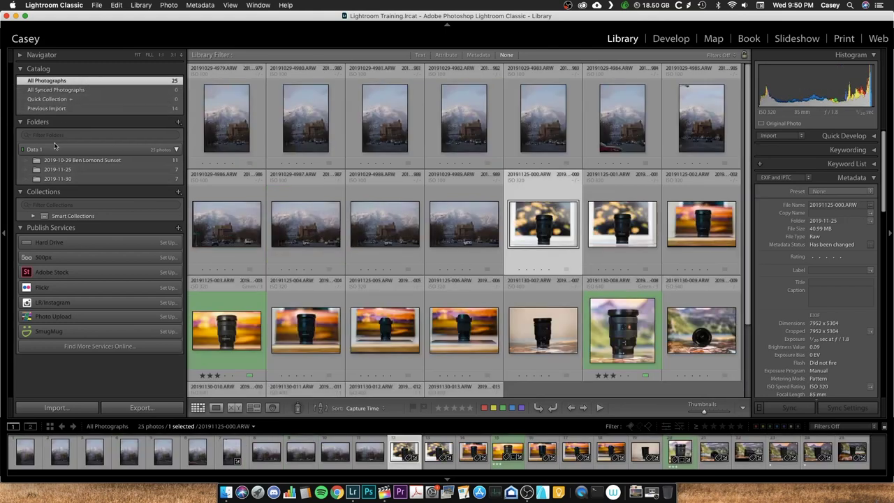
Step: Browse the 2019-10-29, 2019-11-25 and 2019-11-30 folders, then open 2019-11-30's context menu
click(29, 123)
click(28, 125)
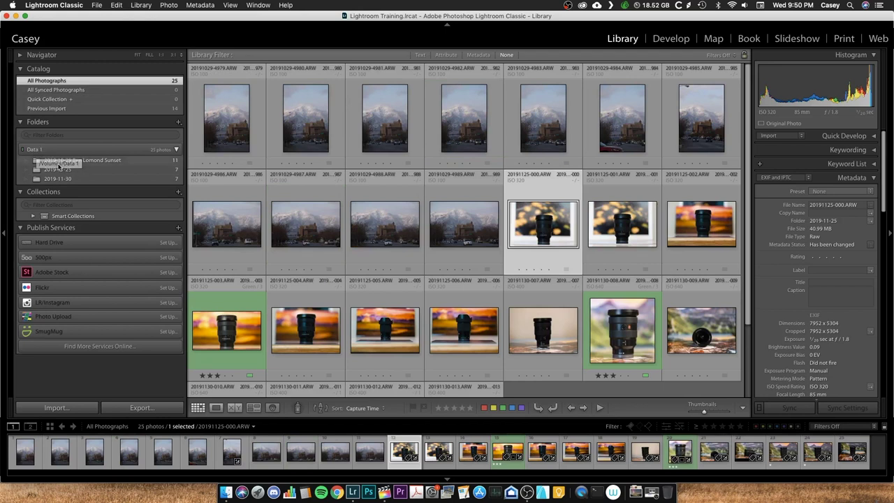
click(46, 161)
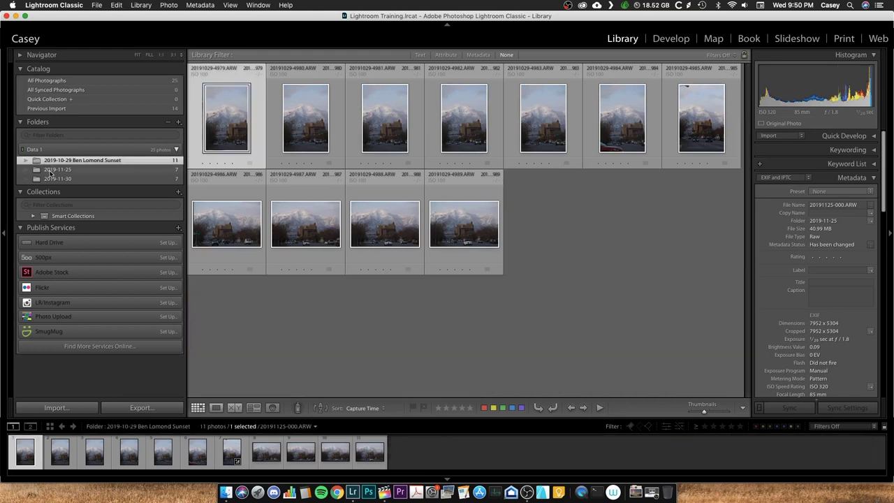
click(46, 169)
click(46, 178)
click(43, 150)
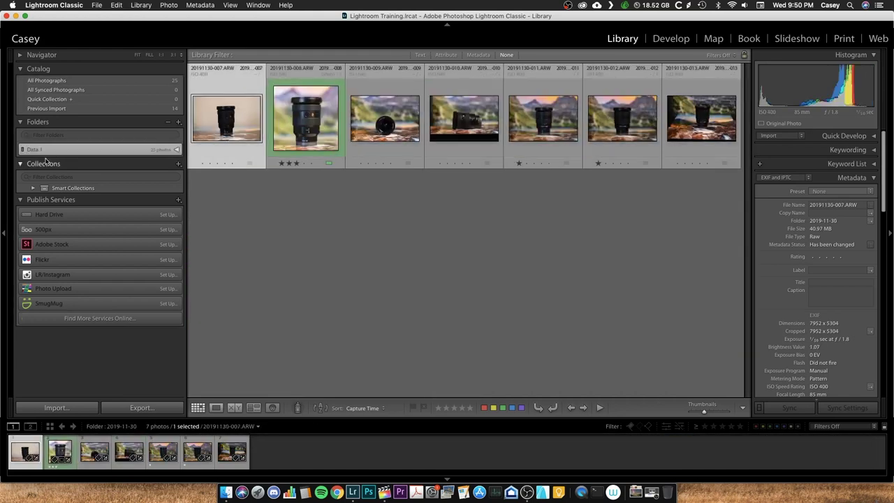
click(70, 151)
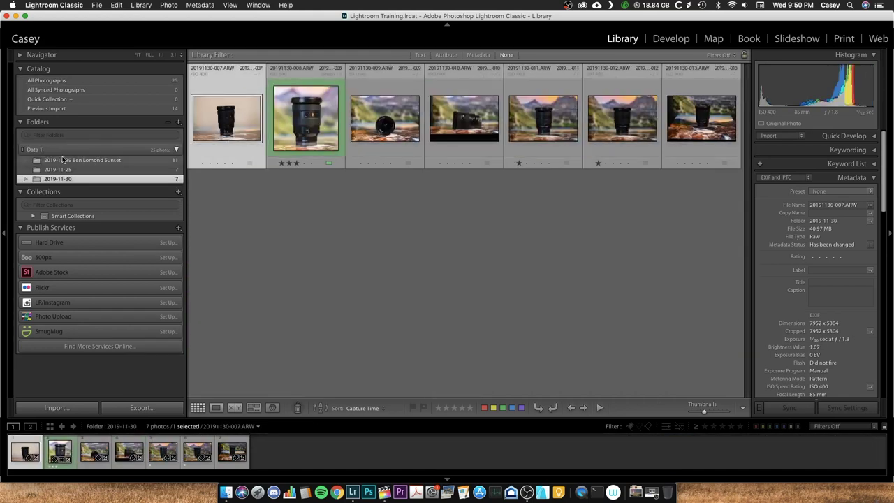
right_click(55, 181)
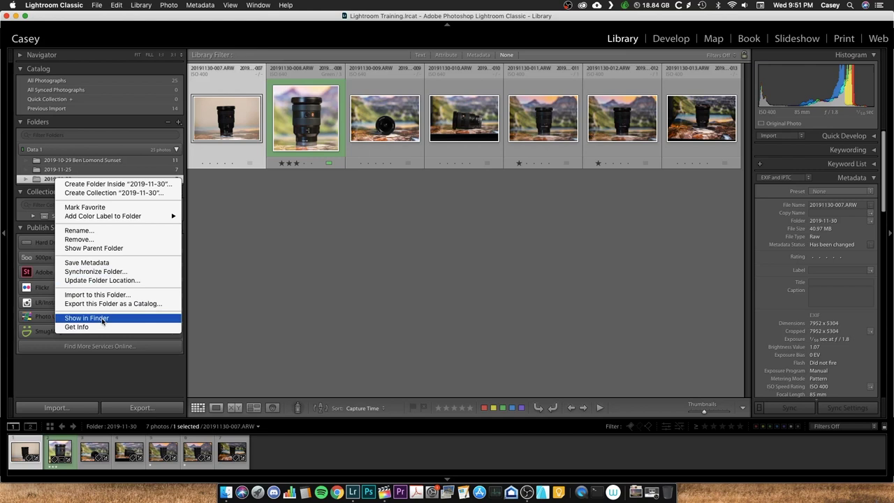
Step: Reveal the 2019-11-30 folder in Finder, then close the Finder window
click(100, 319)
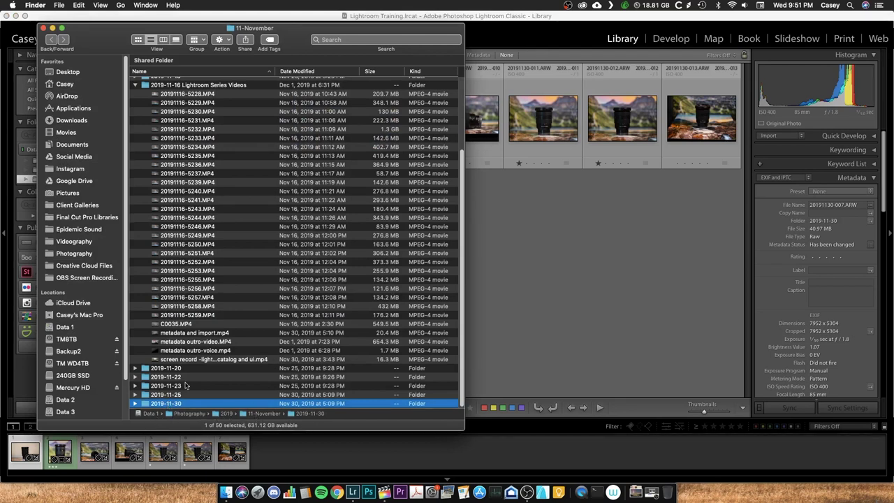
click(43, 28)
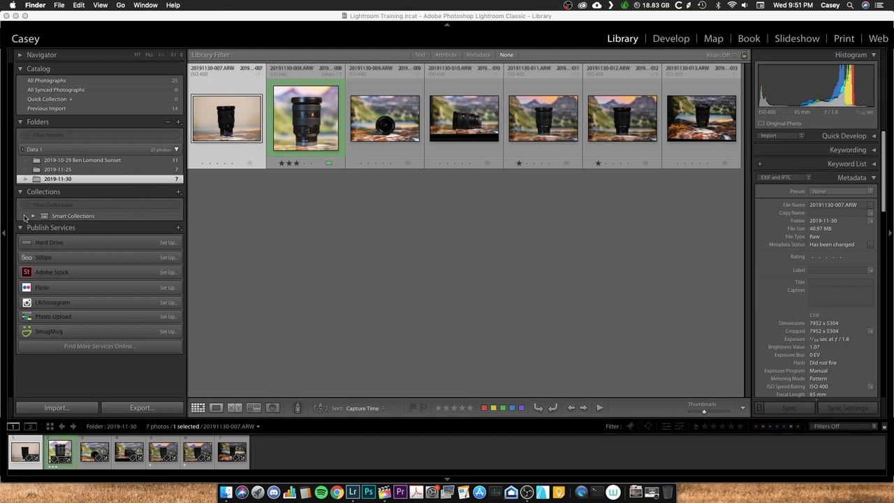
Step: Expand and collapse the Smart Collections set in the Collections panel
click(33, 216)
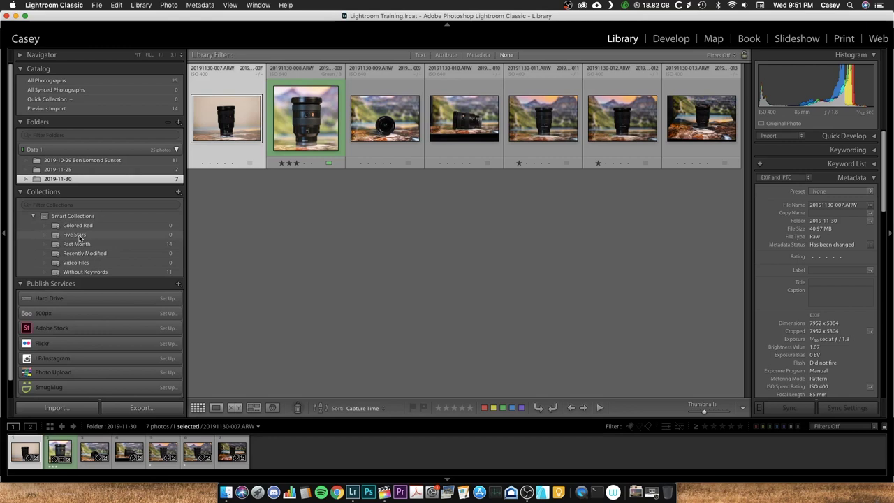
scroll(79, 235, down, 1)
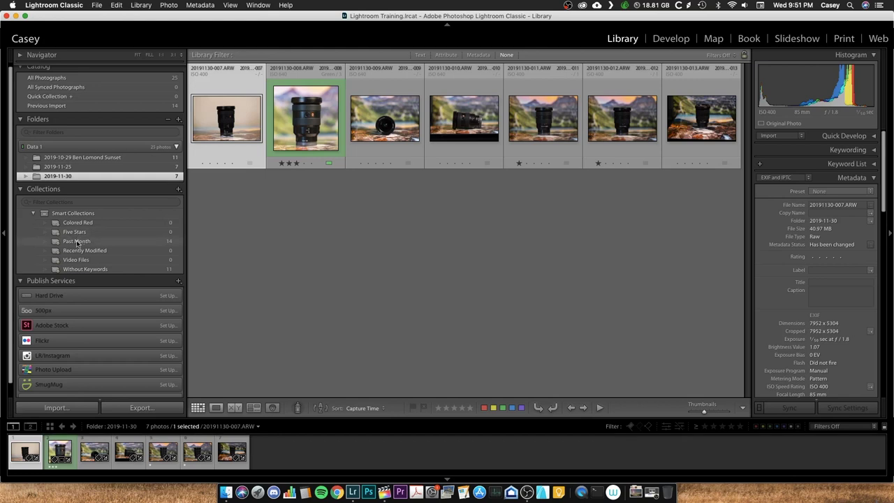
click(33, 212)
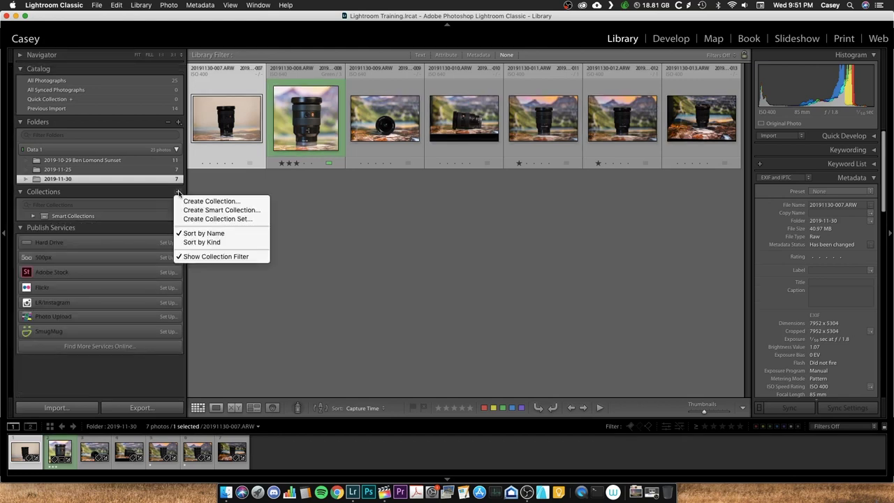
click(167, 201)
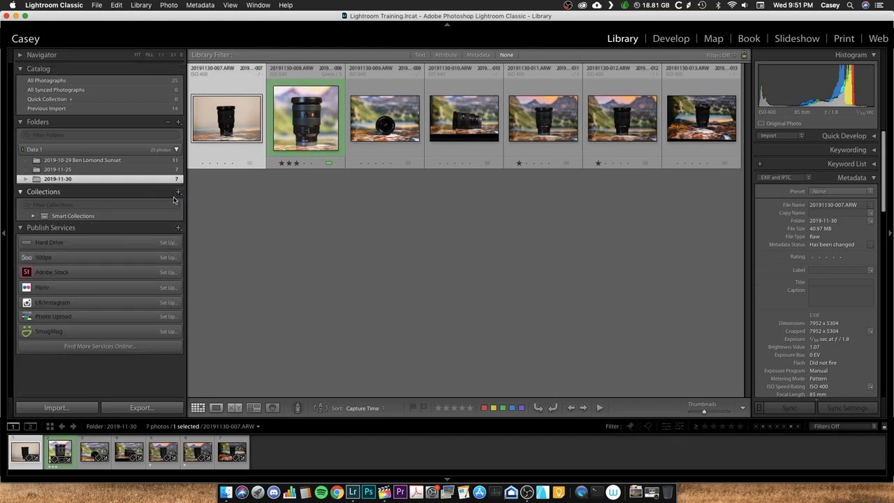
Step: Create a top-level collection named 'Sony 16-35 GM' without including the selected photos
click(179, 192)
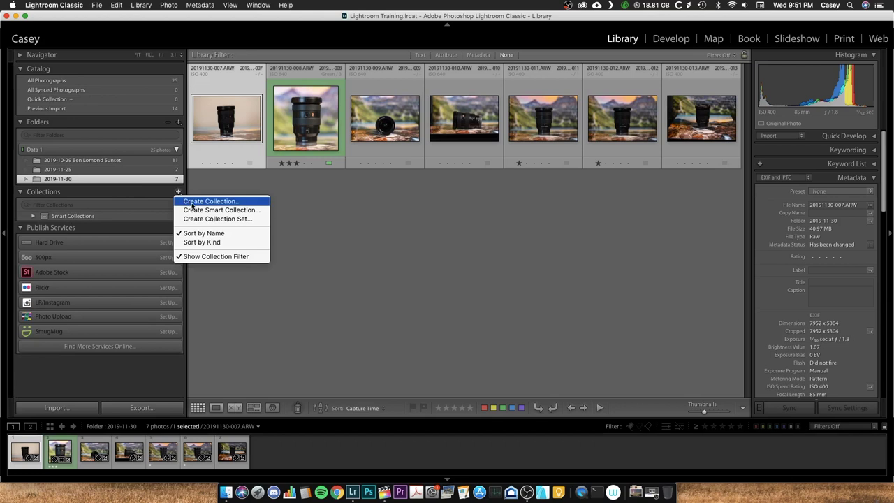
click(192, 202)
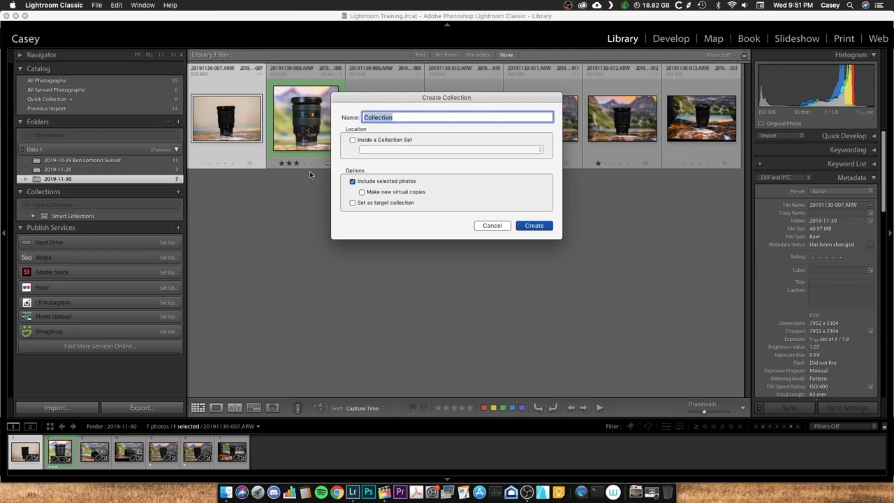
text(SOn)
text(ony 16-35 GM)
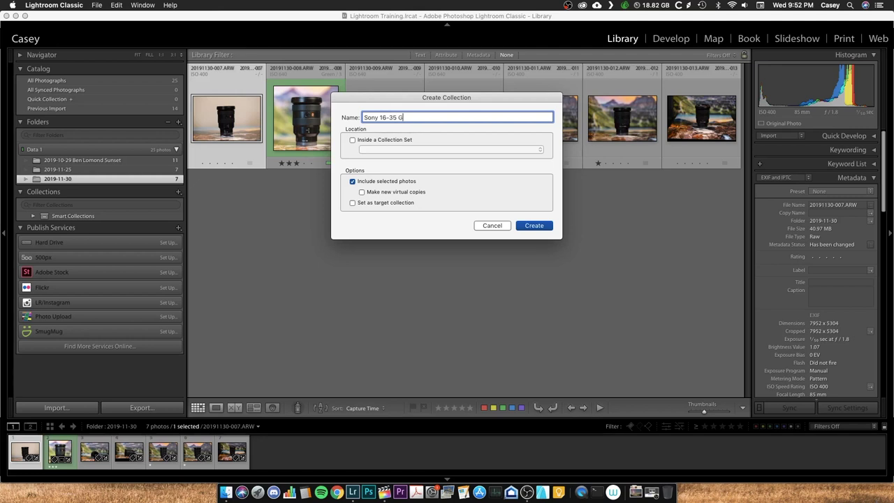
click(353, 140)
click(390, 150)
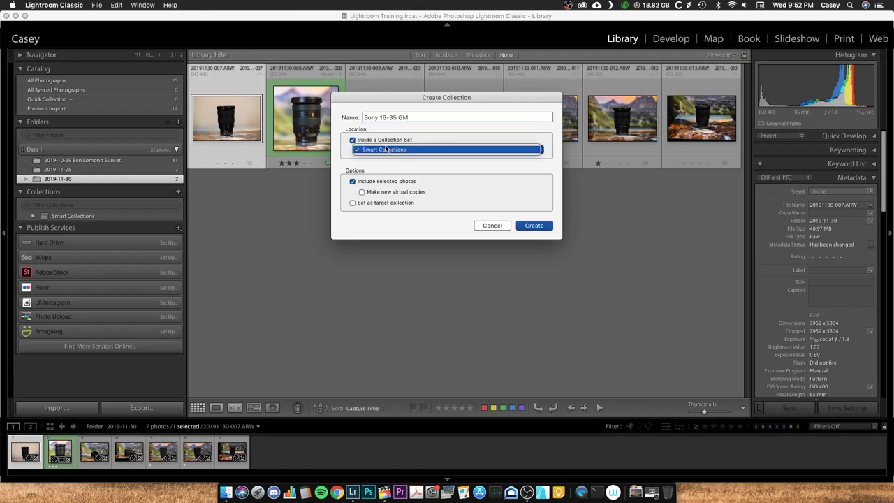
click(380, 148)
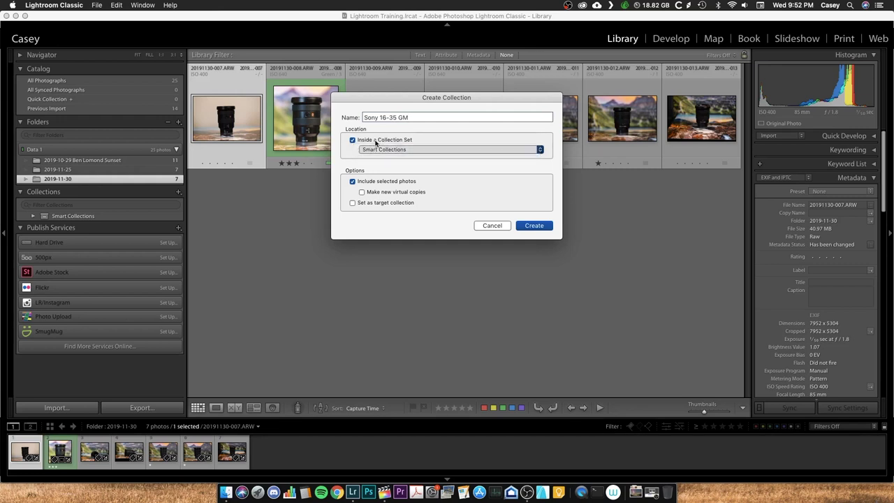
click(353, 140)
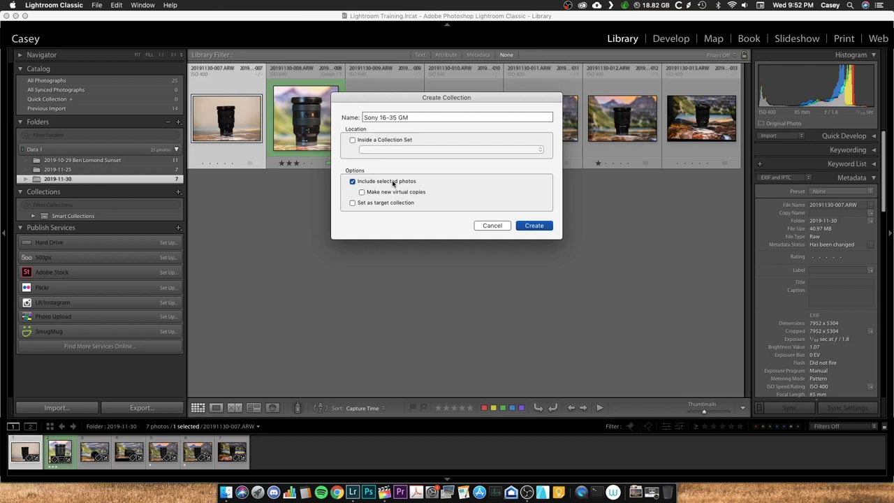
click(352, 182)
click(529, 227)
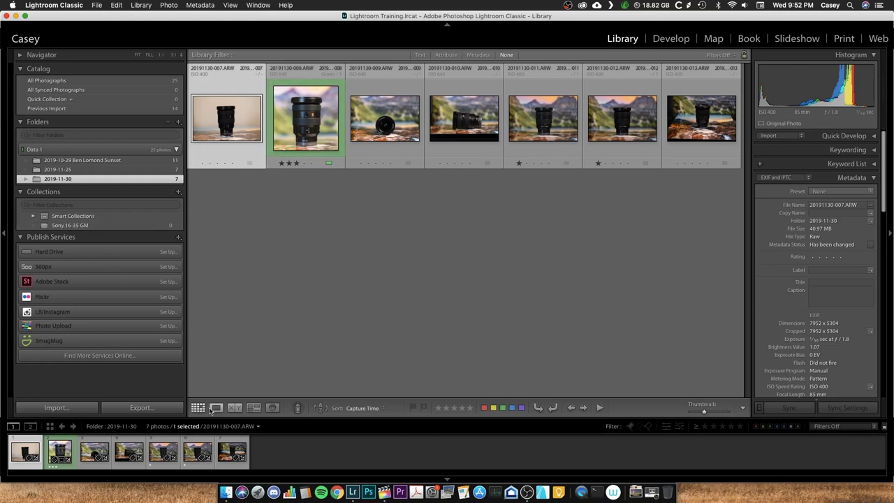
click(117, 79)
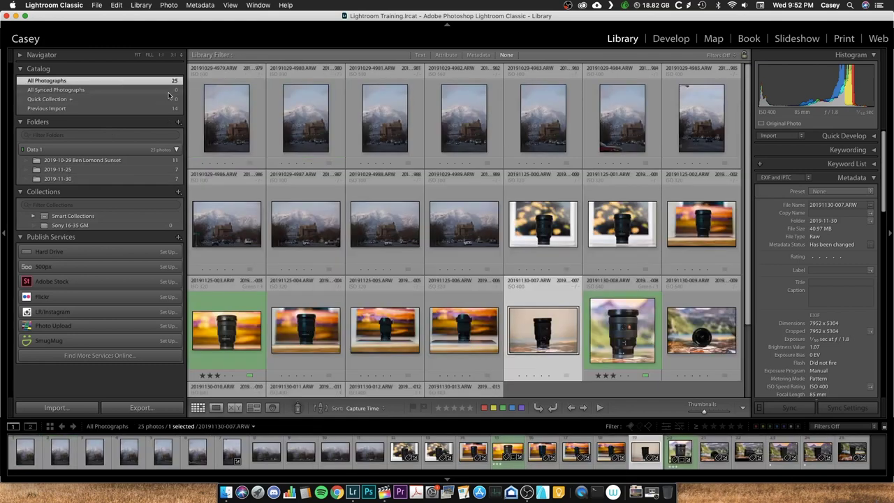
click(545, 234)
shift+click(671, 226)
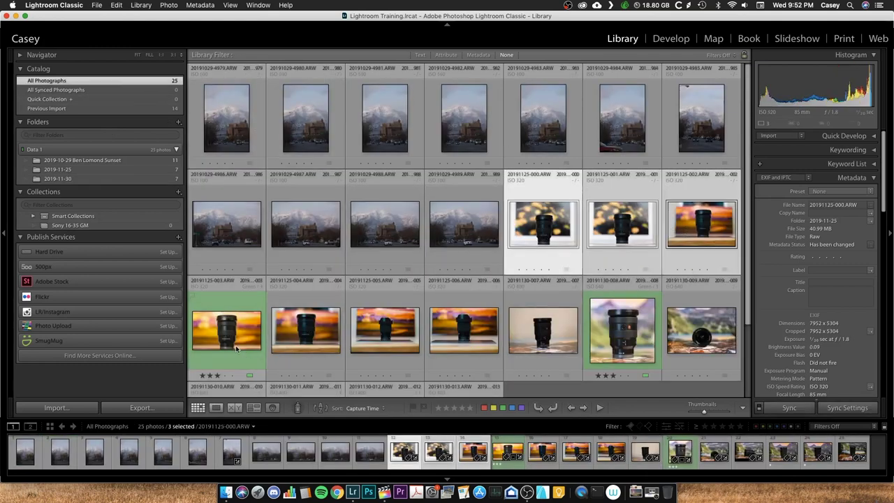
super+click(271, 342)
super+click(464, 331)
super+click(544, 333)
super+click(621, 334)
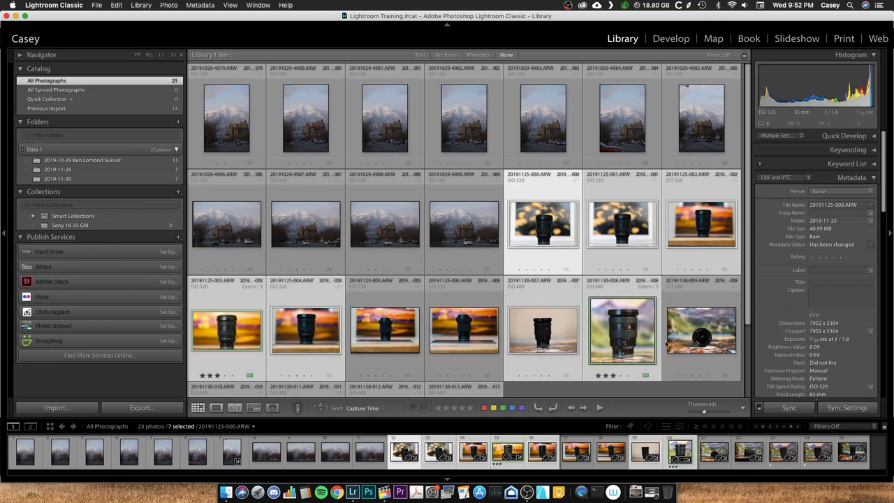
super+click(688, 345)
scroll(688, 345, down, 2)
super+click(228, 376)
super+click(306, 375)
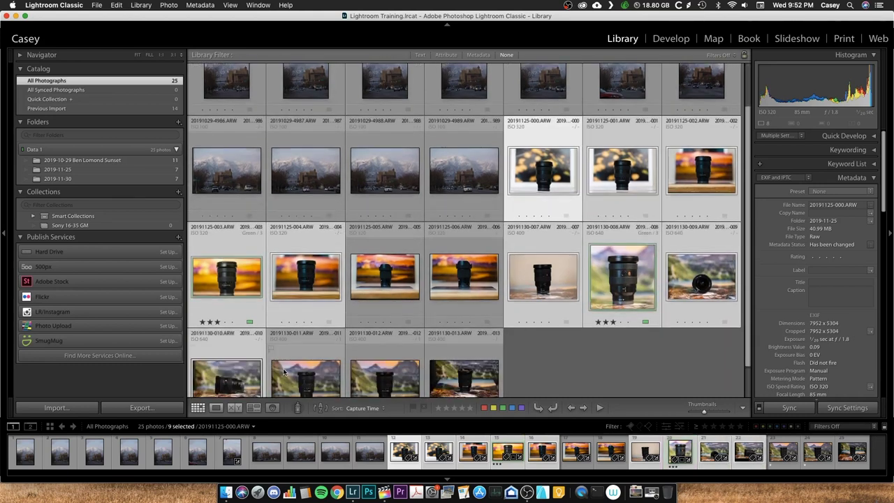
super+click(375, 375)
super+click(446, 365)
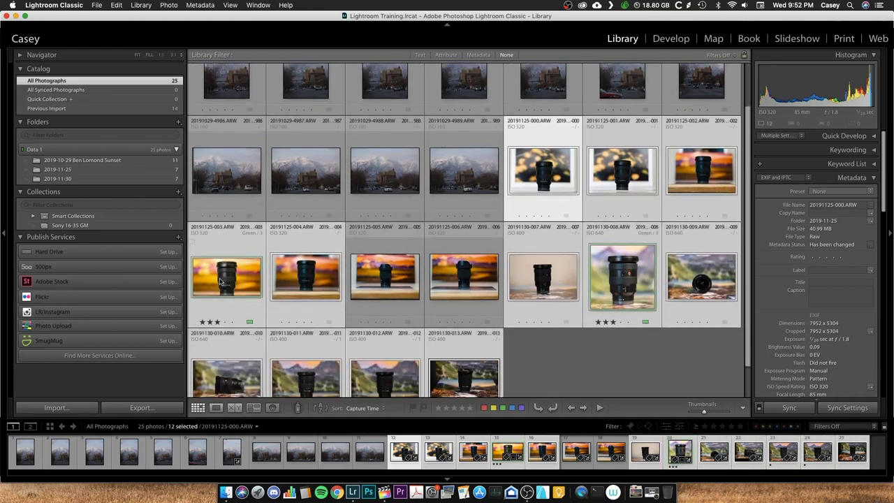
drag(220, 281, 72, 226)
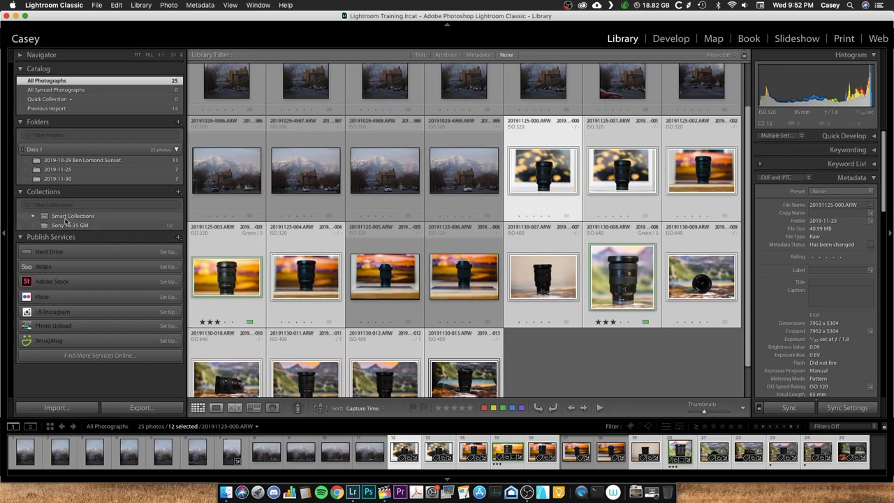
Step: Open the Smart Collections set to list its six collections, including Past Month and Without Keywords
right_click(69, 216)
key(Escape)
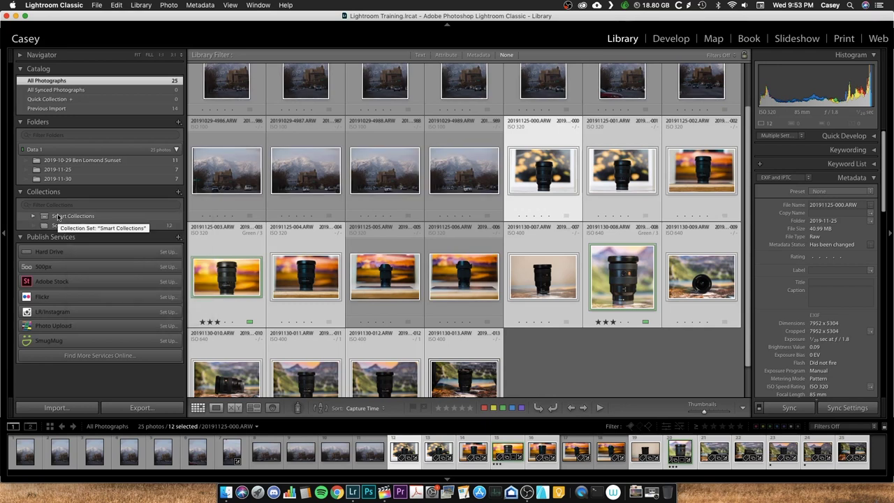
click(34, 219)
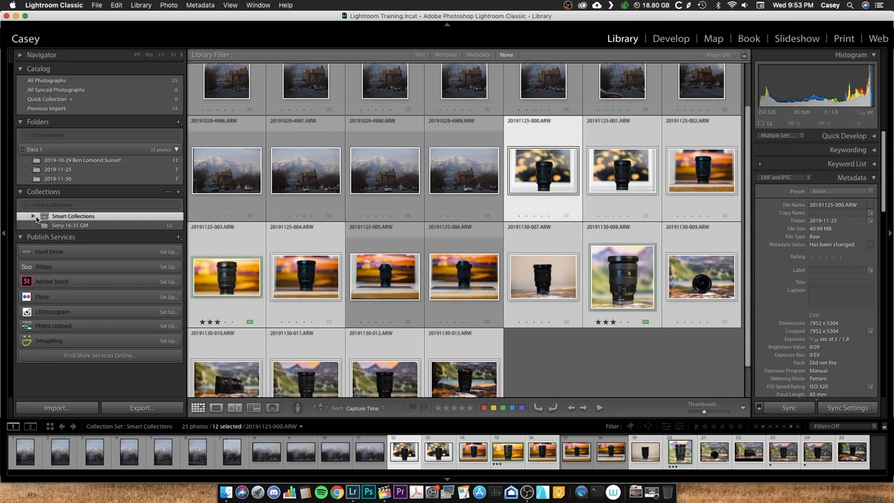
click(34, 217)
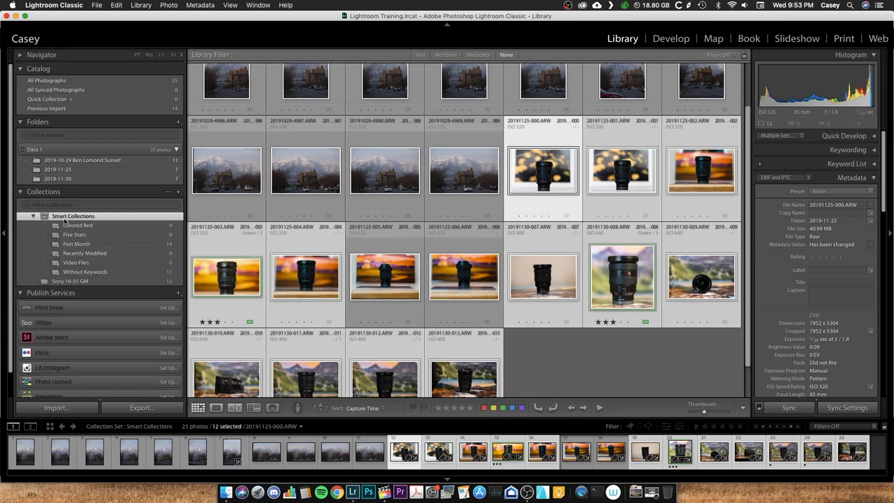
Step: Create smart collection '16-35 GM' matching all rules where Lens is 16-35 f/2.8 GM
right_click(68, 217)
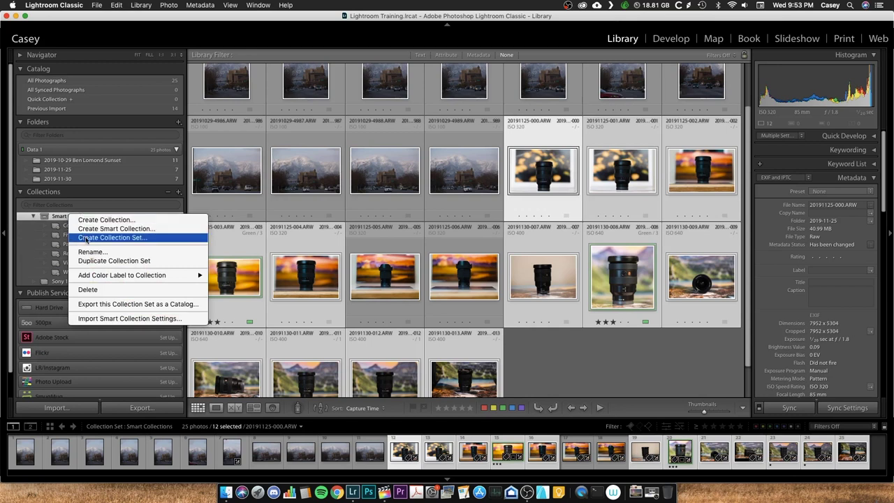
click(126, 229)
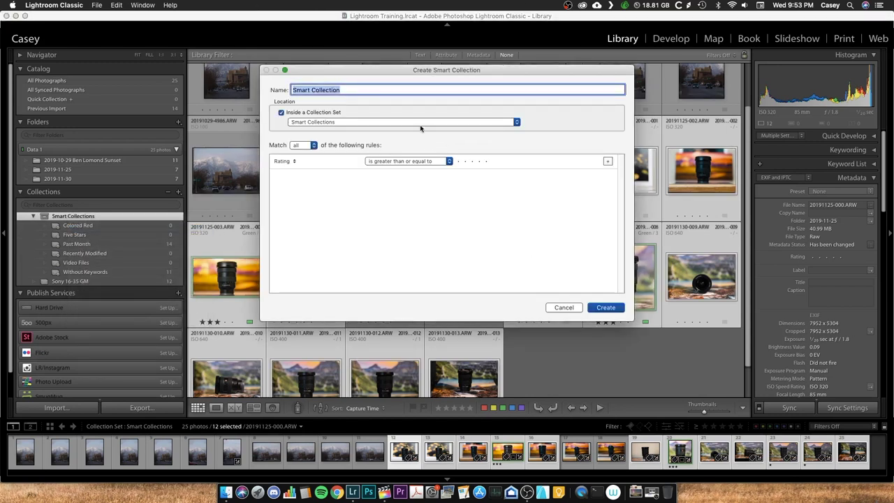
text(16-35)
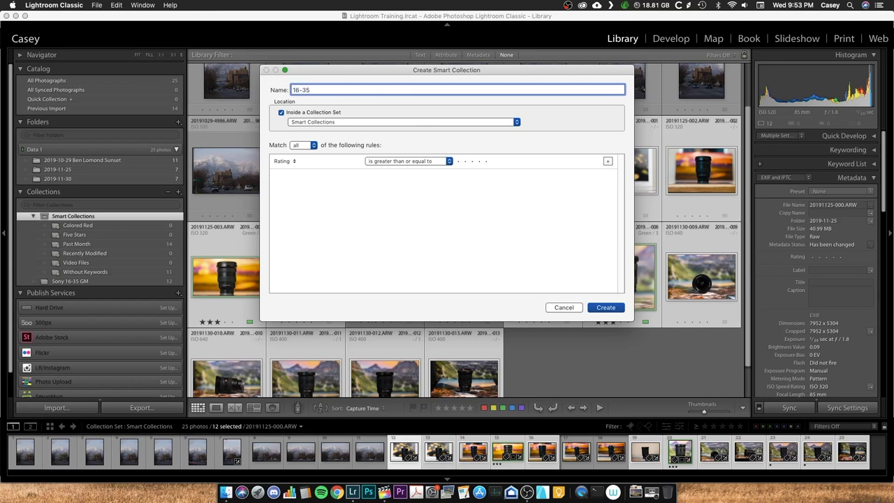
text( GM)
click(303, 145)
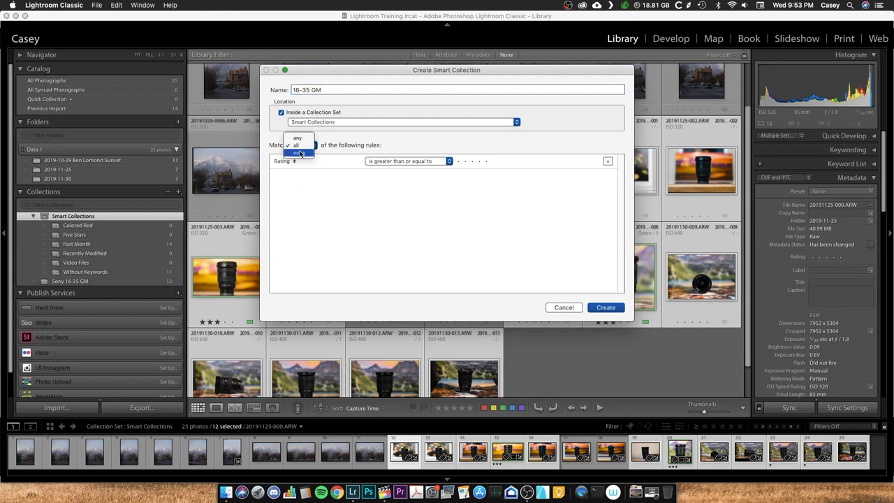
click(329, 145)
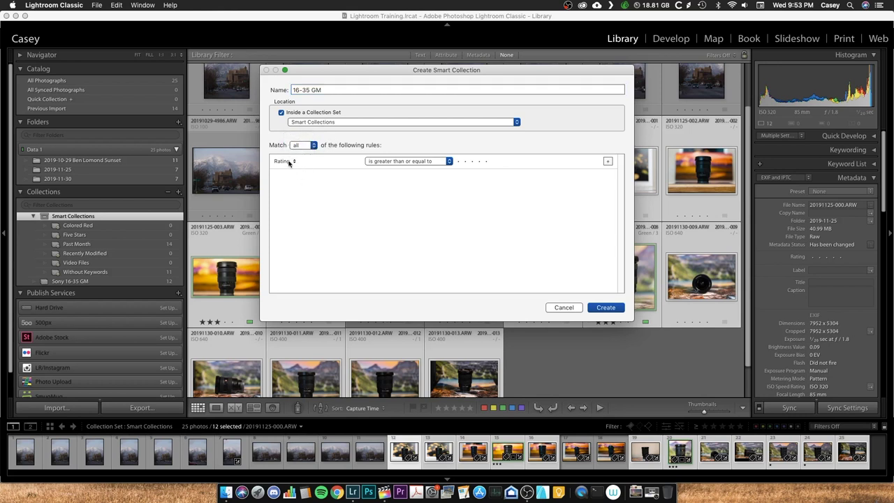
click(287, 162)
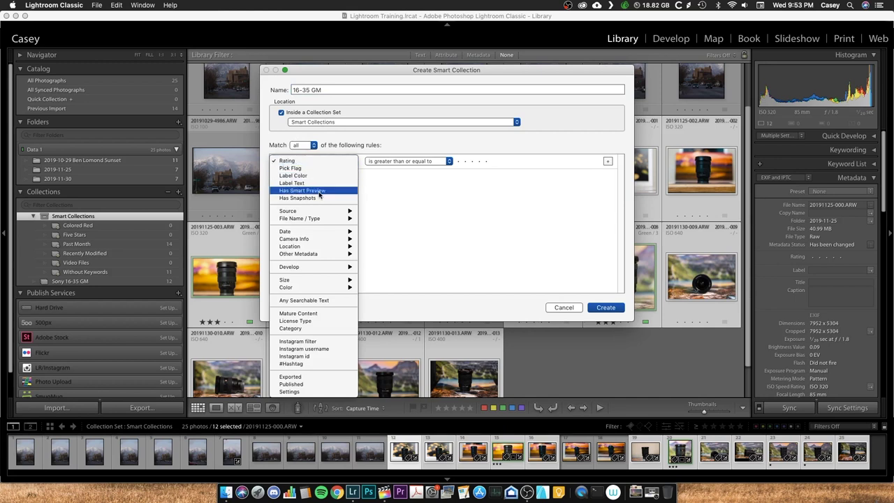
mouse_move(324, 248)
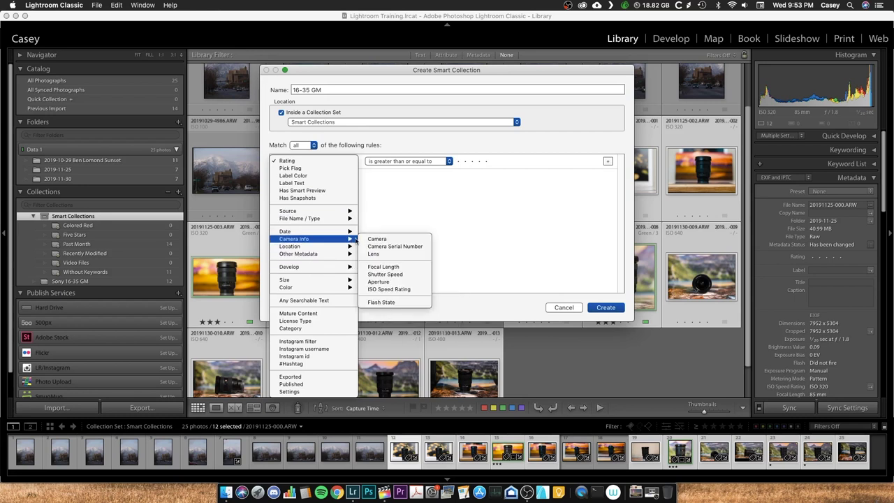
click(374, 255)
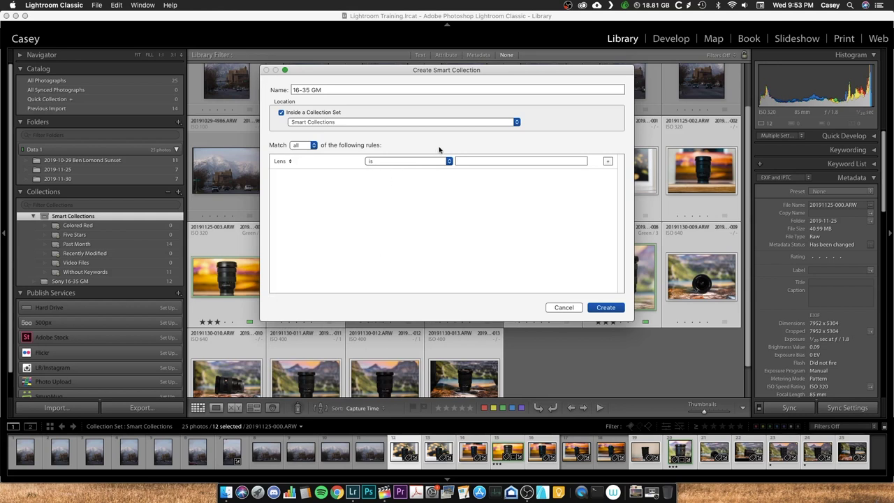
text(16-35 f/2.8 GM)
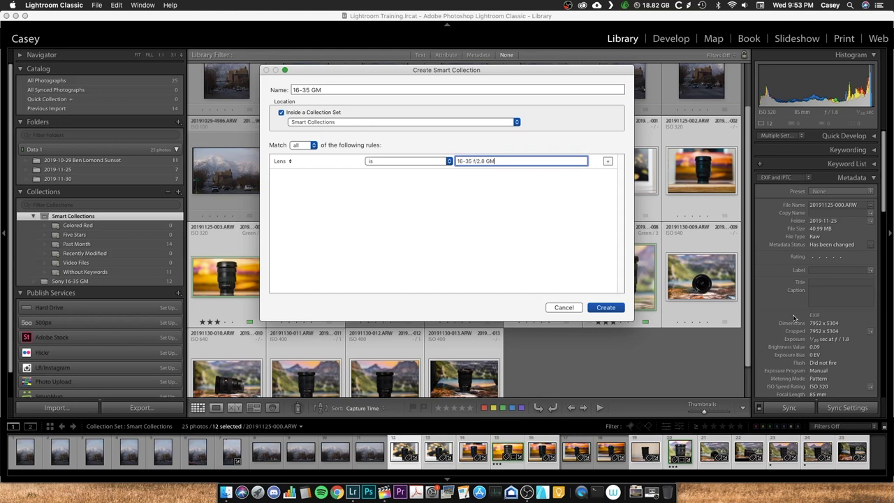
click(597, 308)
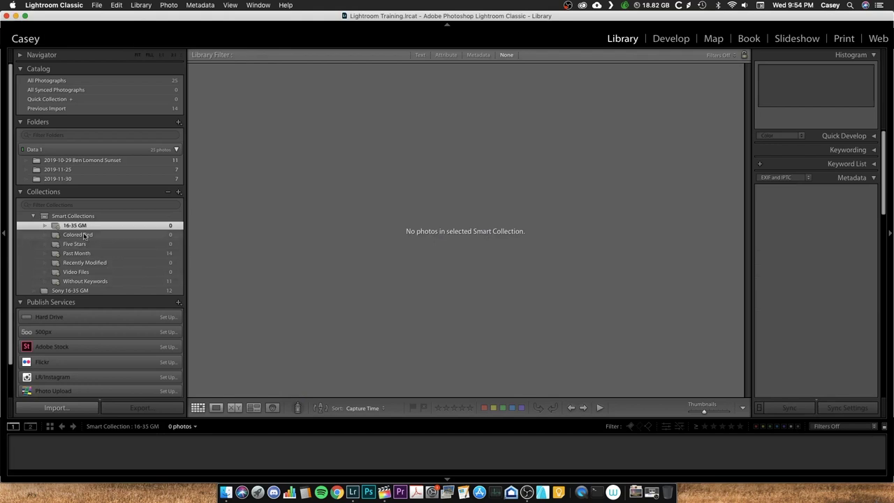
click(83, 291)
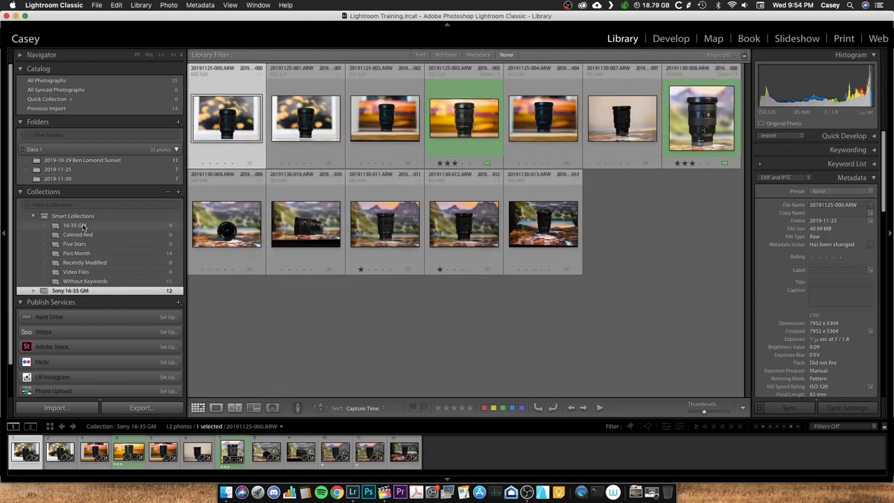
click(80, 82)
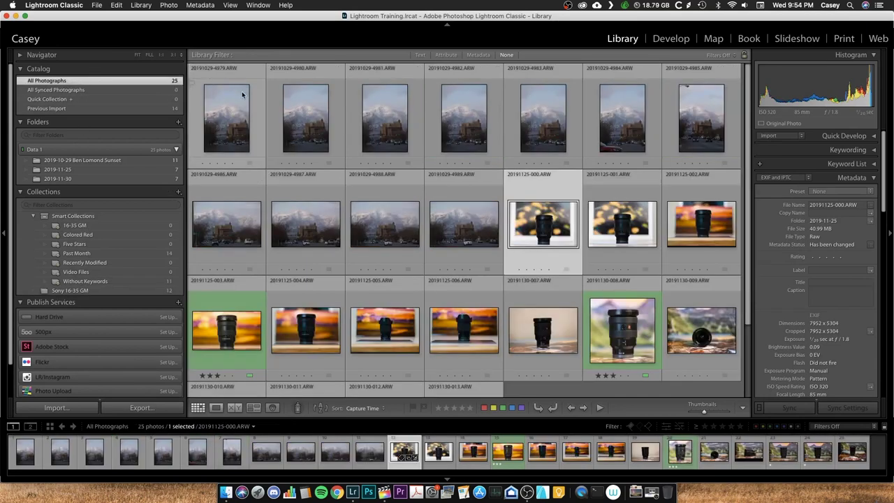
click(471, 230)
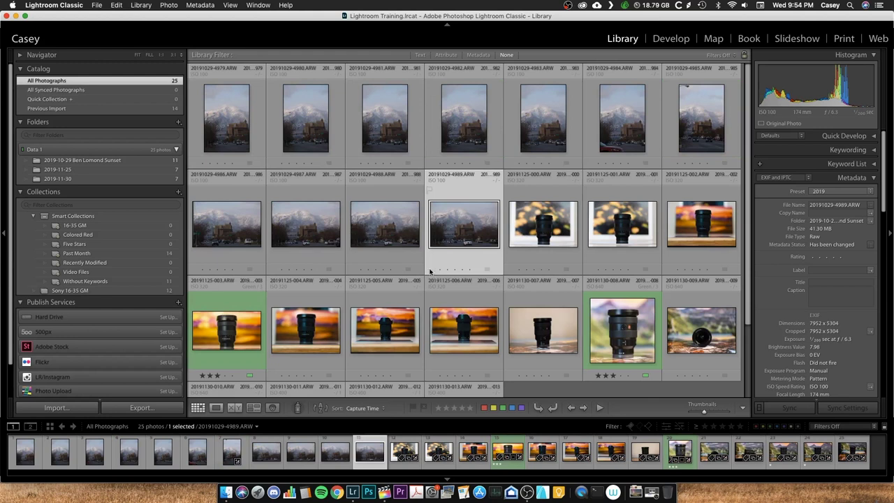
click(467, 284)
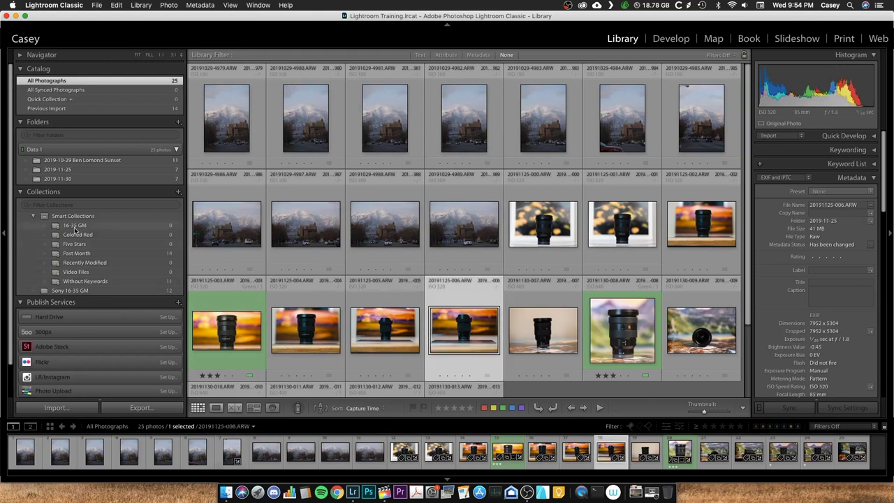
Step: Rename the 16-35 GM smart collection to '85mm' and change its lens rule to 85mm f/1.8
right_click(75, 227)
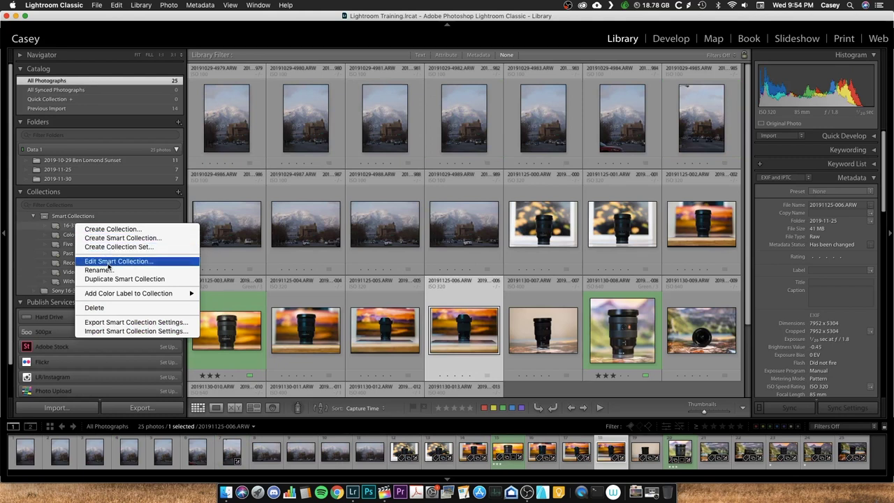
click(108, 262)
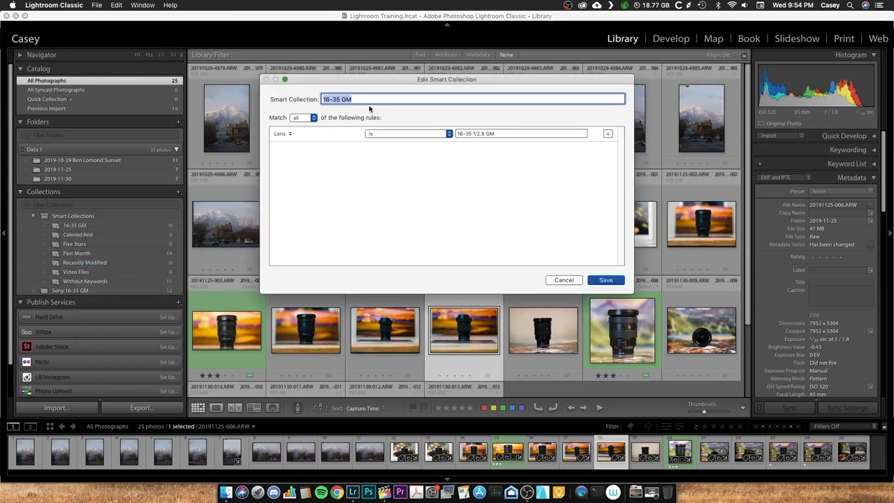
text(85mm)
triple_click(460, 133)
text(8)
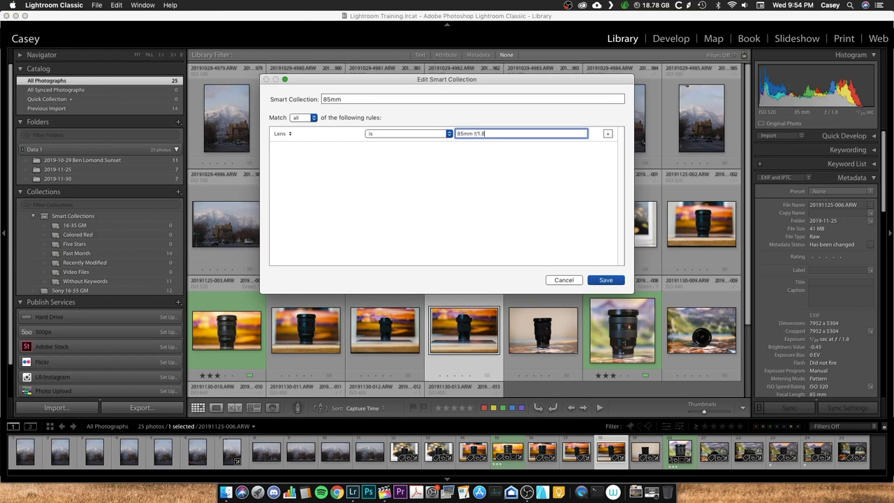
click(595, 280)
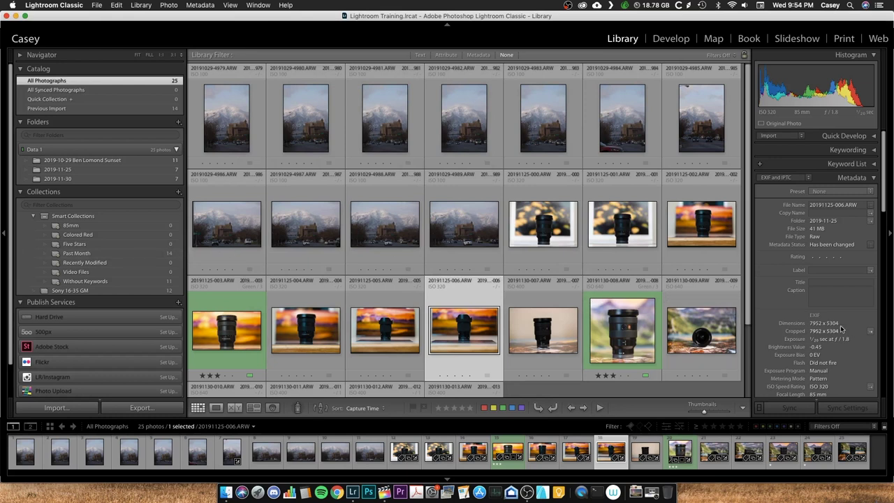
scroll(842, 328, down, 2)
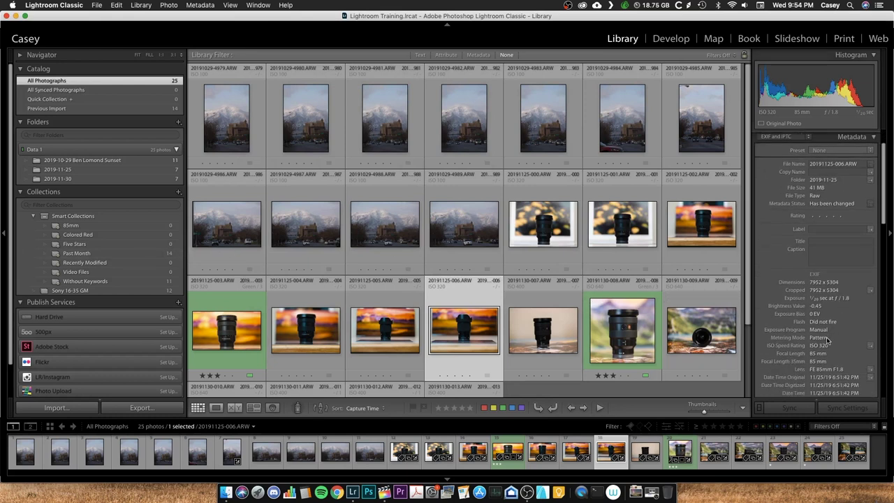
scroll(795, 356, down, 5)
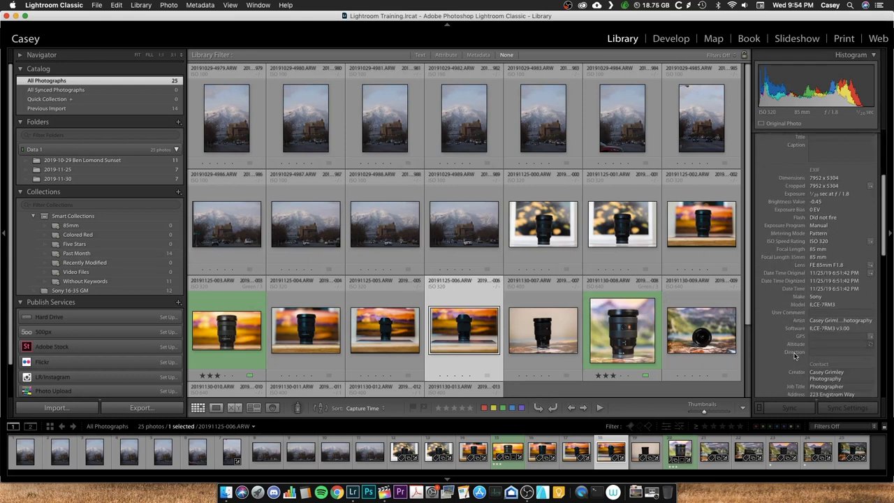
scroll(797, 302, down, 4)
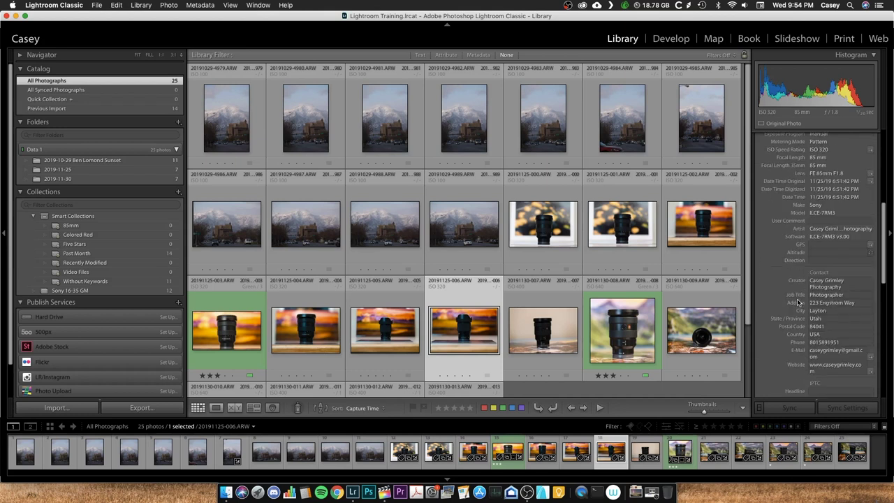
scroll(799, 302, up, 7)
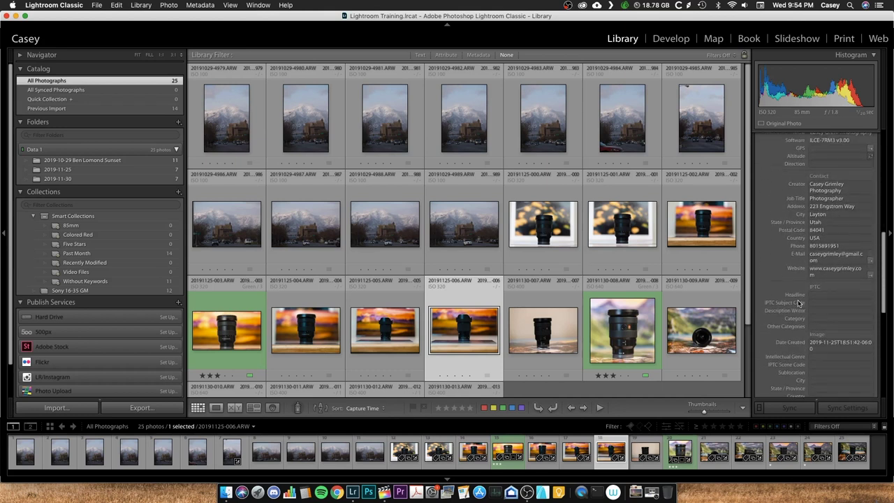
scroll(798, 302, up, 6)
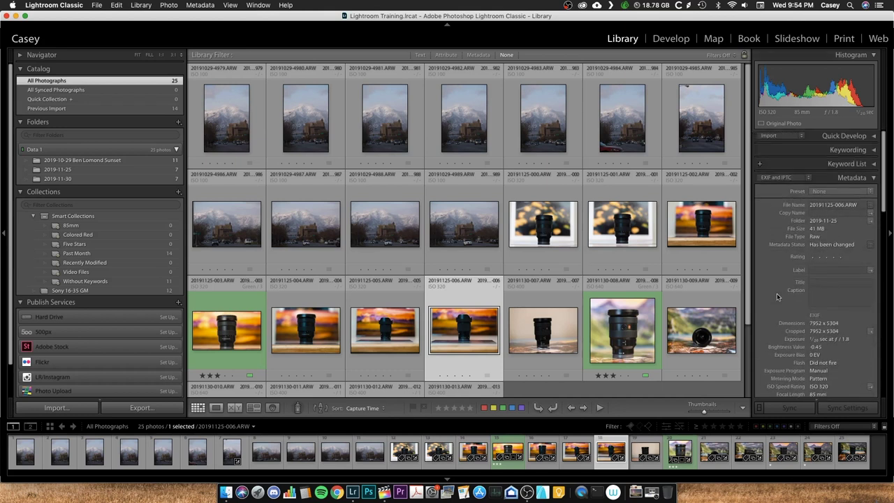
Step: Show the Metadata filter bar and prefix the 85mm smart collection's lens rule with FE
click(479, 55)
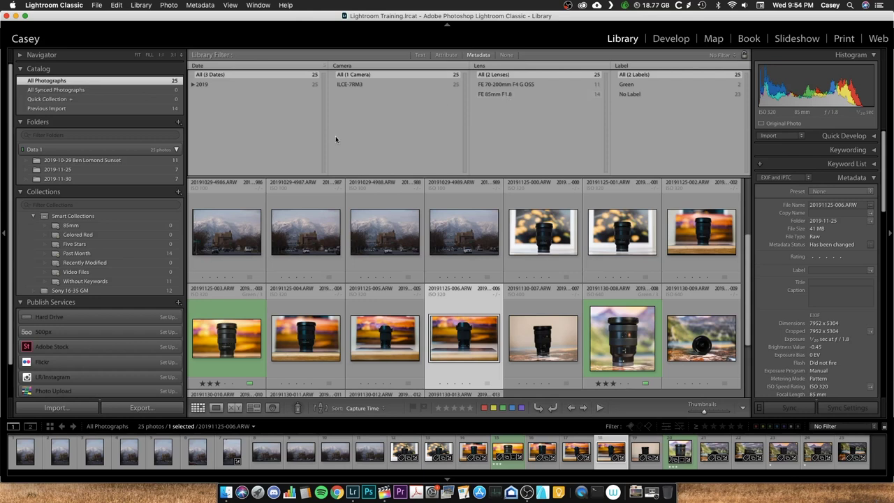
right_click(98, 224)
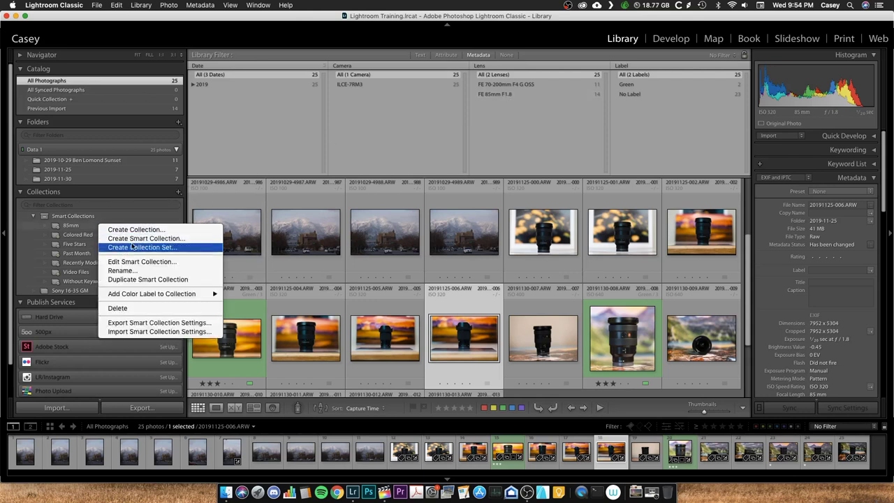
click(143, 261)
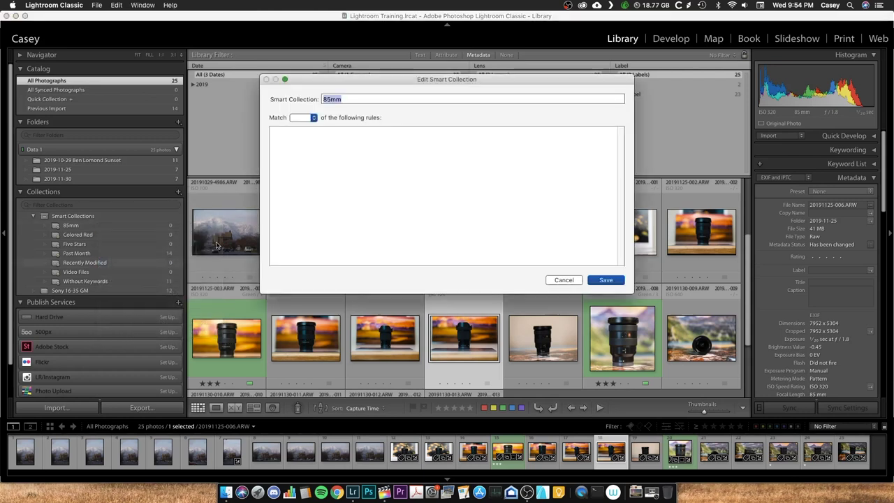
click(457, 133)
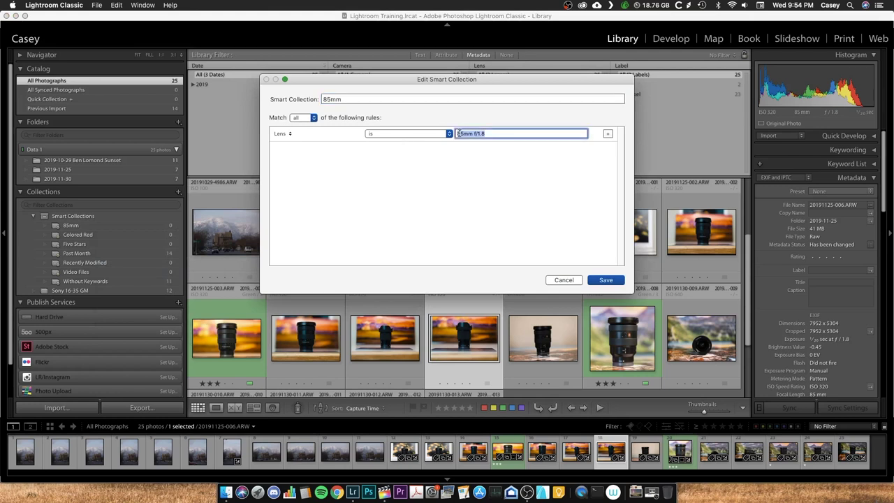
key(Left)
text(FE)
drag(484, 83, 306, 127)
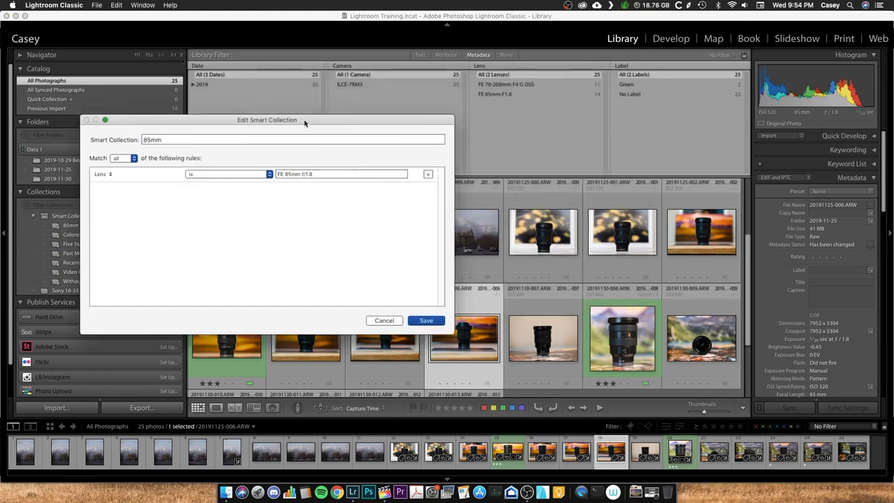
Step: Save the corrected FE 85mm f/1.8 rule and view the collection's 14 photos
click(306, 176)
click(305, 177)
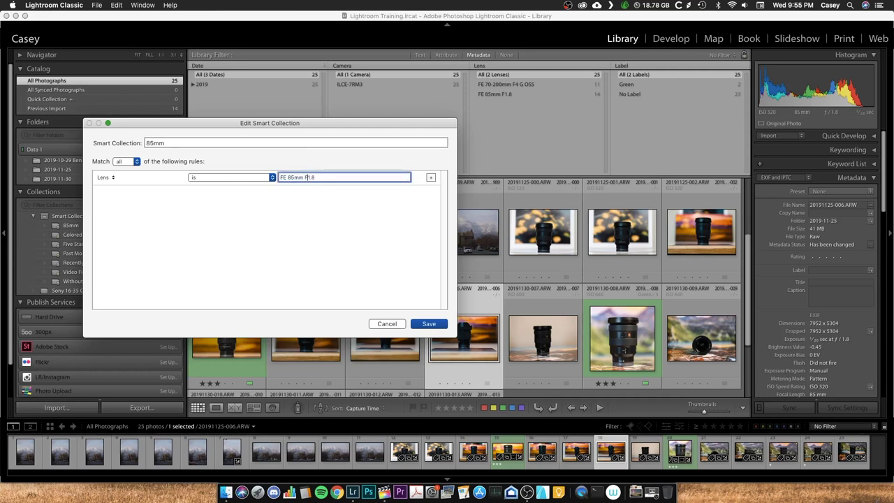
click(431, 325)
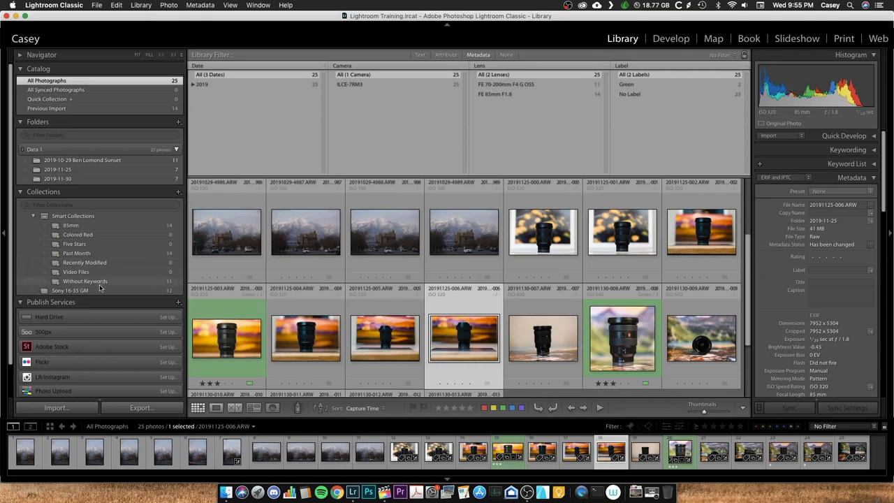
click(105, 226)
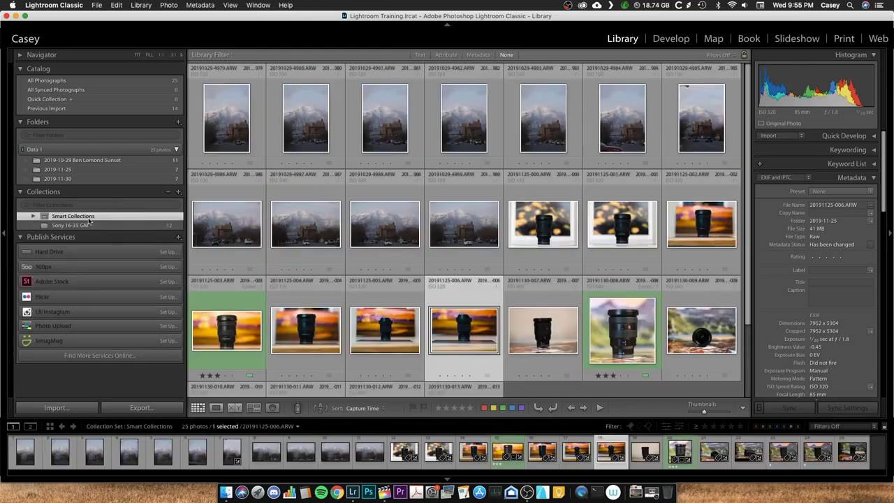
Step: Create a top-level collection set named Landscape, not inside Smart Collections
click(34, 216)
click(178, 191)
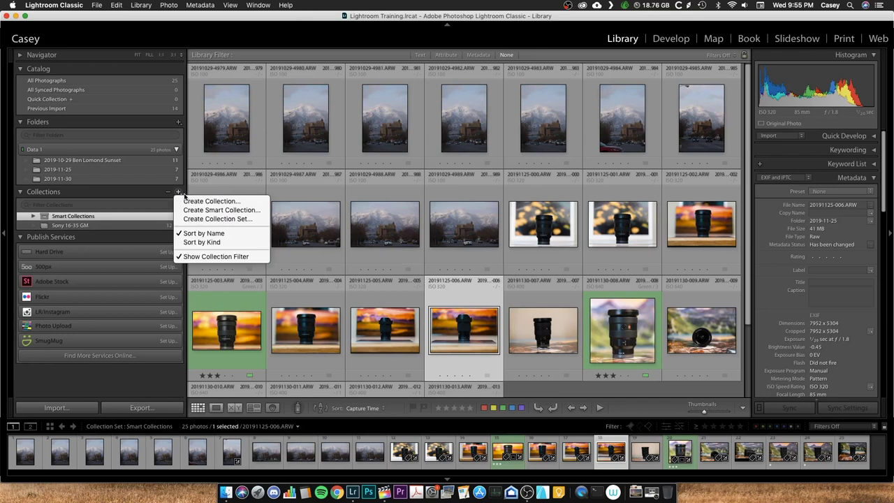
click(220, 209)
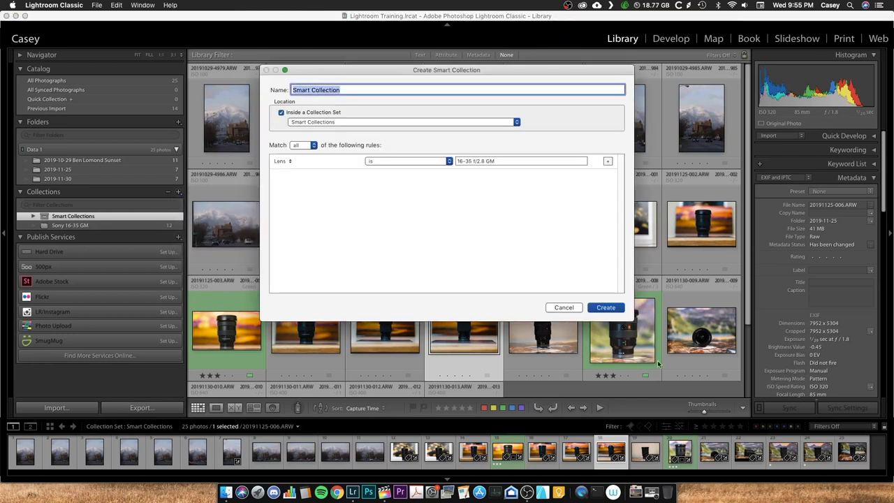
click(586, 311)
click(178, 191)
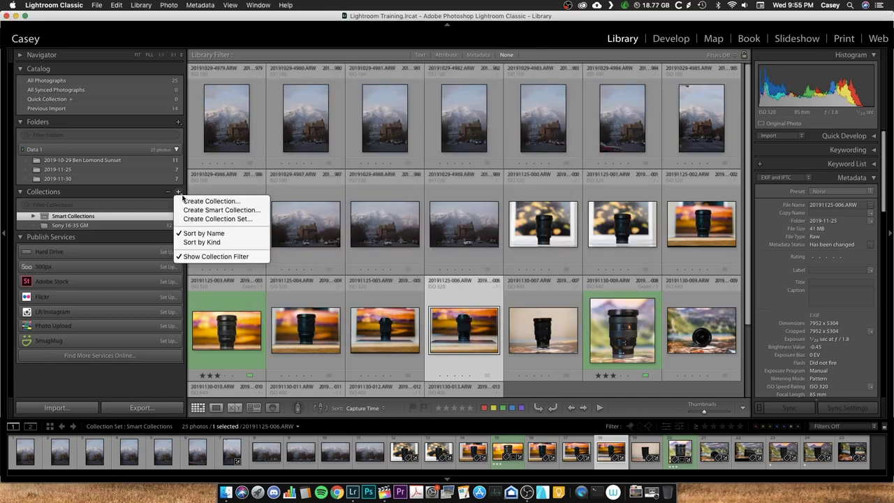
click(210, 219)
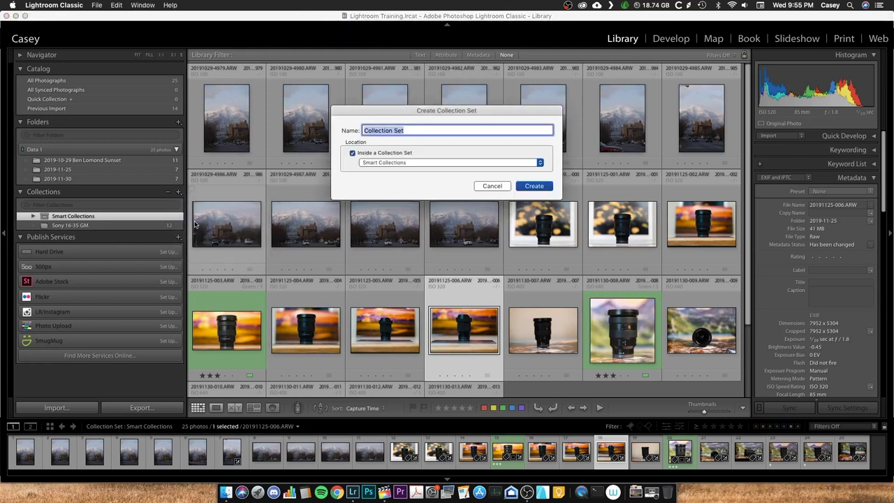
text(Landscape)
click(401, 152)
click(529, 185)
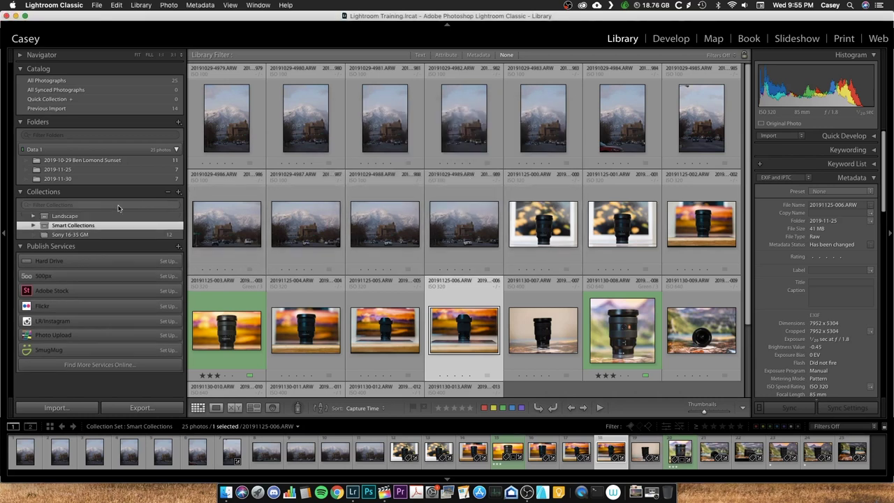
Step: Create a collection named Zion National Park inside the Landscape set
click(34, 218)
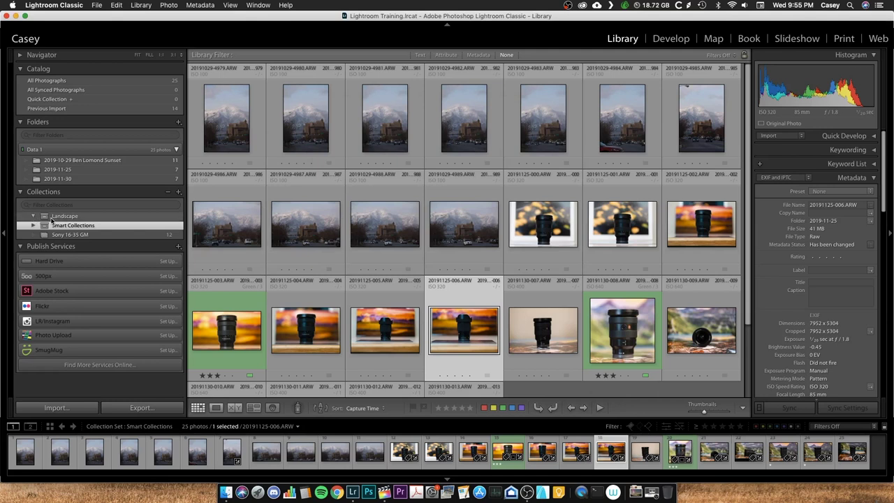
click(53, 217)
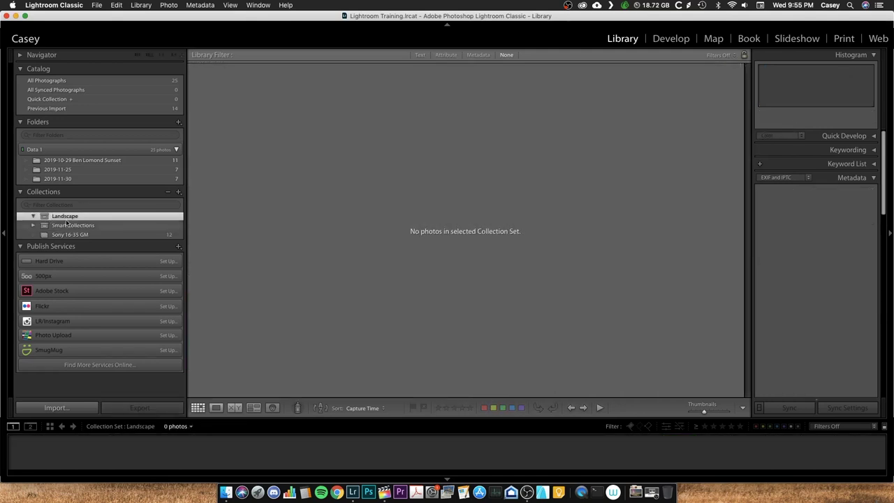
click(177, 192)
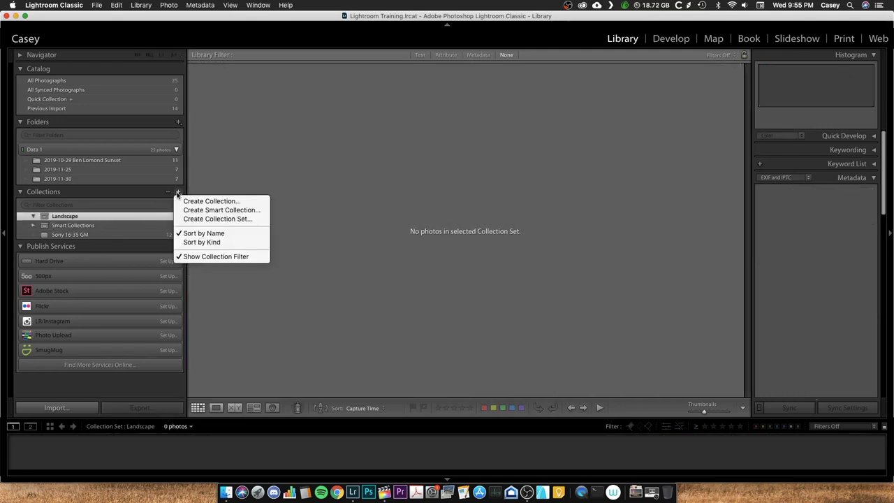
click(190, 202)
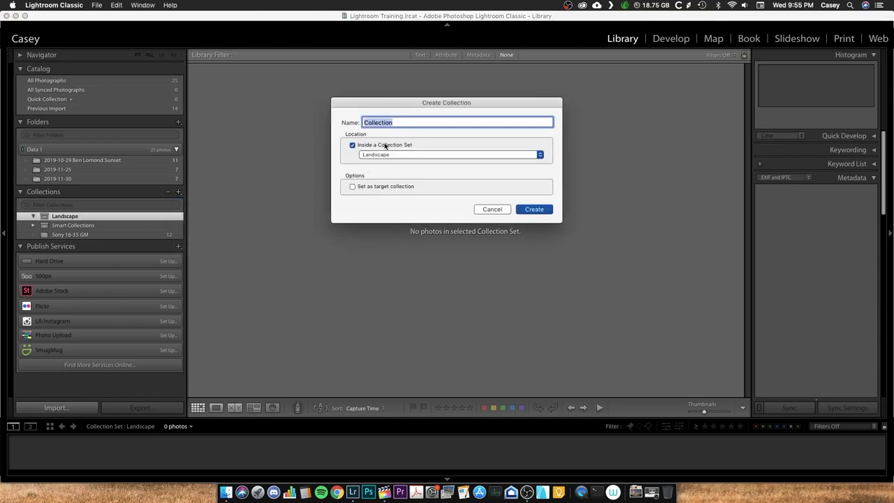
text(Zion National Park)
click(528, 210)
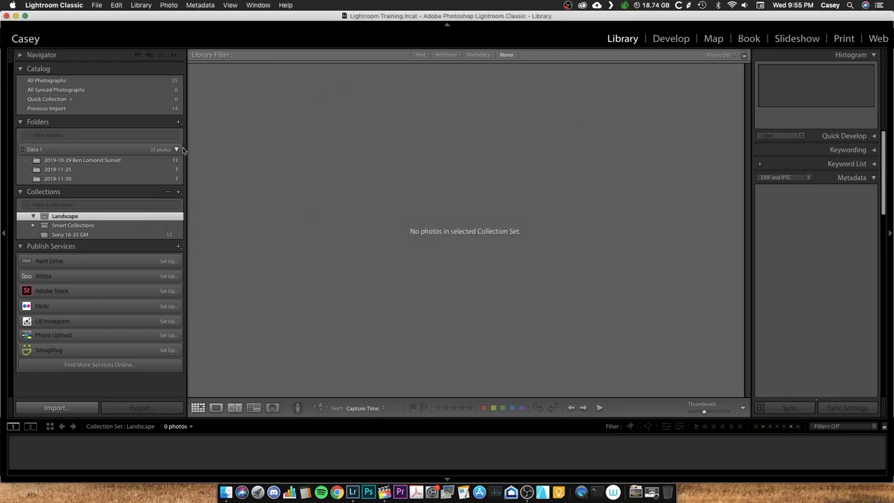
Step: Create a Pine Trees collection inside Landscape, cancelling the extra new-collection dialog
right_click(61, 221)
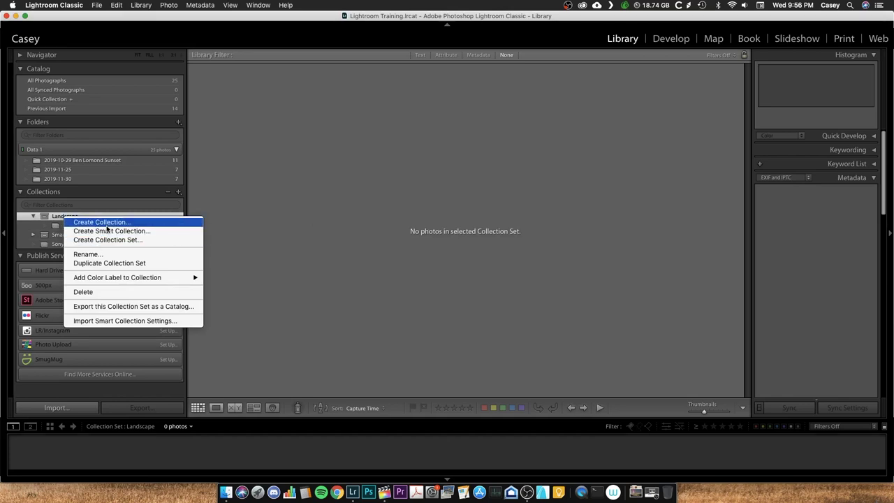
click(107, 223)
text(Pine Tree)
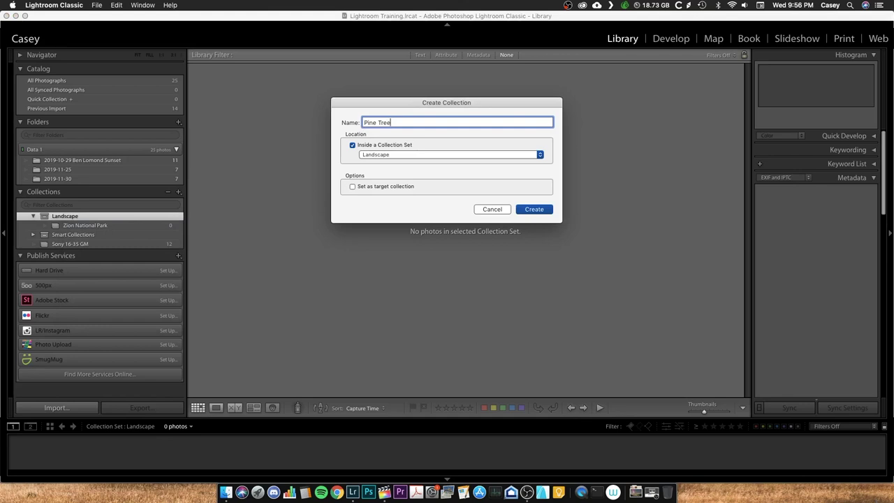
text(s)
click(527, 210)
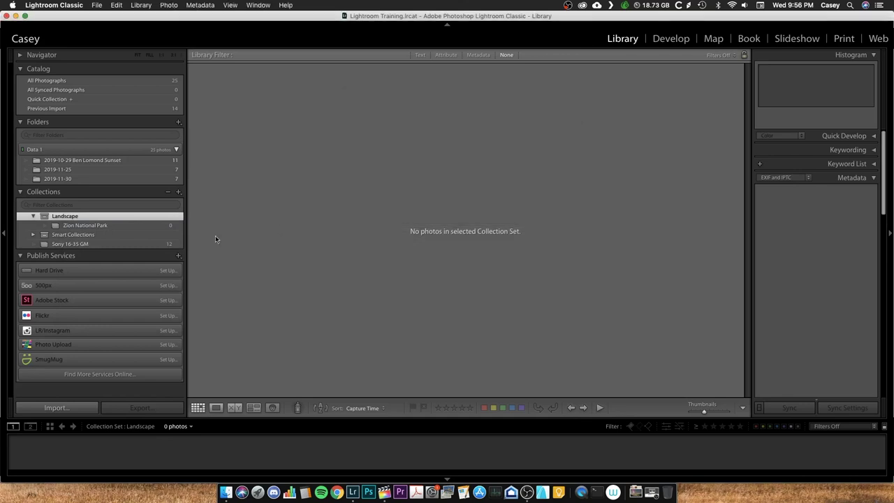
right_click(61, 218)
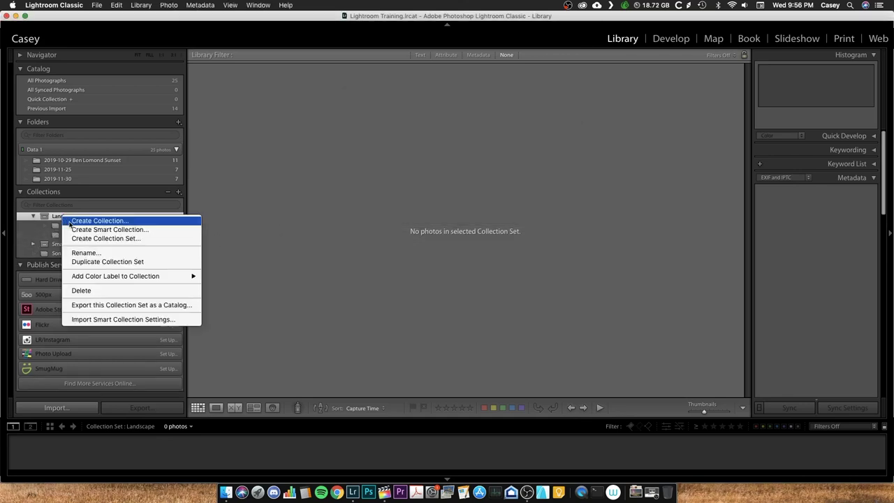
key(Escape)
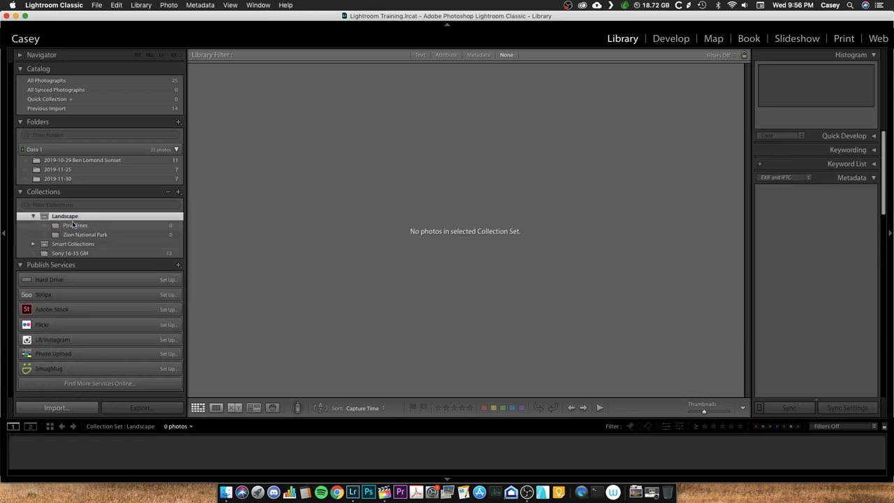
right_click(67, 221)
click(88, 223)
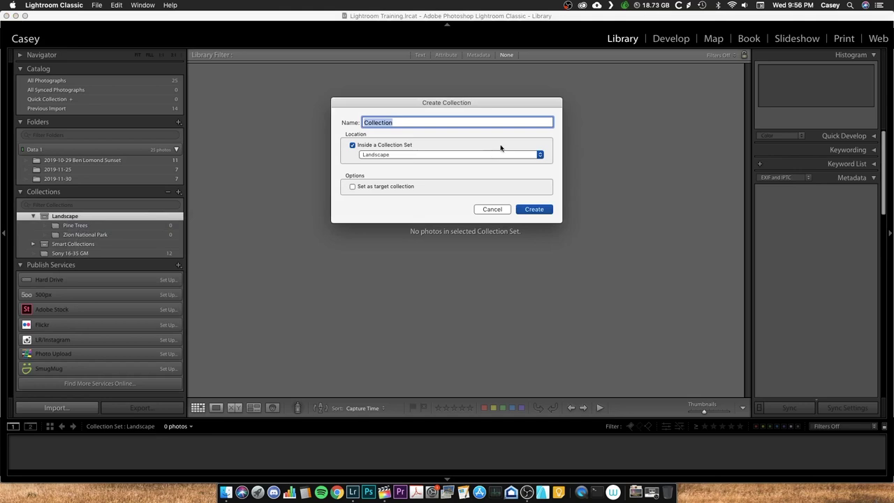
click(505, 213)
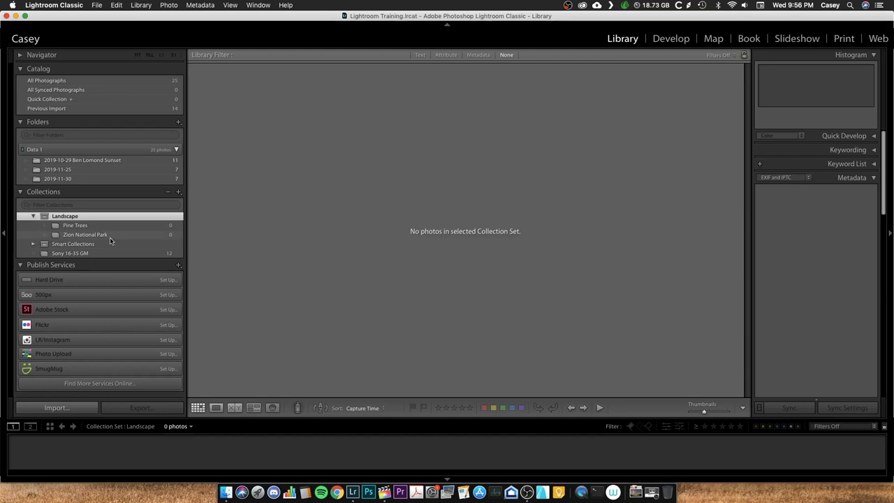
Step: Create a smart collection in Landscape with the rule Keywords contains 'Pine trees'
right_click(77, 217)
click(117, 230)
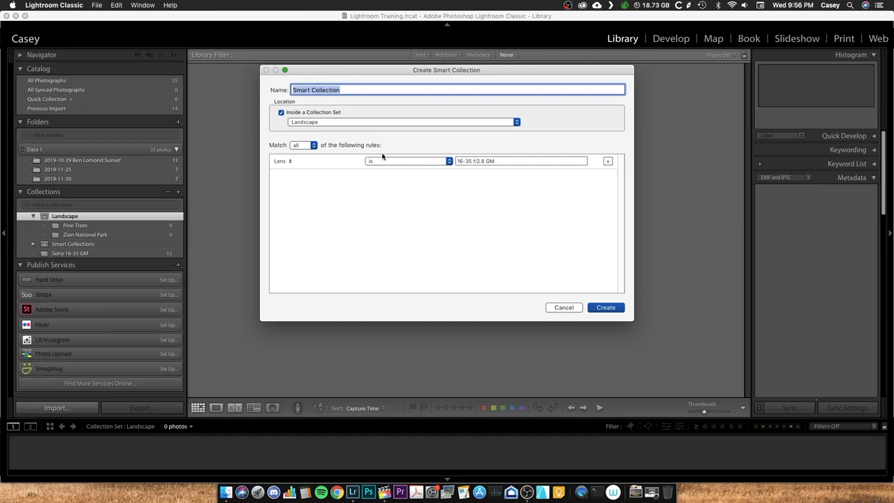
click(283, 163)
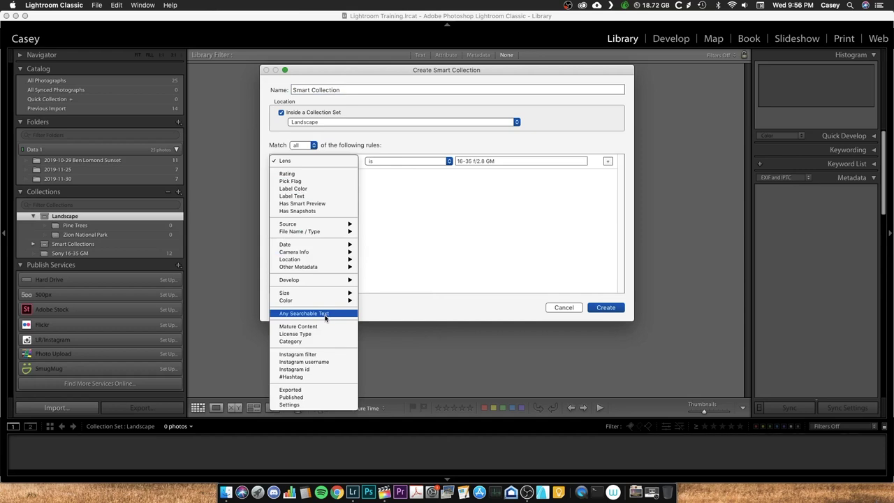
mouse_move(338, 269)
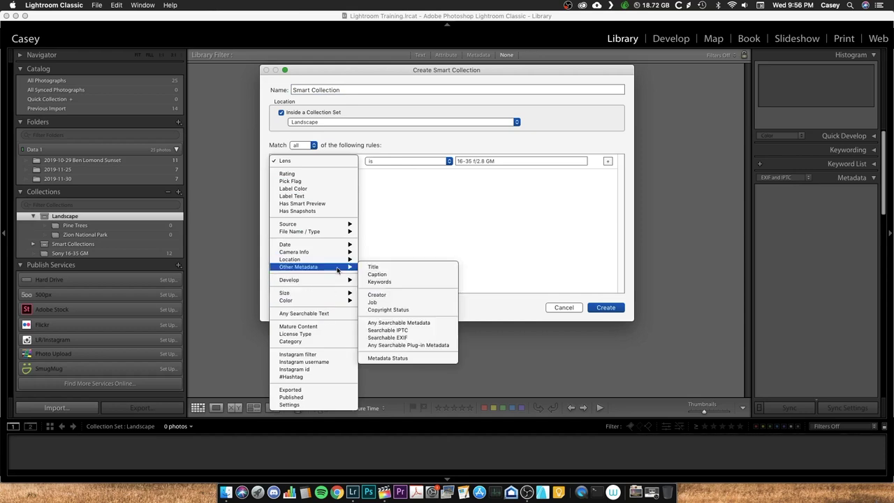
click(382, 282)
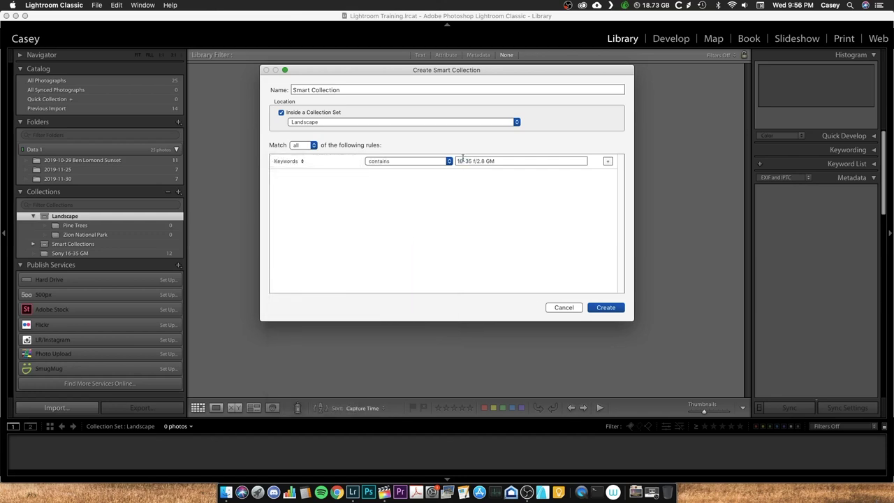
text(P)
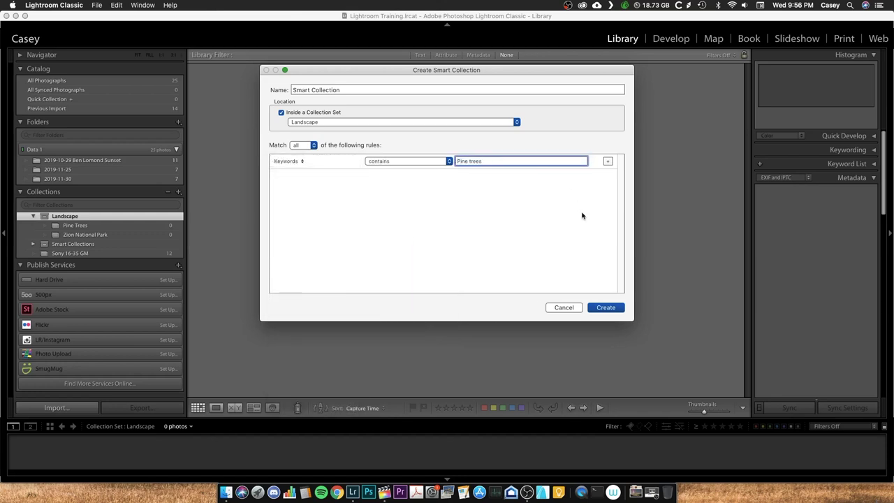
text(ine trees)
click(613, 308)
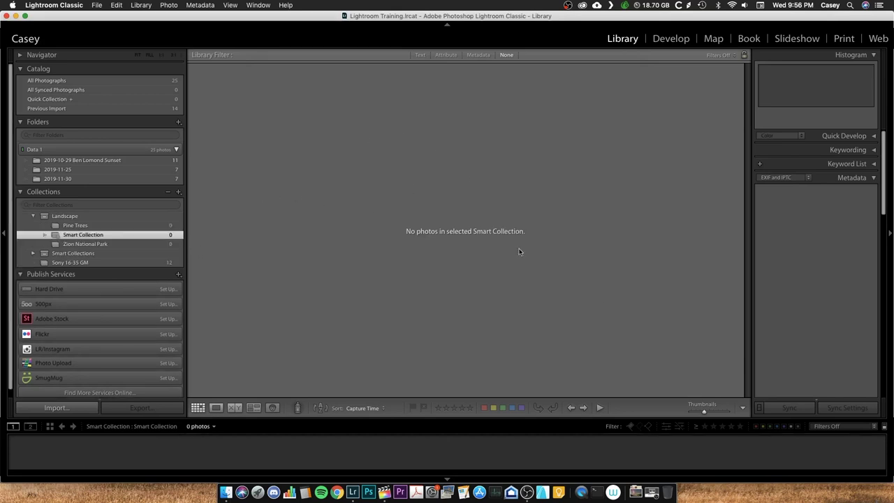
Step: Show the Keyword List, collapse Landscape and Collections, and browse more publish services online
click(843, 151)
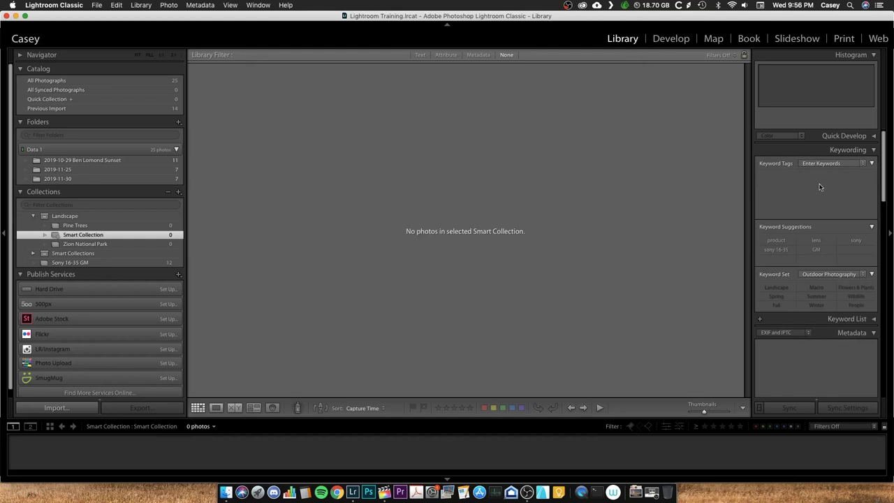
click(814, 149)
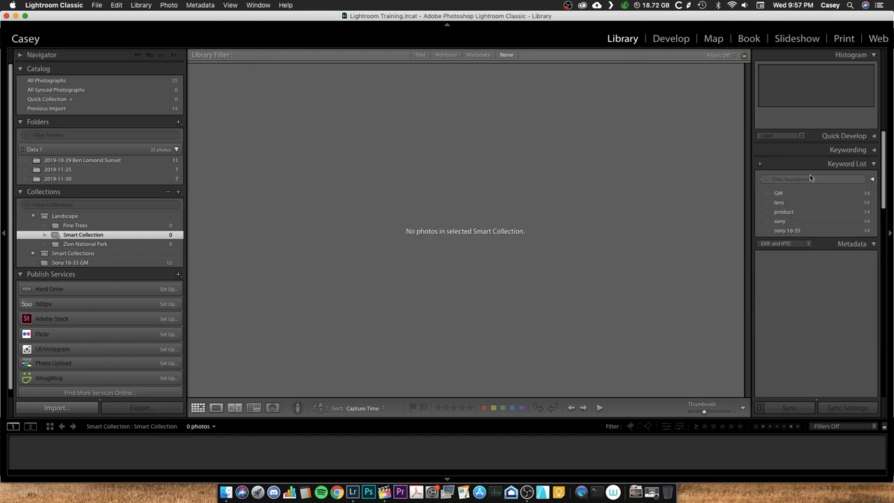
click(35, 217)
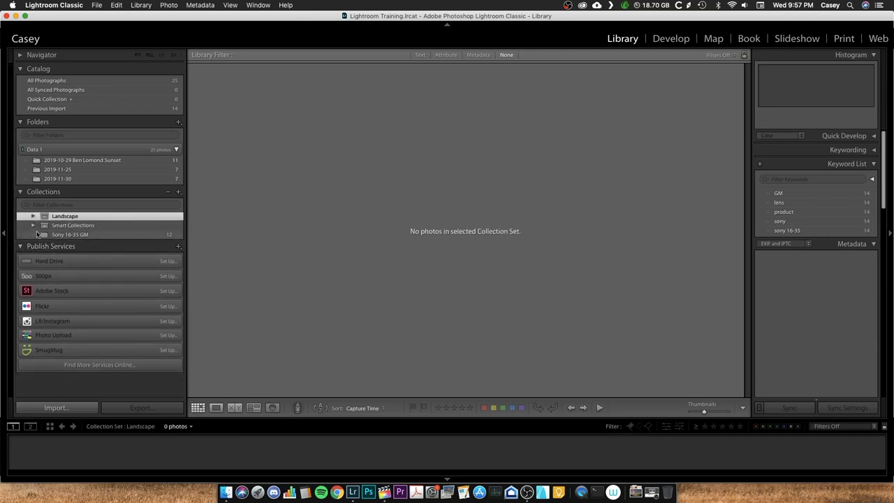
click(21, 192)
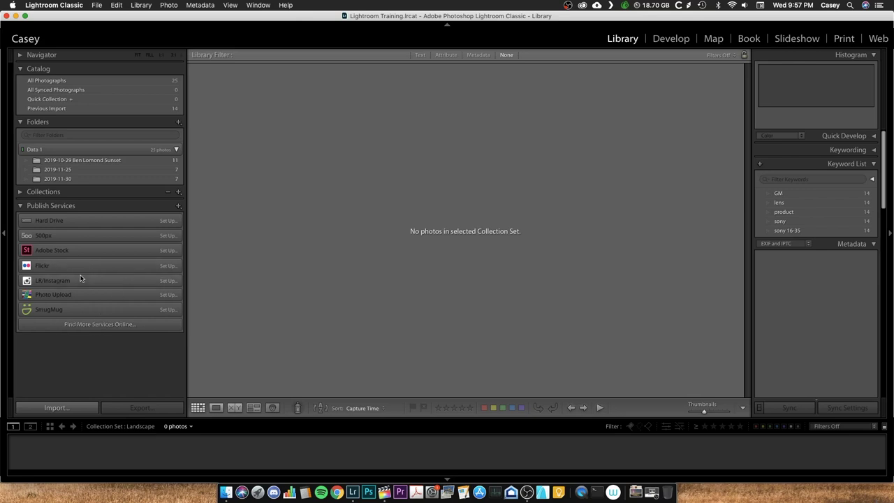
click(91, 324)
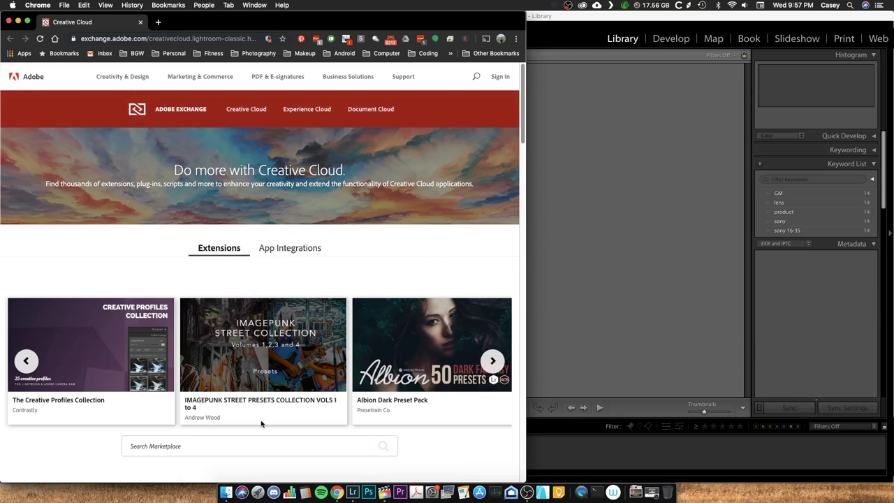
Step: Search the Adobe Exchange marketplace for 'facebook'
click(201, 445)
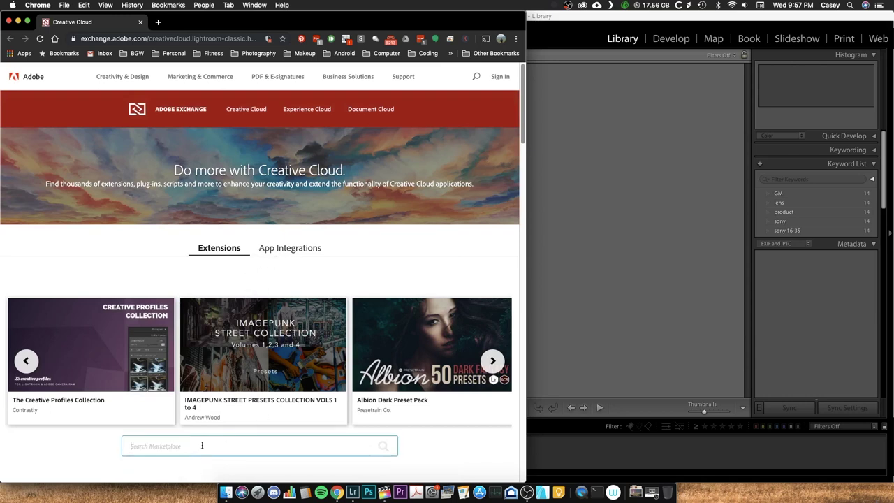
text(facebook)
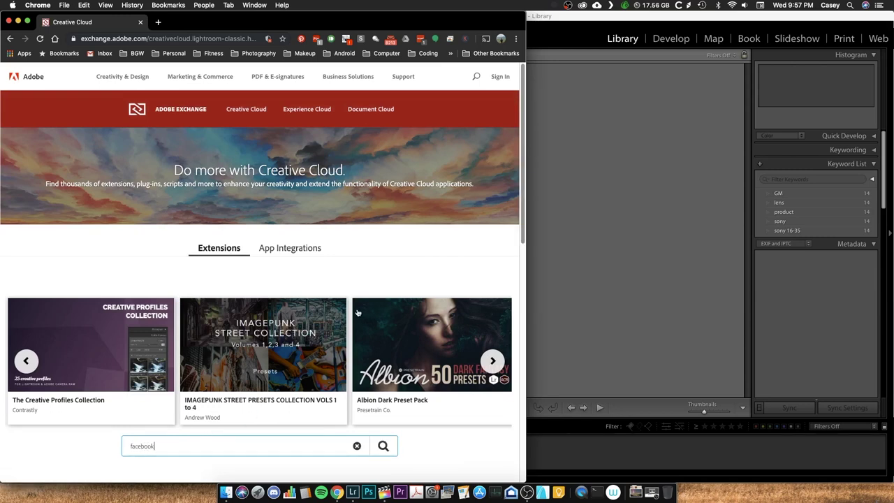
click(384, 446)
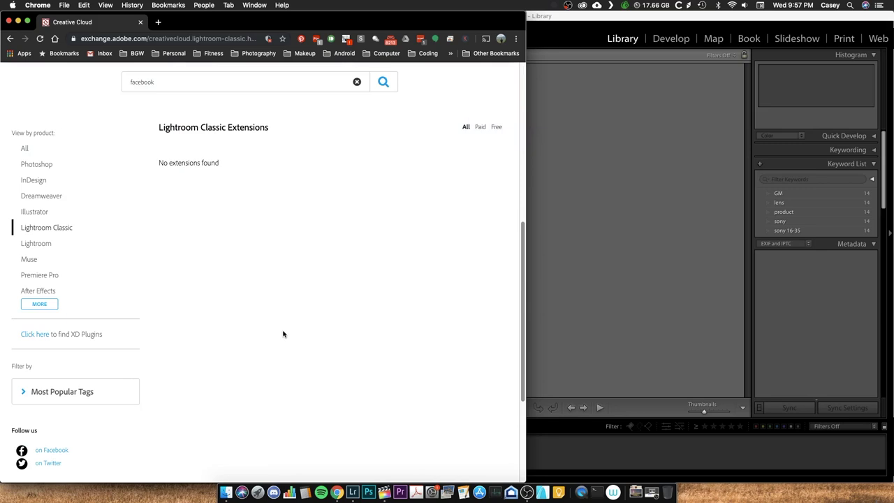
scroll(284, 333, up, 5)
scroll(175, 272, down, 2)
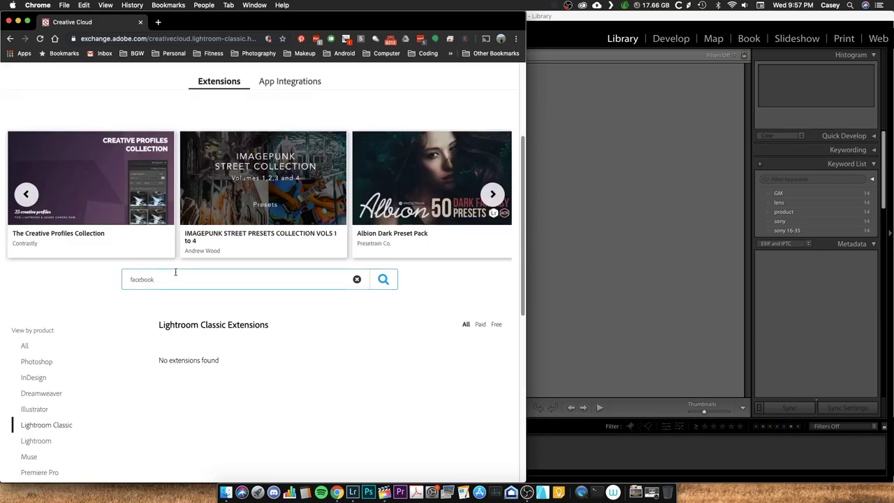
Step: Search for 'smugmug', open the SmugMug Publish Plug-in page, and return to Lightroom
double_click(170, 278)
text(smugmug)
key(Return)
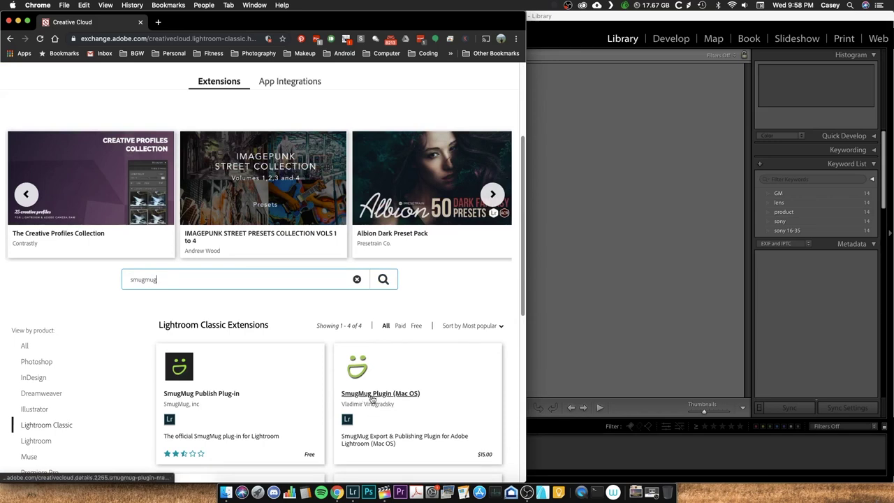
scroll(384, 400, down, 1)
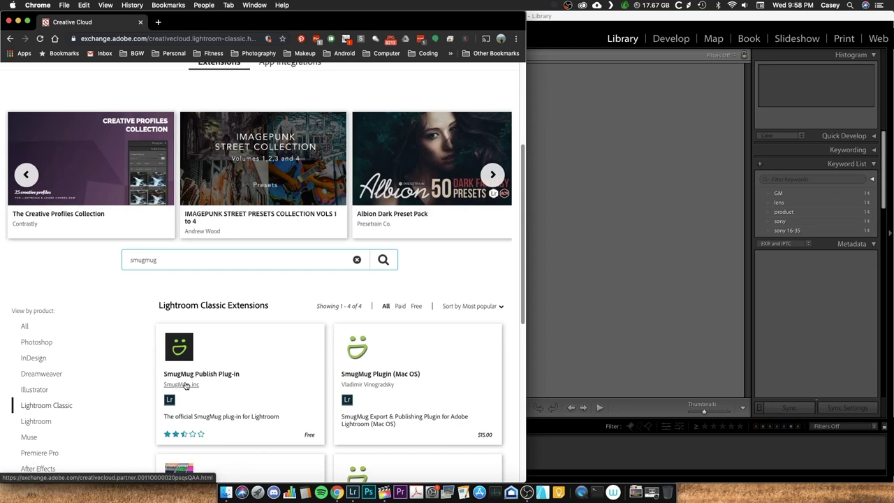
scroll(186, 386, down, 1)
click(179, 351)
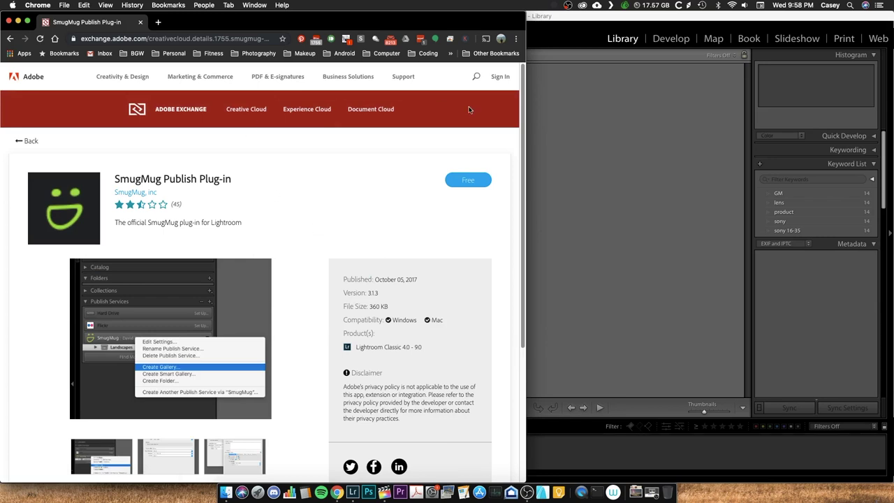
click(545, 130)
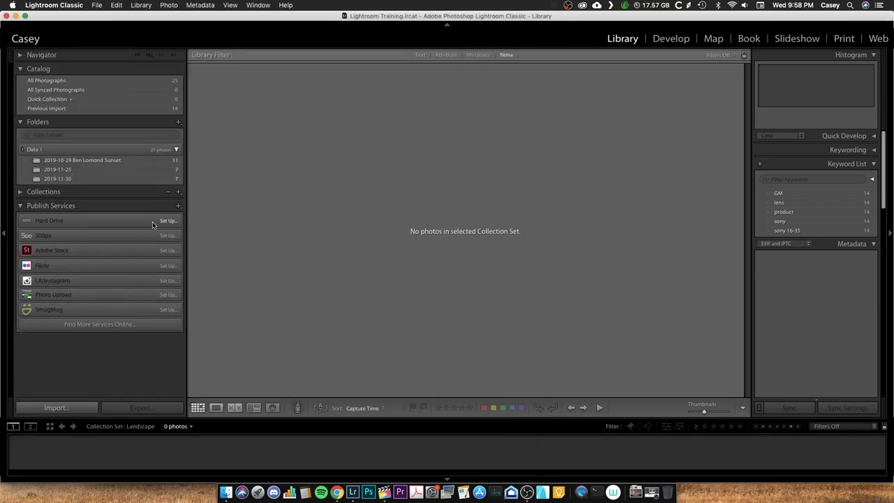
Step: In the Publishing Manager, add a SmugMug publish service described as 'High Res'
click(178, 205)
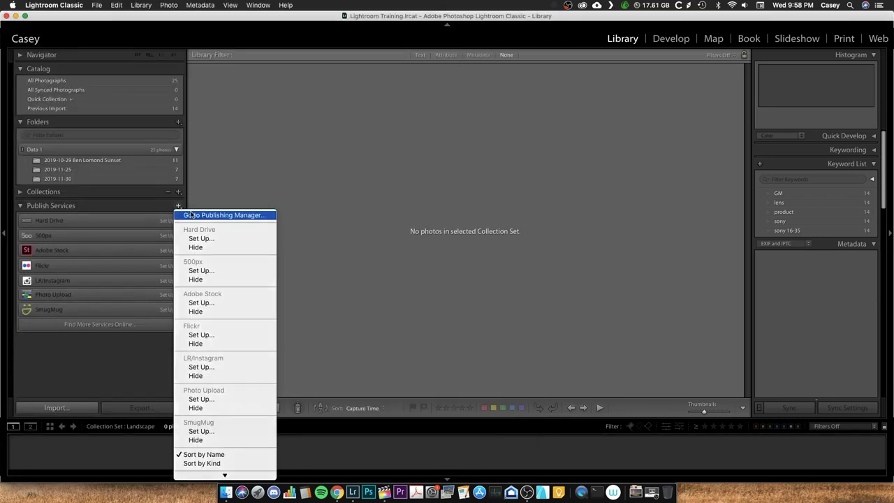
click(223, 215)
click(428, 233)
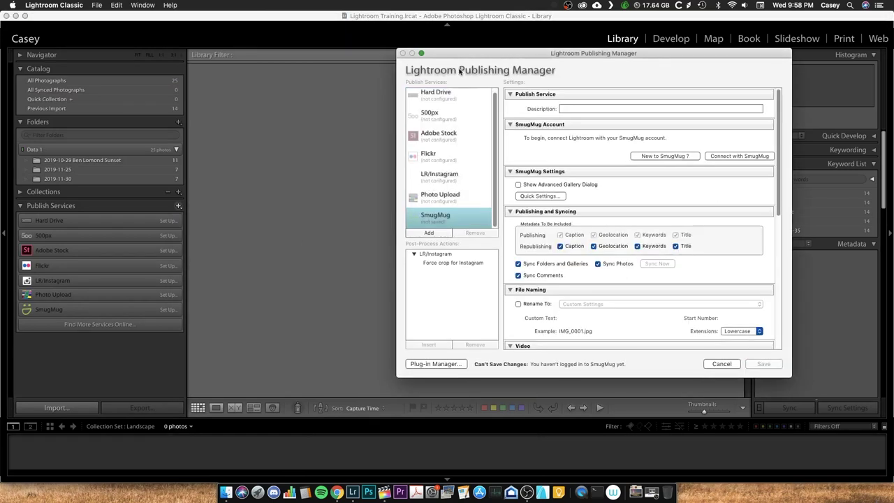
drag(463, 55, 384, 56)
click(499, 108)
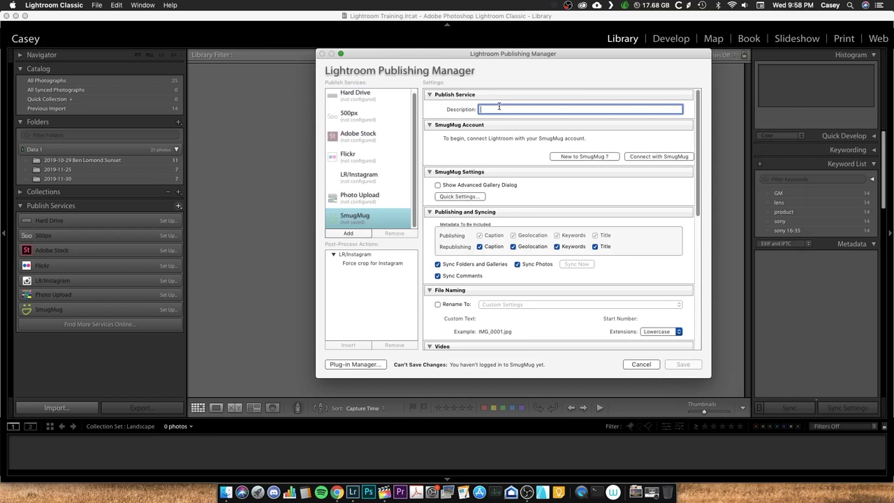
text(High Res)
key(Return)
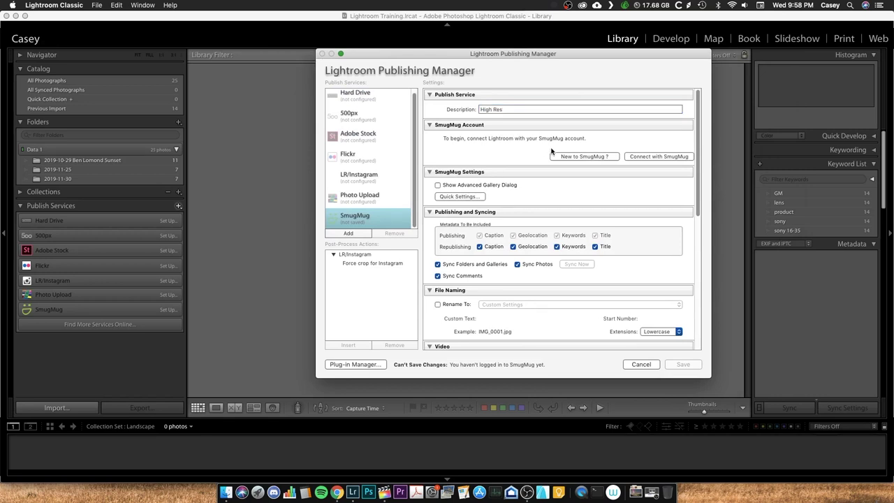
Step: Authorize Lightroom with the SmugMug account, turn off Sync Photos, and save the service
click(654, 158)
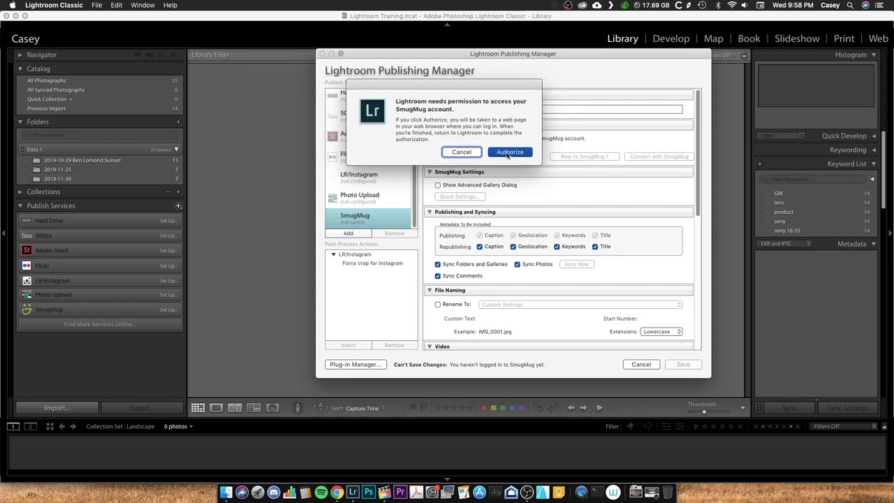
click(509, 152)
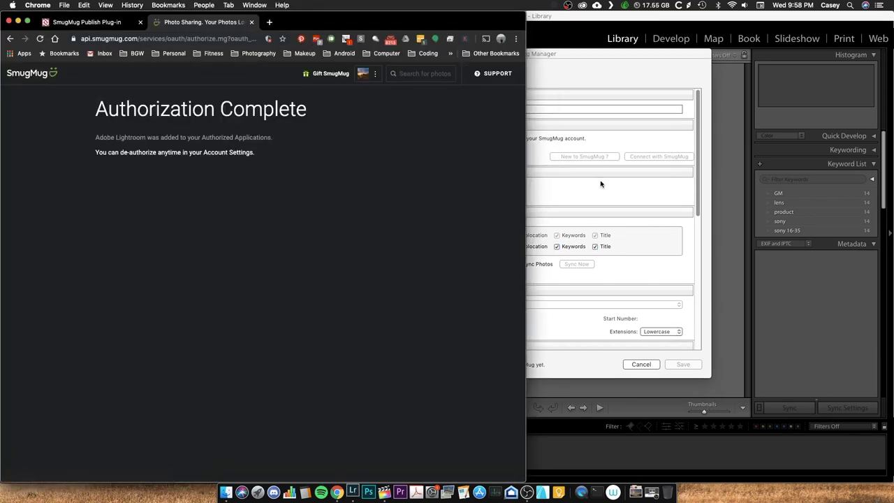
click(601, 183)
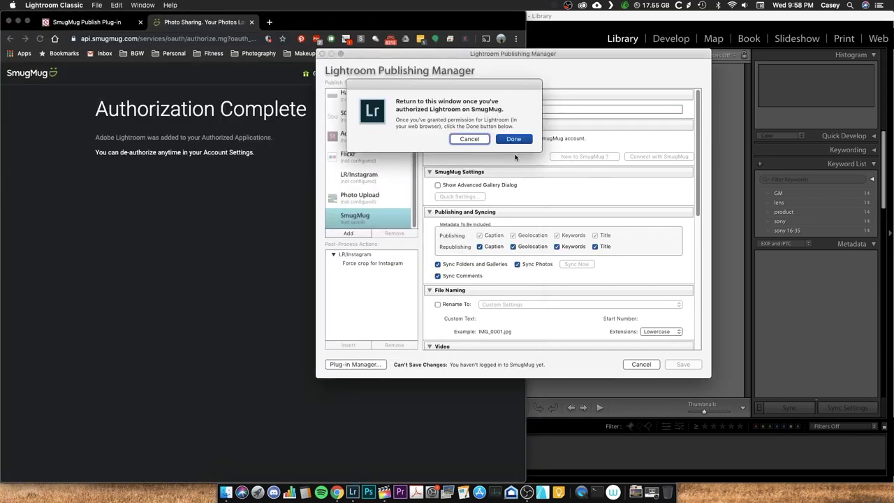
click(507, 139)
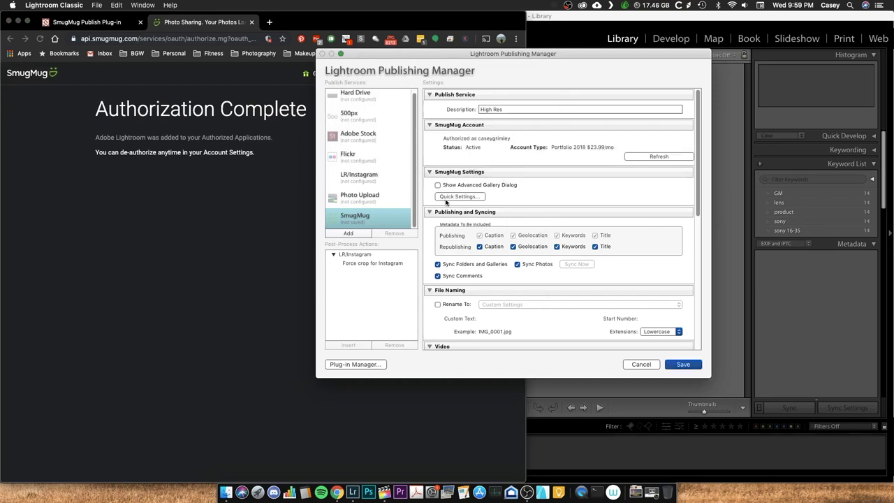
click(517, 264)
scroll(627, 327, down, 3)
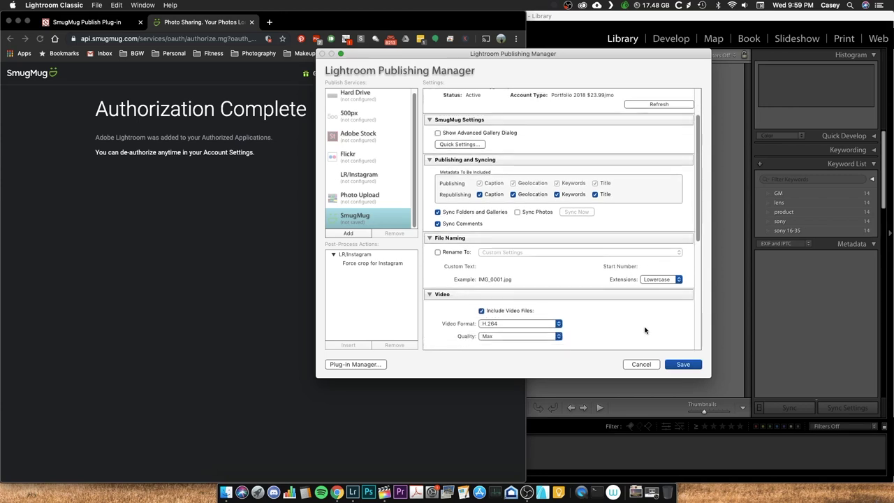
scroll(646, 330, down, 2)
click(683, 364)
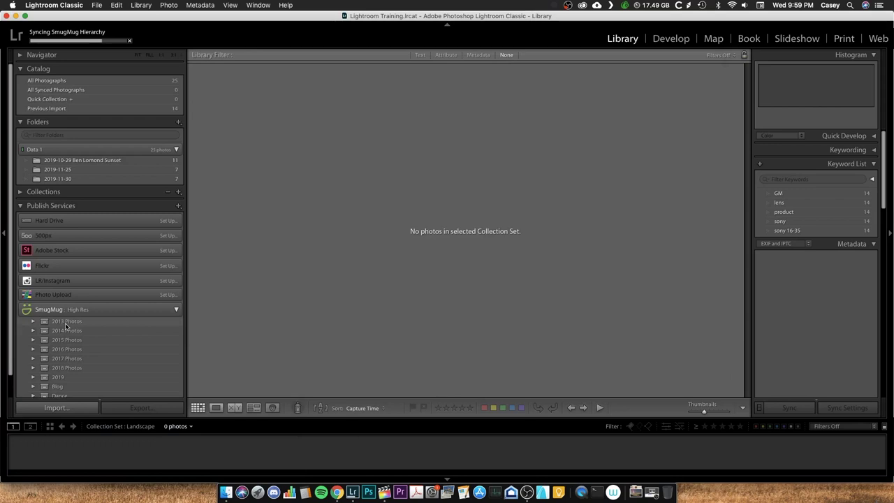
Step: Scroll through the synced SmugMug sets, expanding then collapsing the 2019 monthly galleries
scroll(67, 328, down, 2)
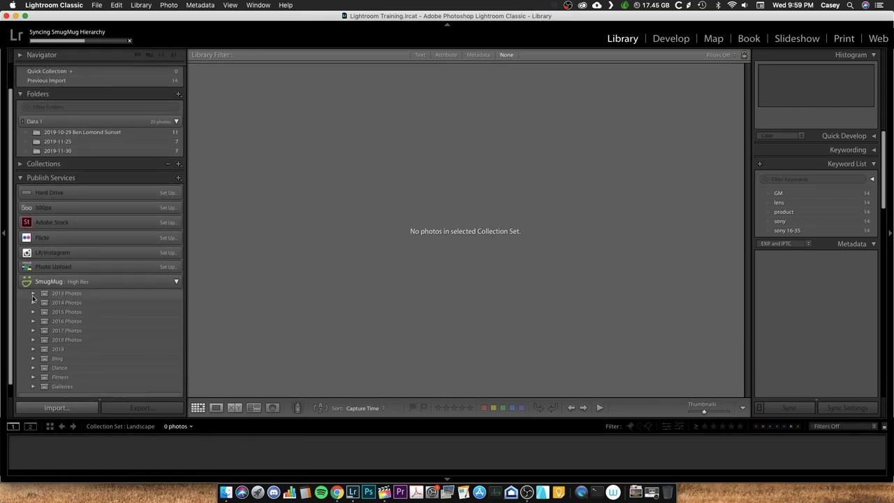
scroll(45, 363, down, 1)
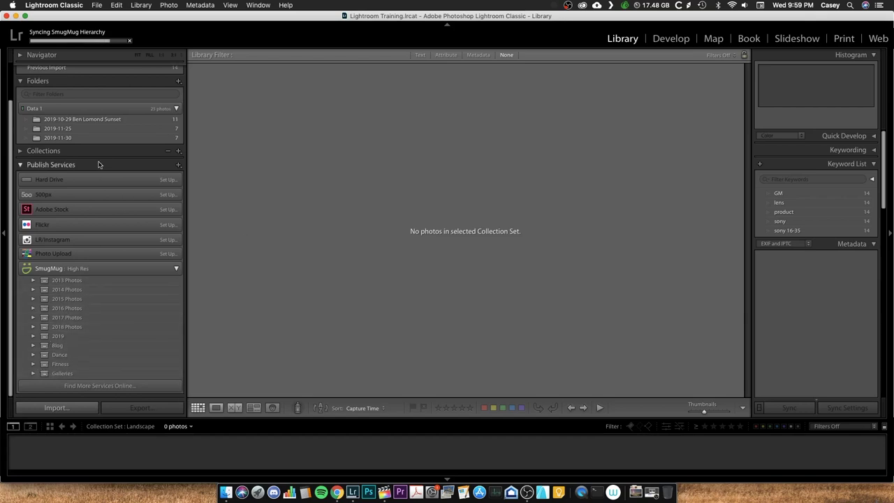
click(33, 336)
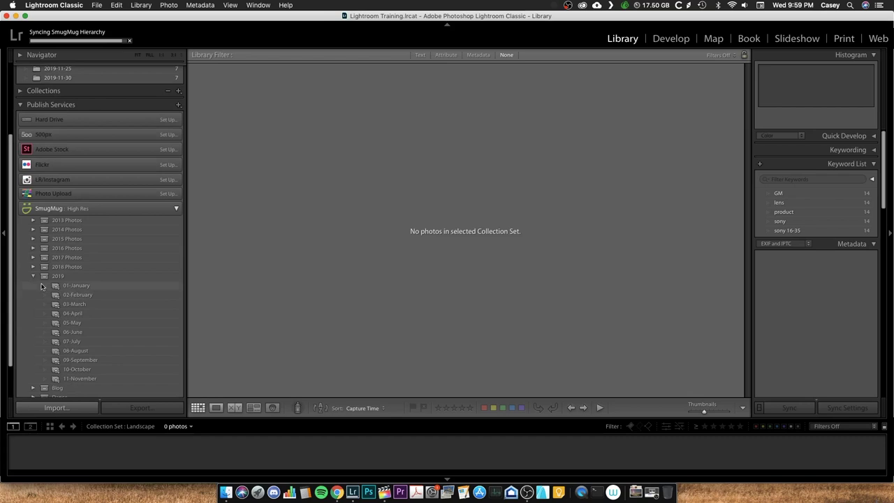
scroll(70, 311, down, 2)
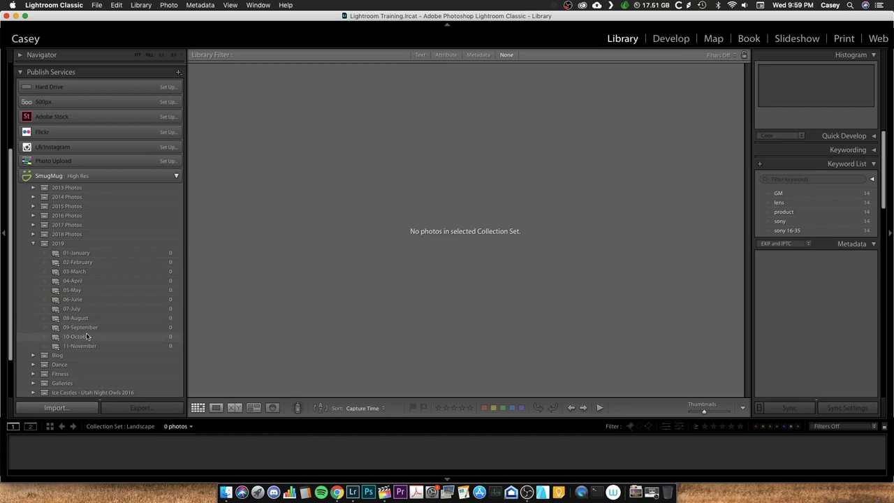
click(33, 245)
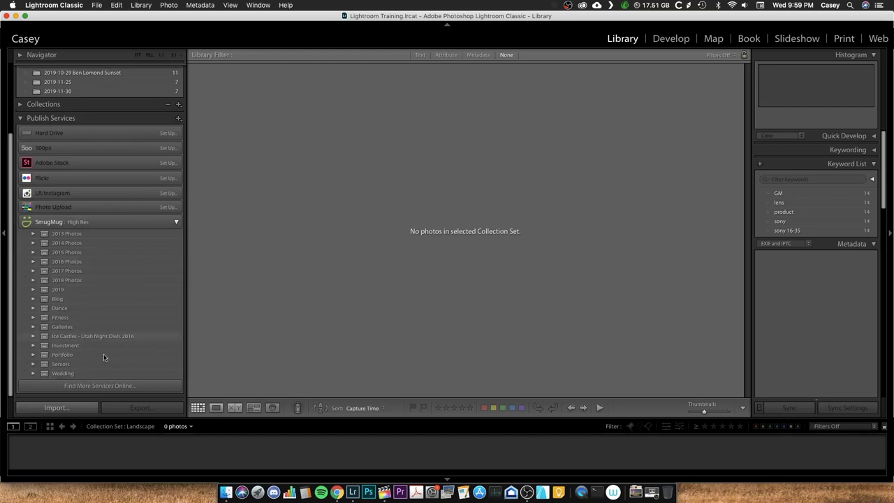
key(super+alt+Left)
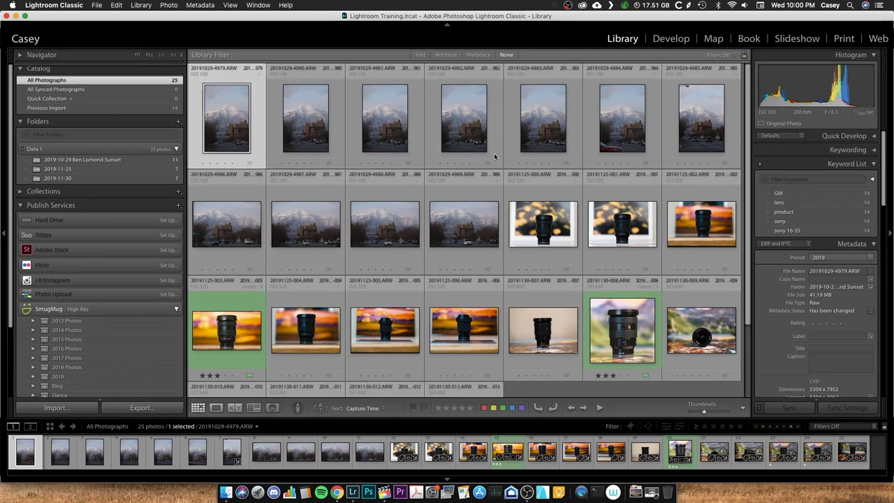
scroll(120, 324, down, 5)
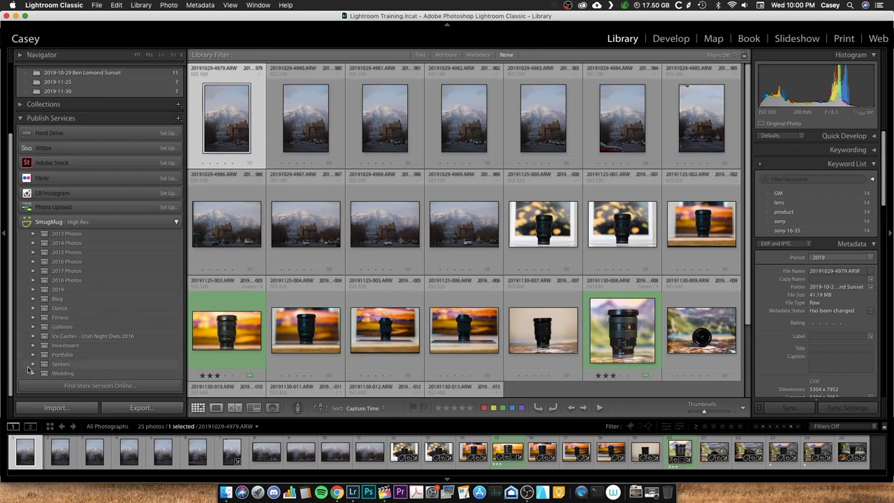
click(33, 326)
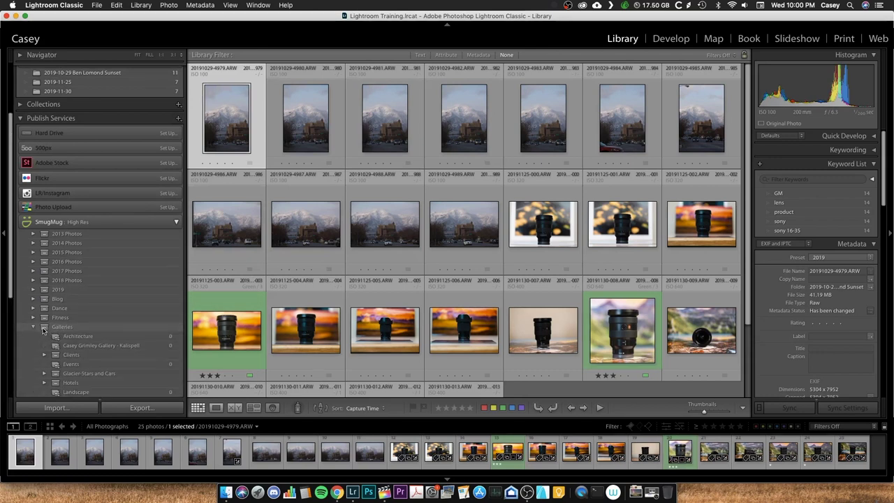
scroll(46, 330, down, 7)
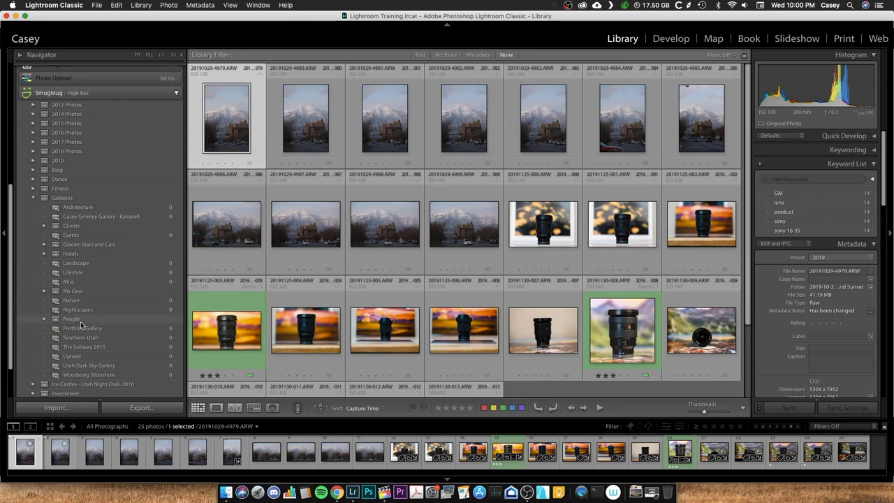
click(176, 93)
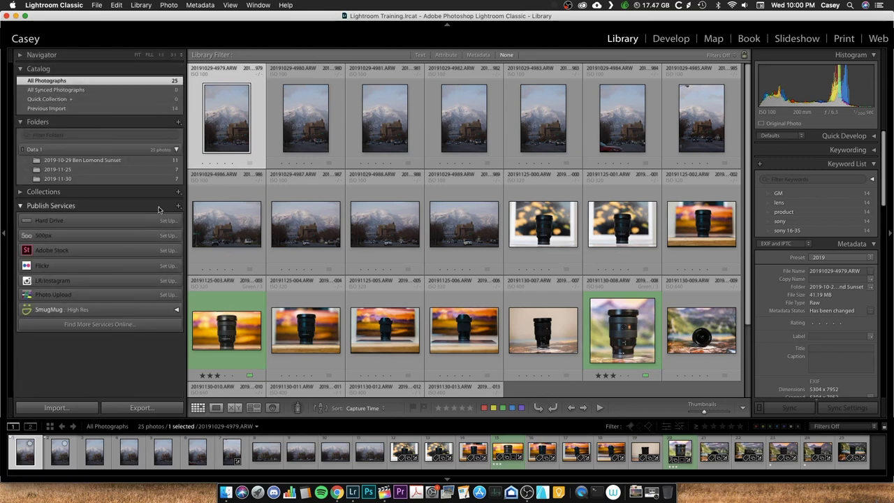
click(107, 280)
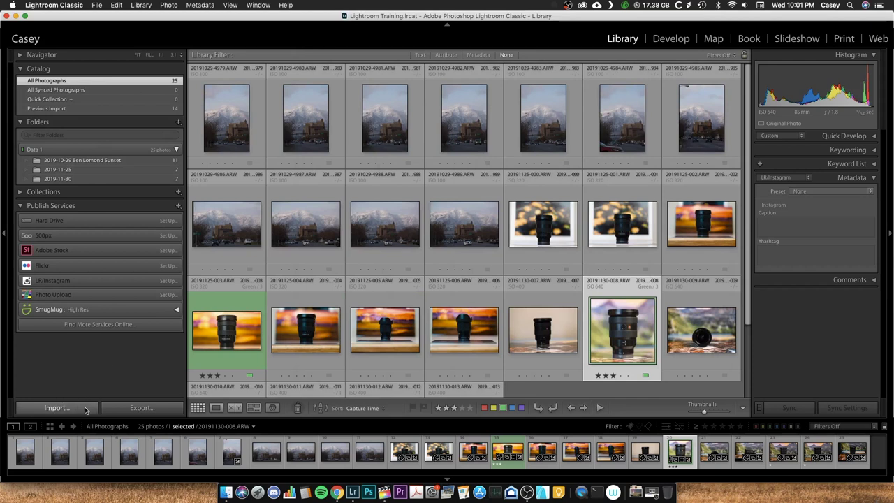
Step: Start and cancel an export, then toggle the Quick Develop and Histogram panels
click(141, 408)
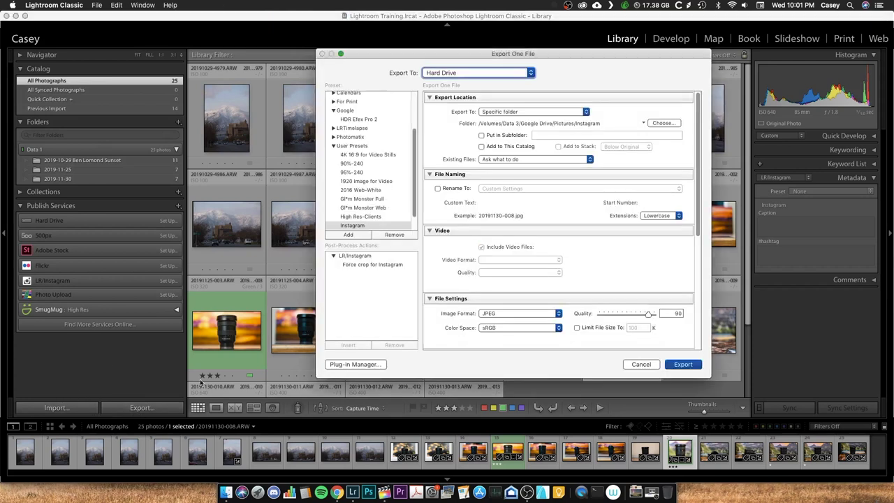
click(636, 364)
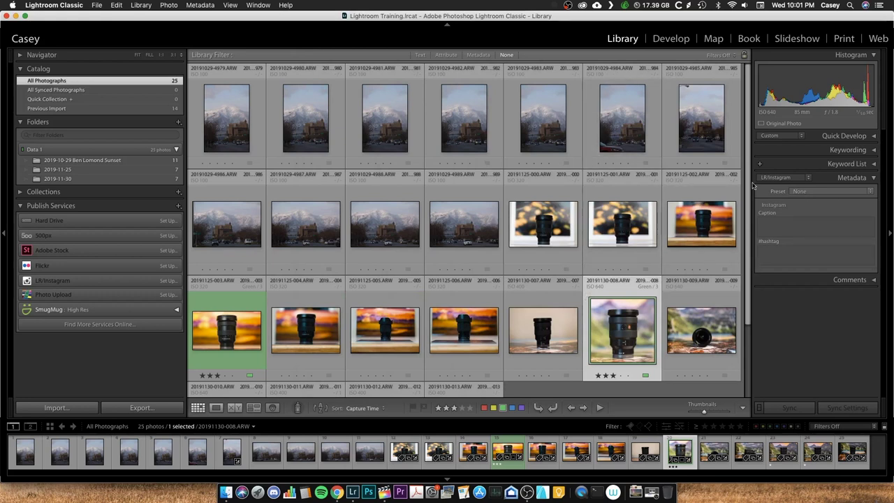
click(863, 136)
click(864, 136)
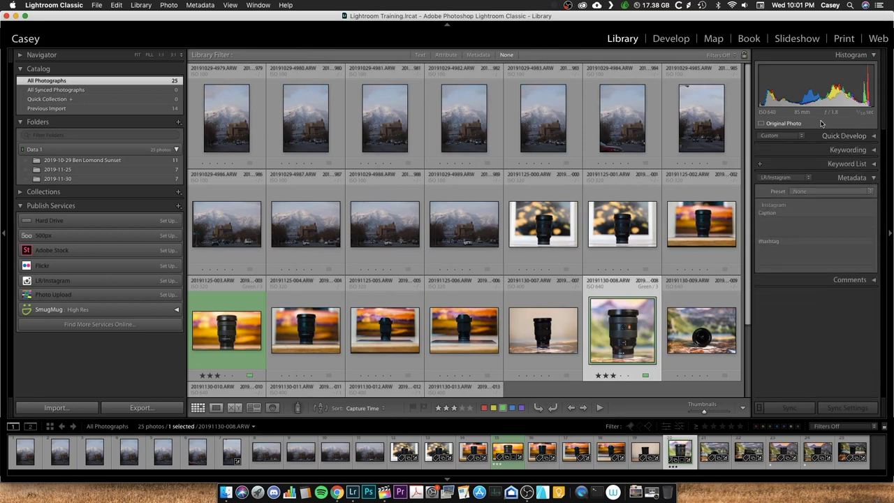
click(863, 54)
click(863, 55)
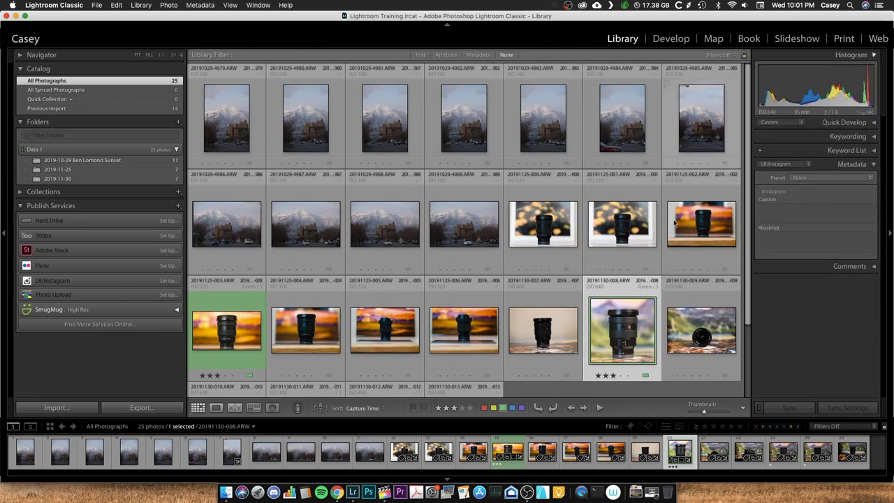
Step: Expand Quick Develop and browse its presets and crop ratios, keeping 1 x 1
click(871, 135)
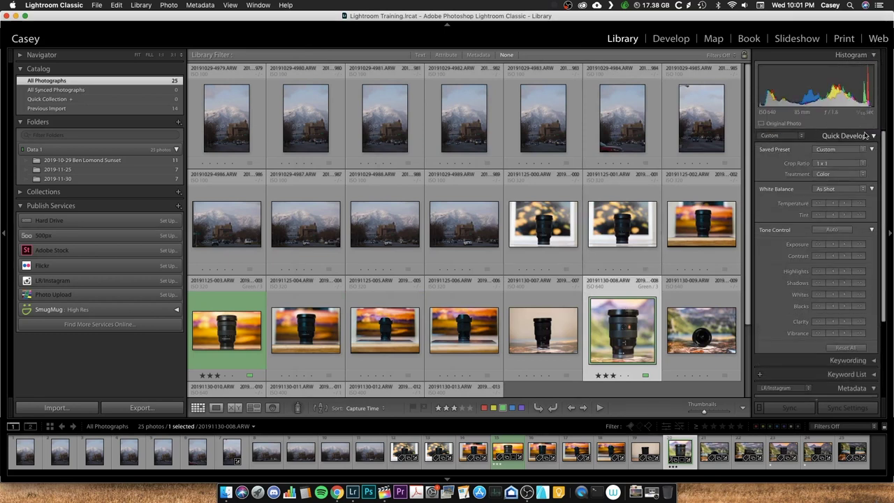
click(831, 149)
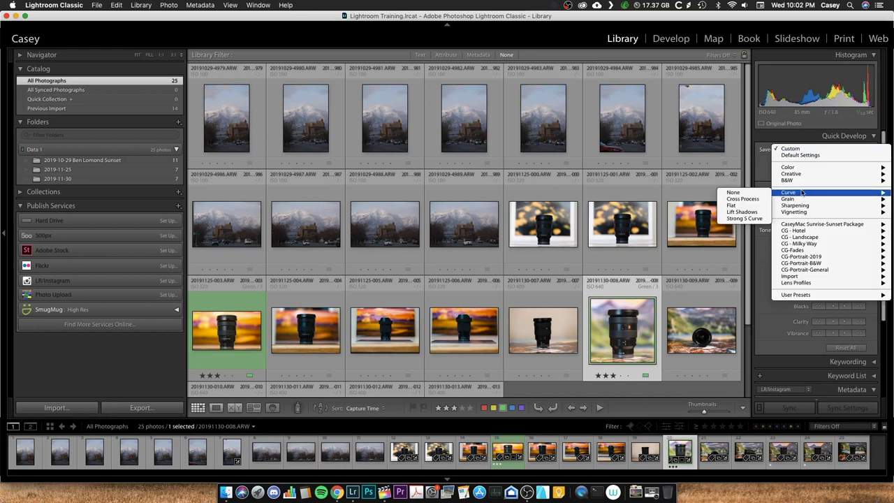
mouse_move(793, 271)
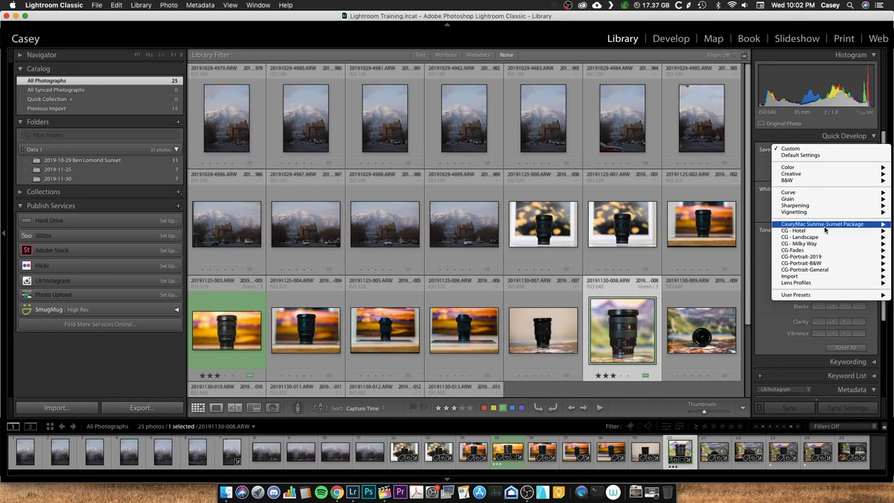
click(766, 261)
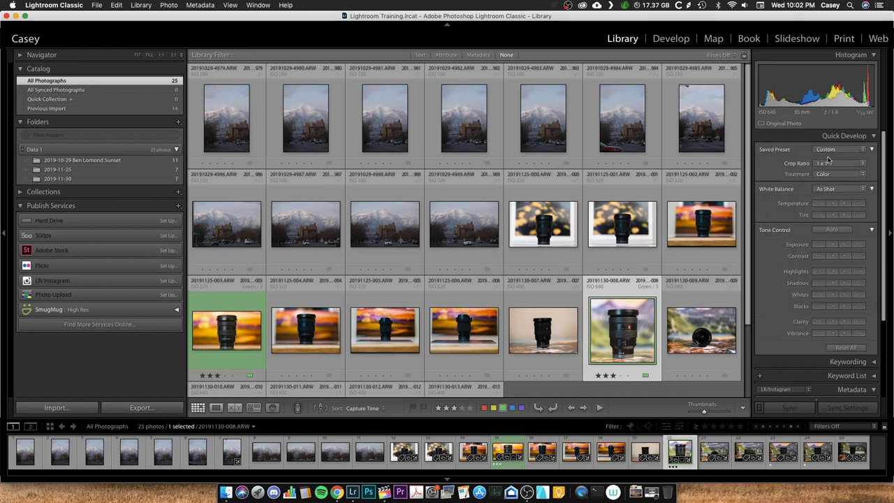
click(825, 162)
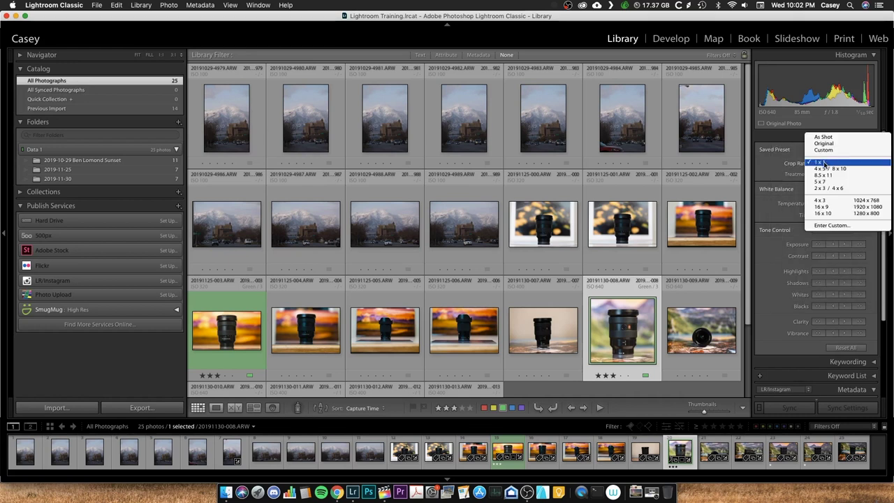
click(824, 163)
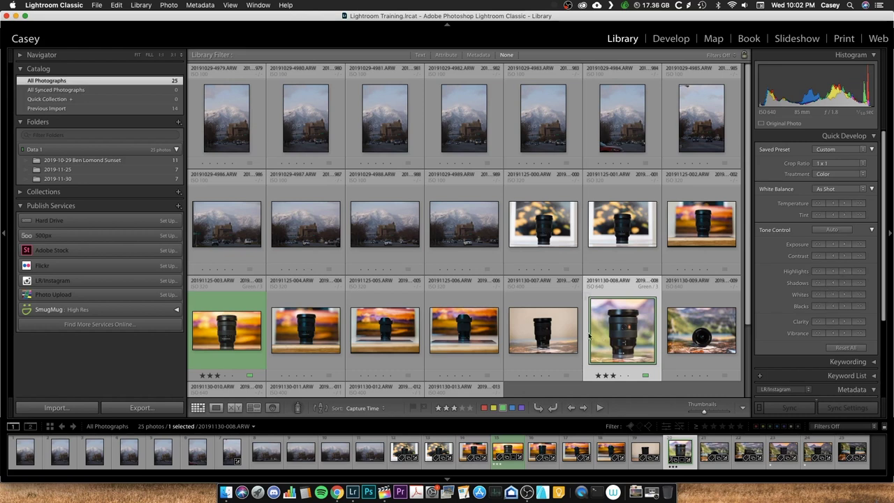
click(695, 328)
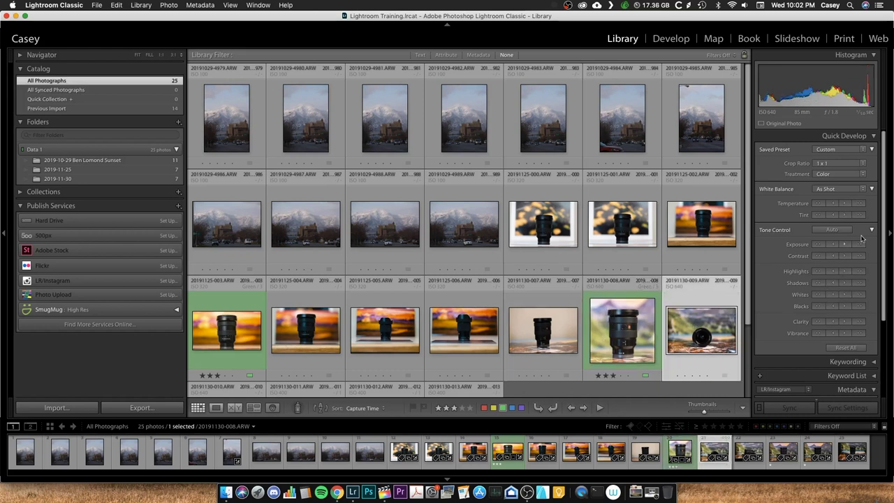
click(846, 245)
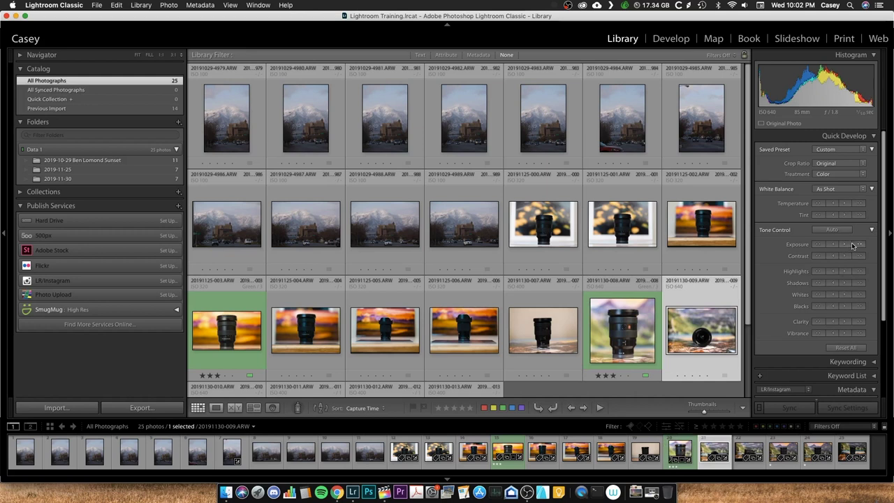
click(851, 246)
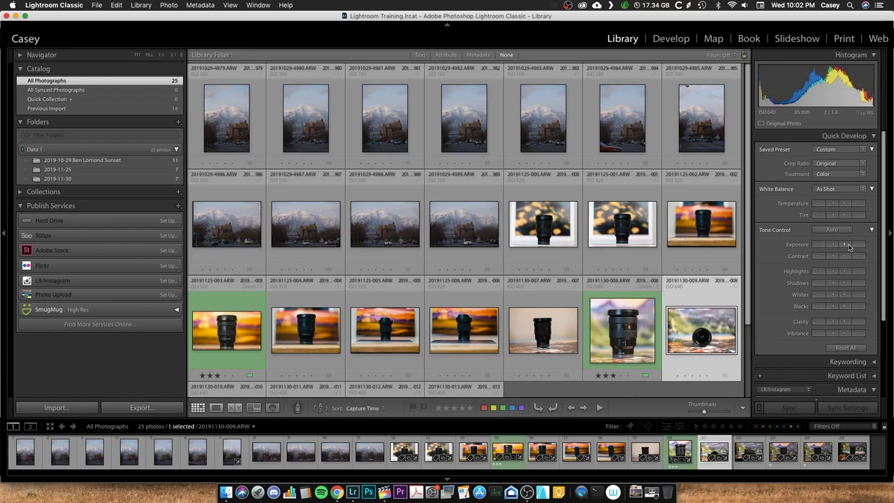
click(844, 256)
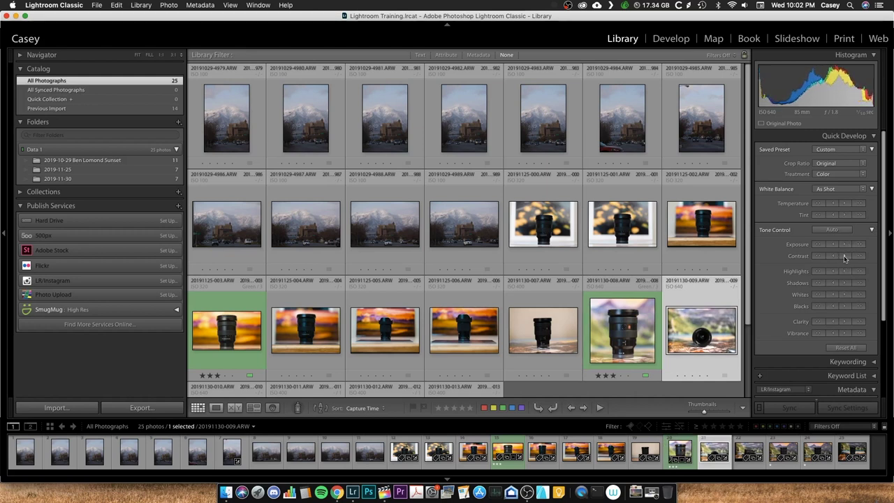
click(829, 271)
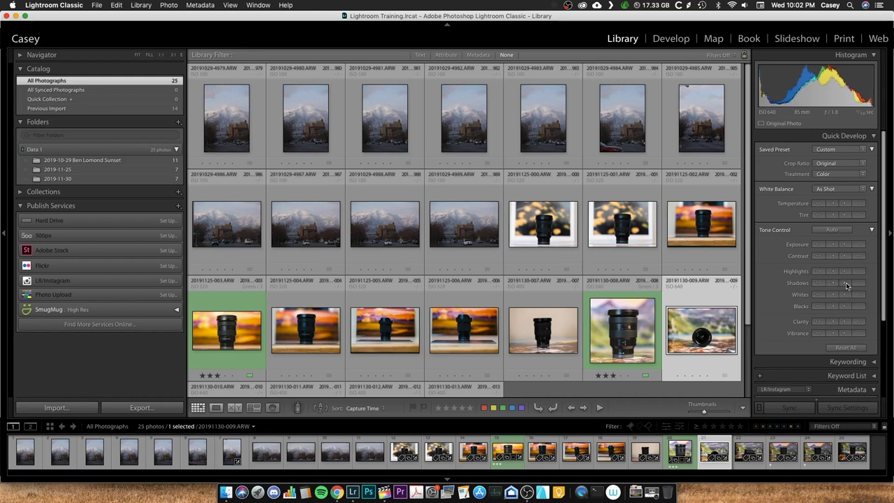
click(846, 282)
click(858, 284)
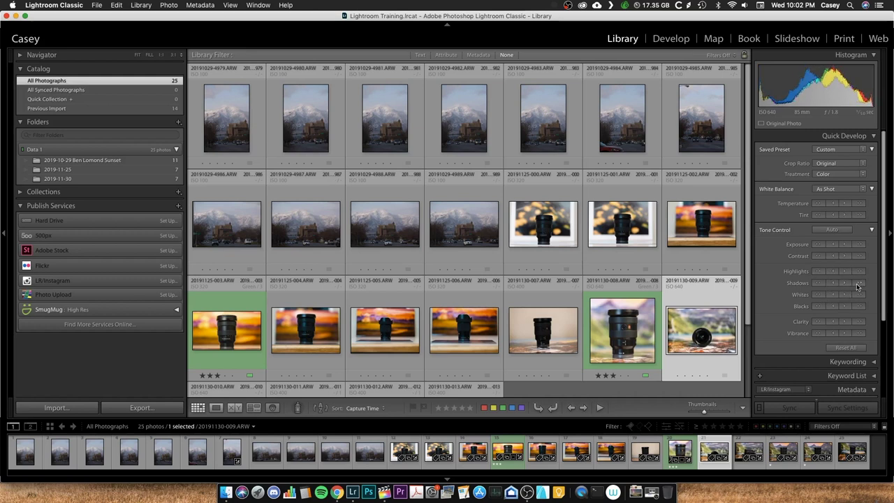
click(843, 285)
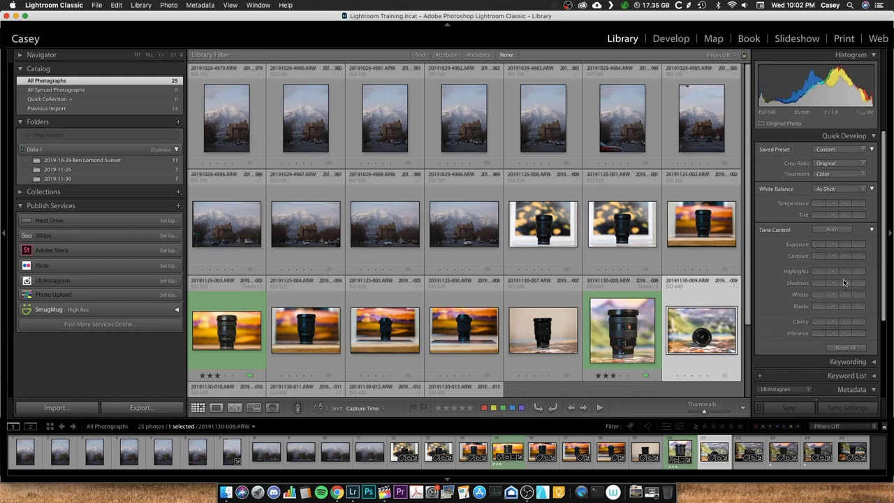
click(844, 323)
click(670, 41)
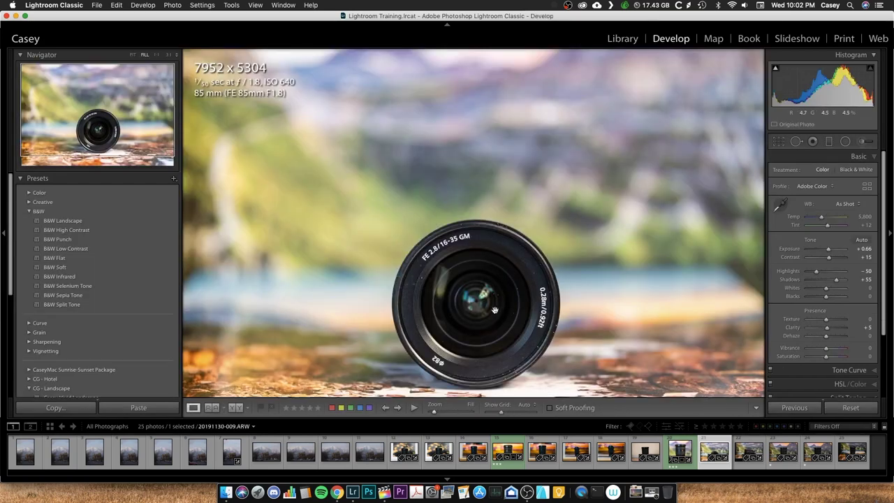
click(491, 305)
click(489, 298)
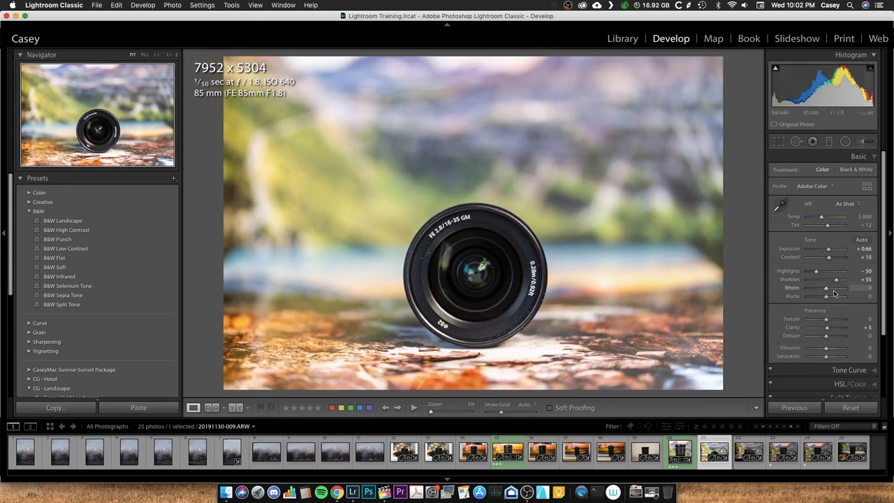
click(623, 39)
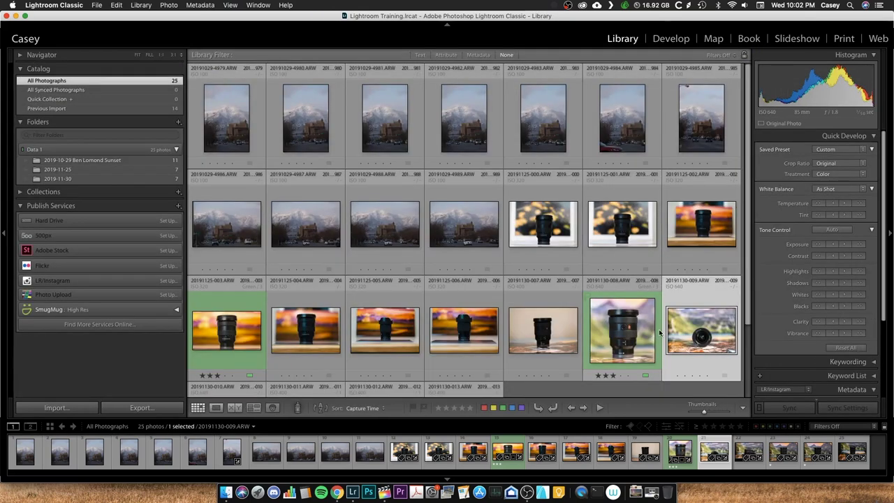
Step: Collapse Quick Develop and review the Keywording panel, its keyword sets and the Keyword List
click(845, 137)
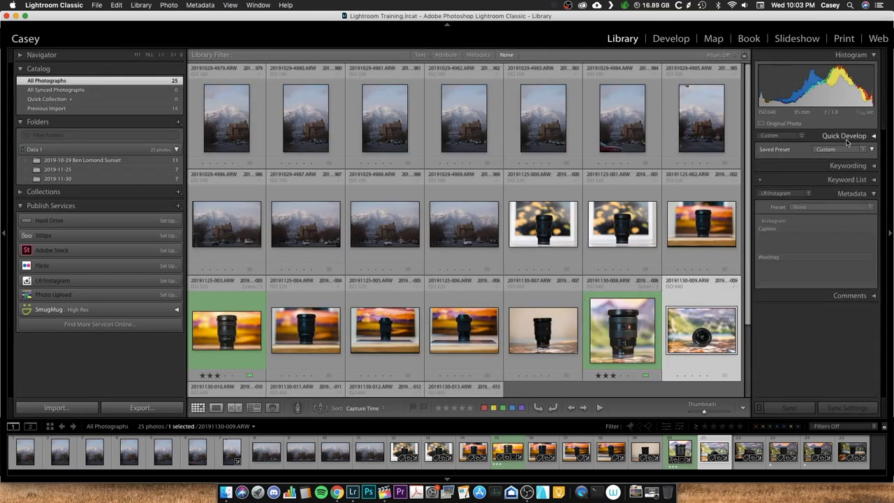
click(848, 151)
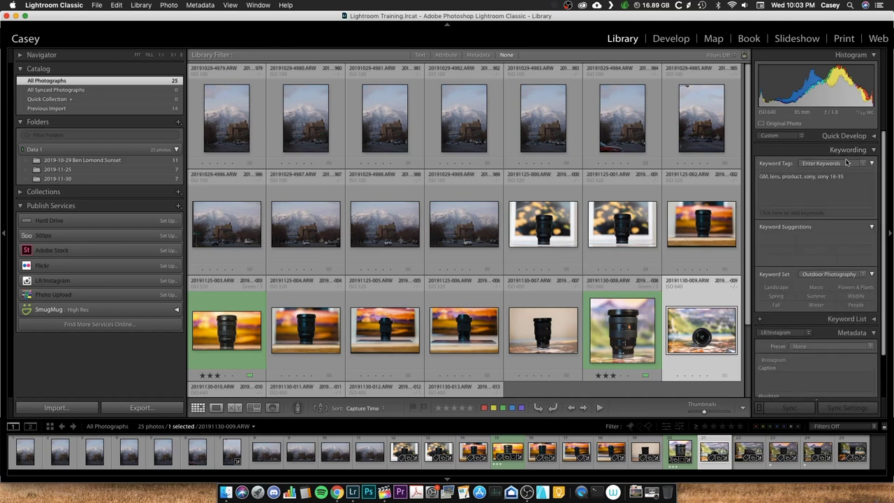
click(804, 211)
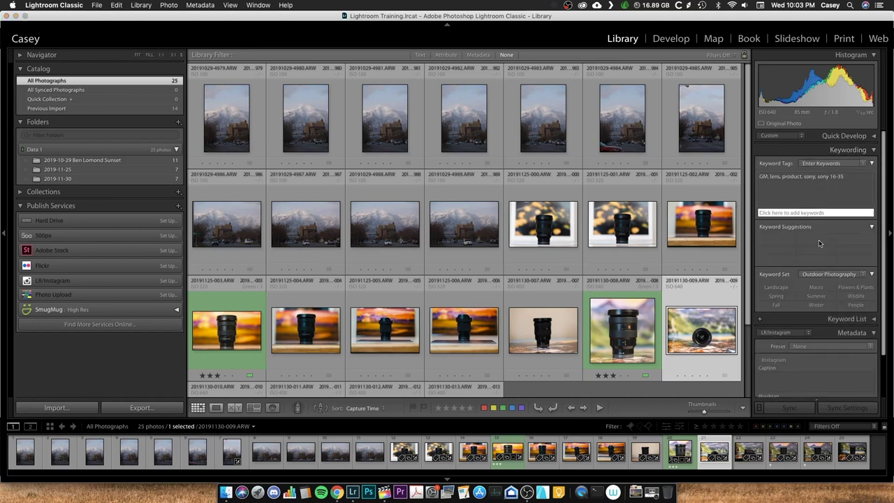
click(843, 276)
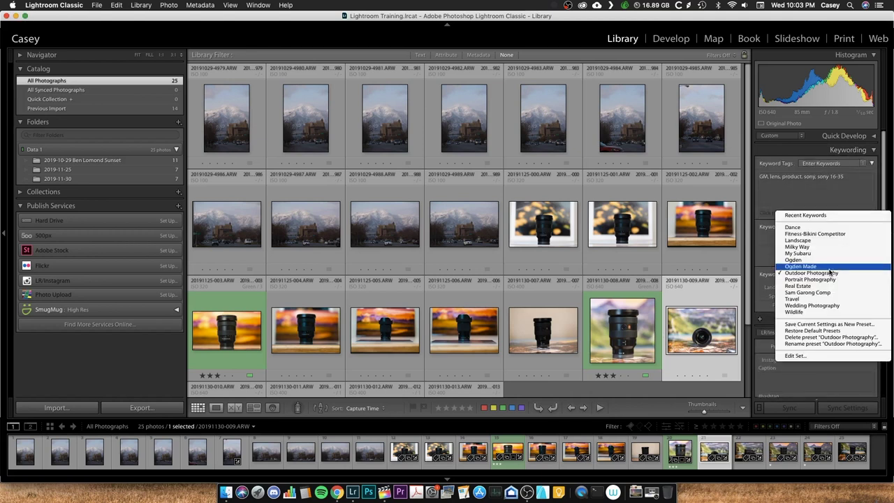
click(765, 248)
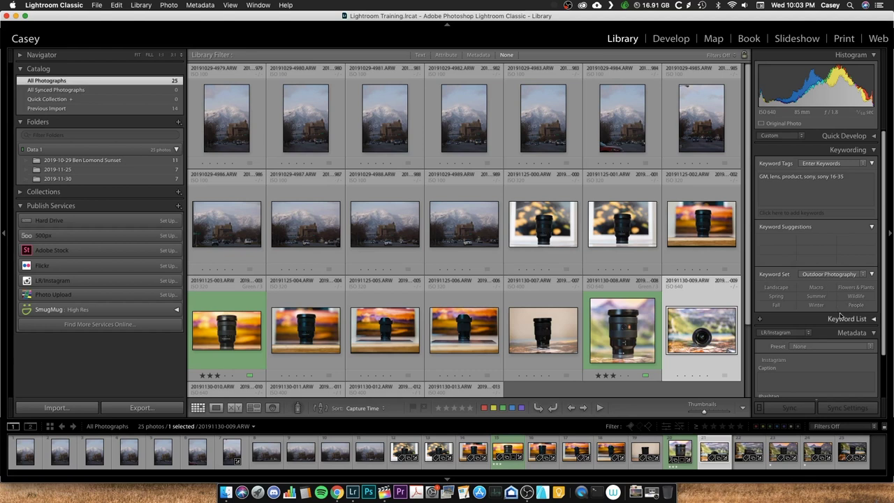
click(848, 149)
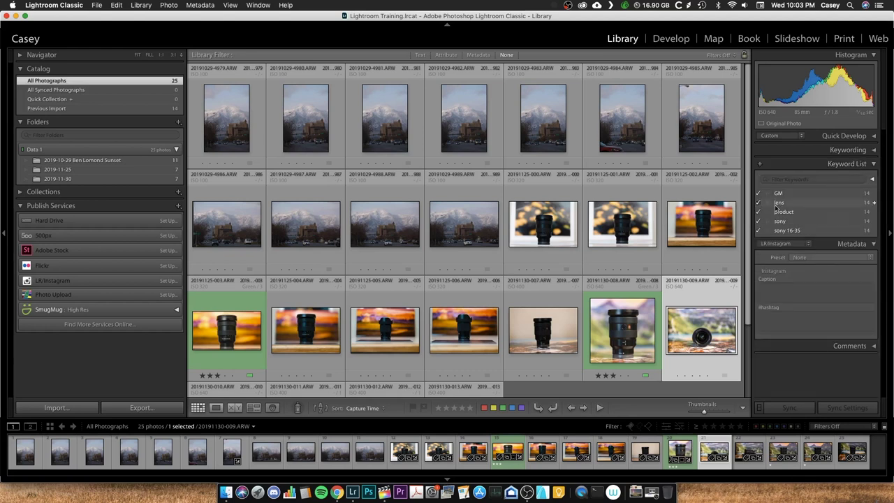
click(855, 163)
Step: Switch the Metadata panel to the EXIF and IPTC set and review its fields
click(857, 180)
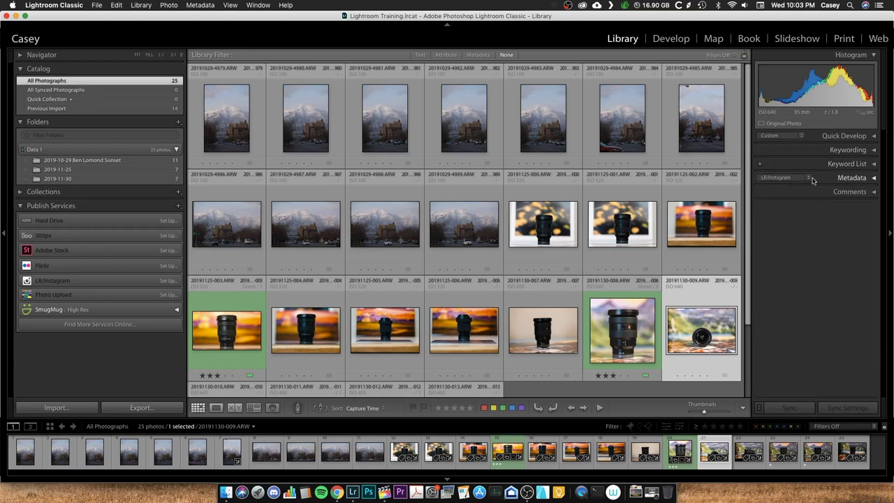
click(803, 179)
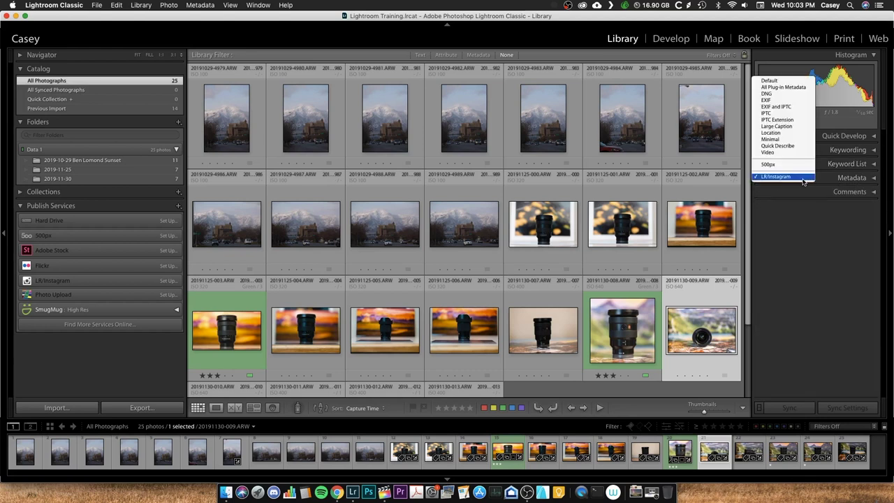
click(782, 106)
click(858, 180)
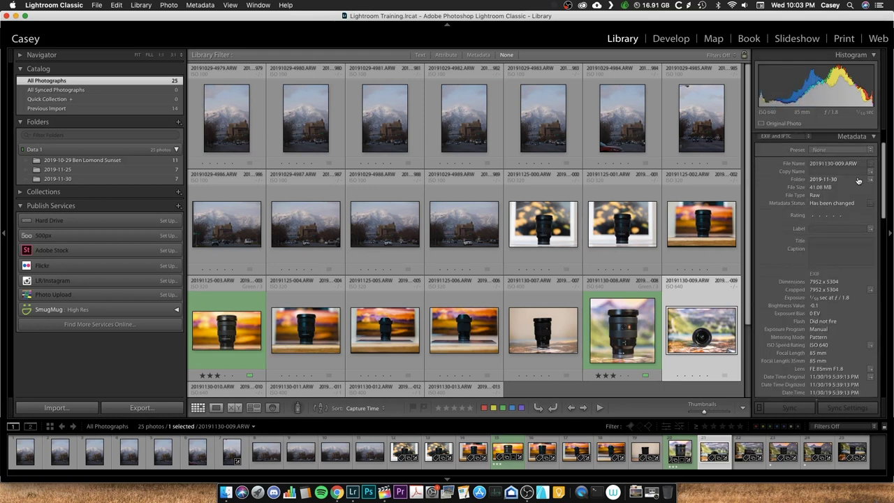
scroll(858, 162, up, 1)
click(860, 141)
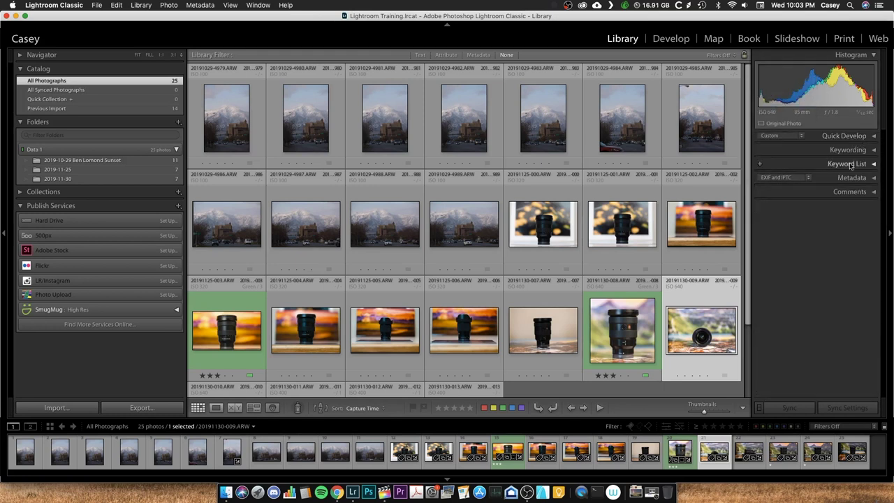
click(778, 179)
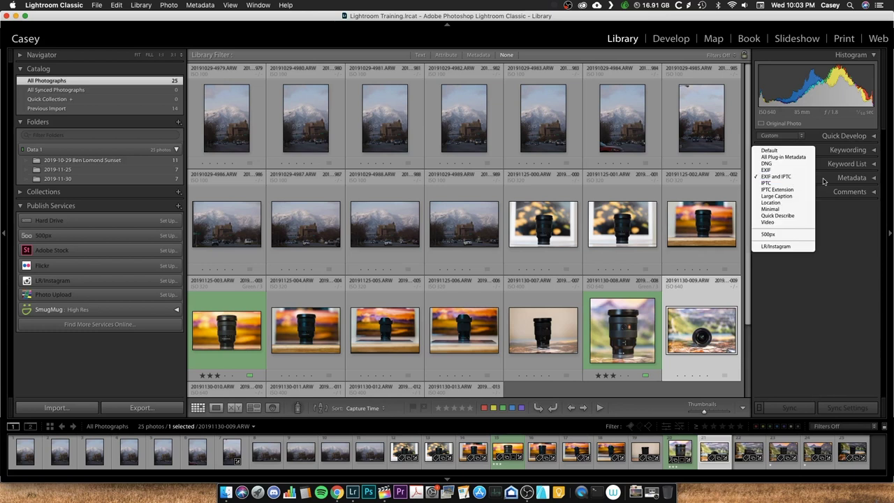
click(773, 237)
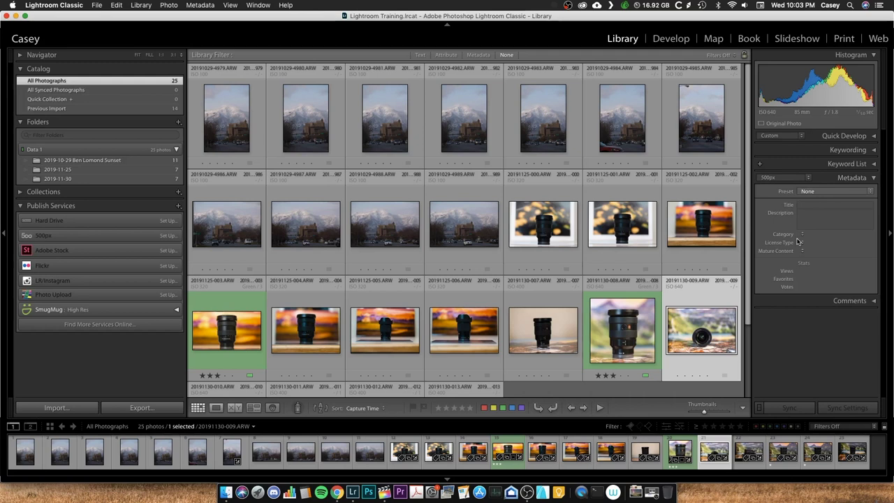
click(781, 178)
click(780, 189)
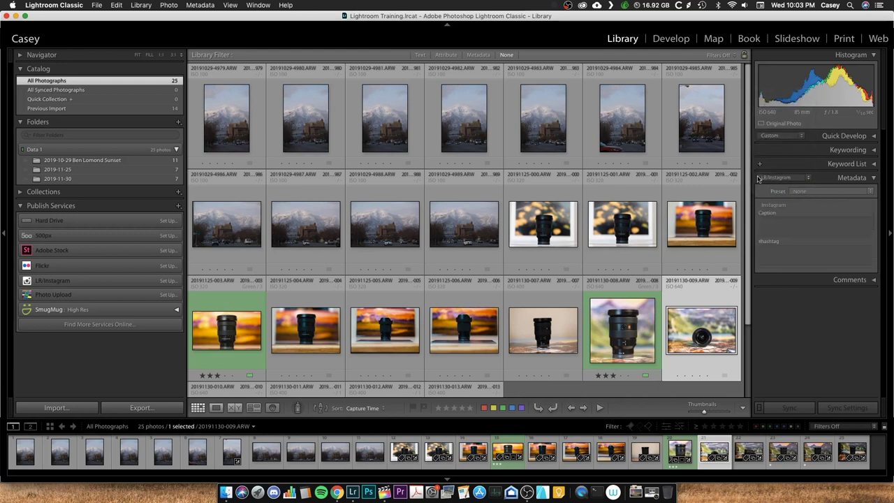
click(847, 279)
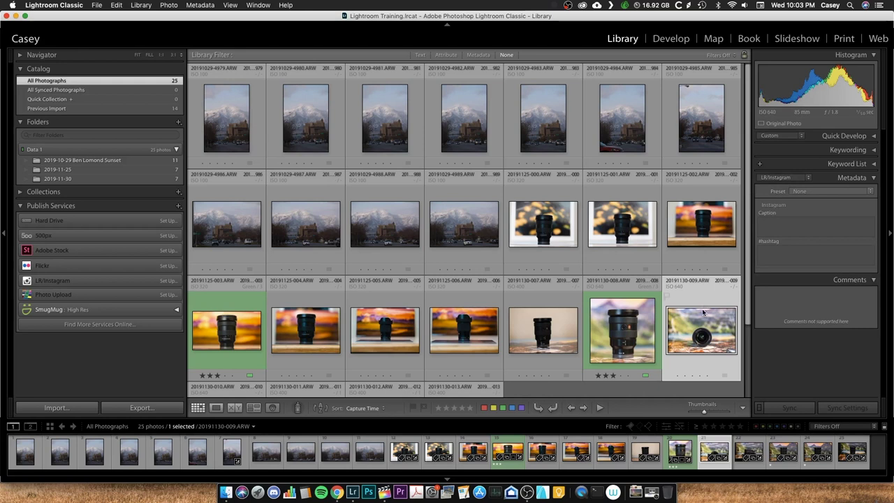
click(848, 281)
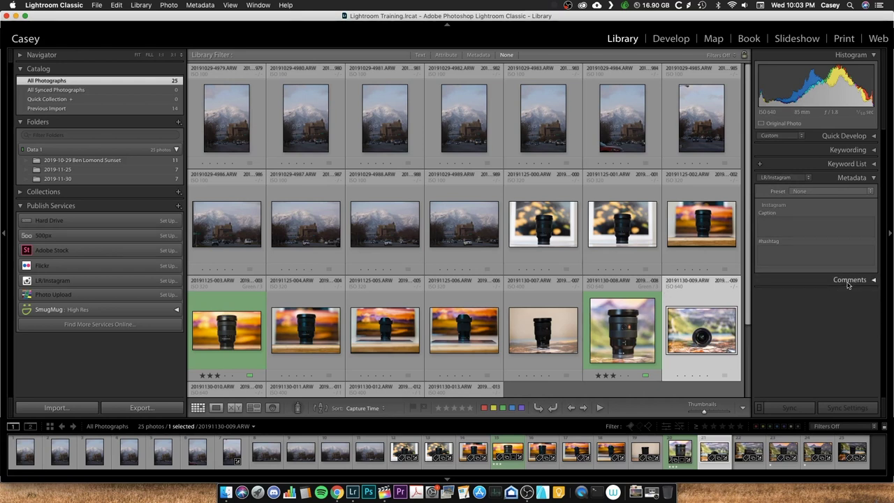
click(860, 180)
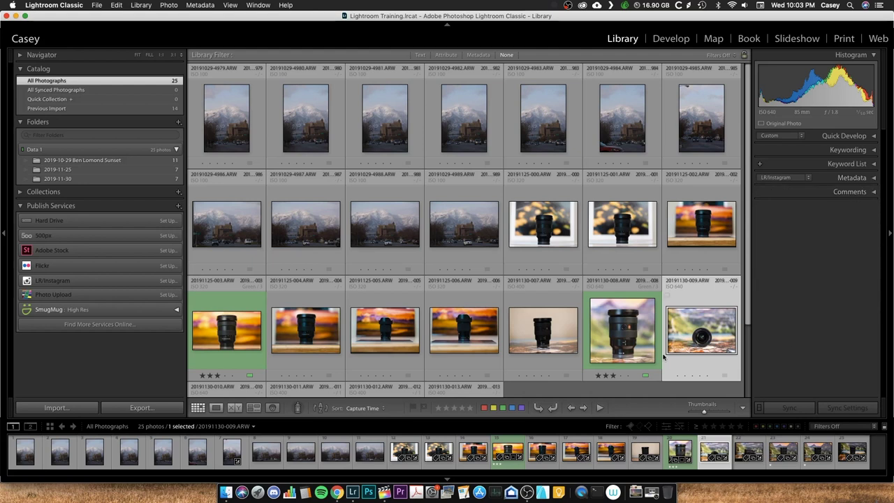
click(638, 334)
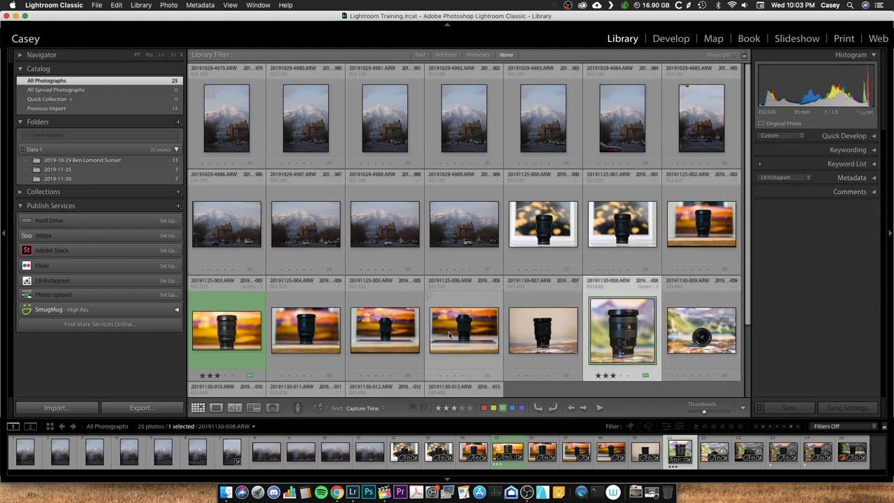
scroll(627, 319, down, 2)
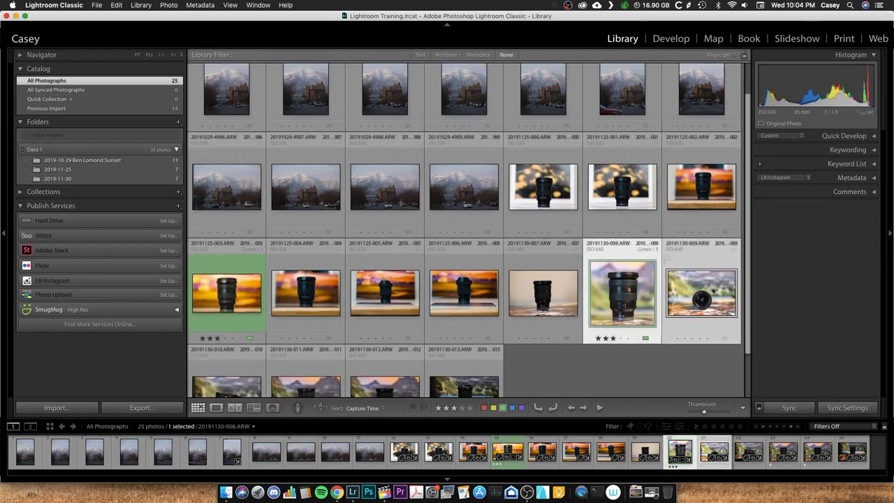
click(847, 407)
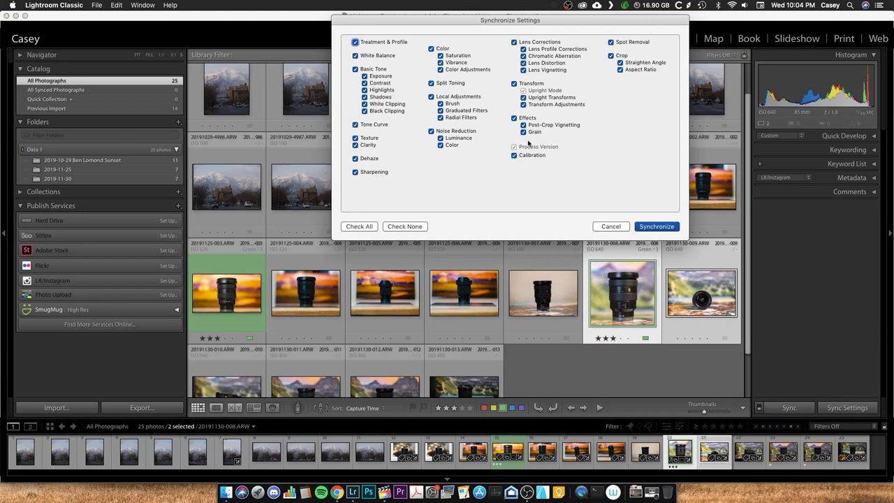
click(611, 225)
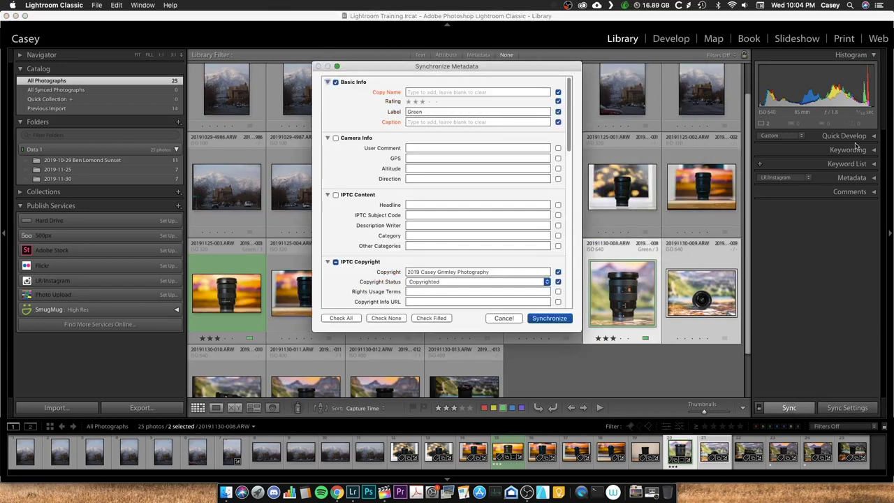
click(504, 318)
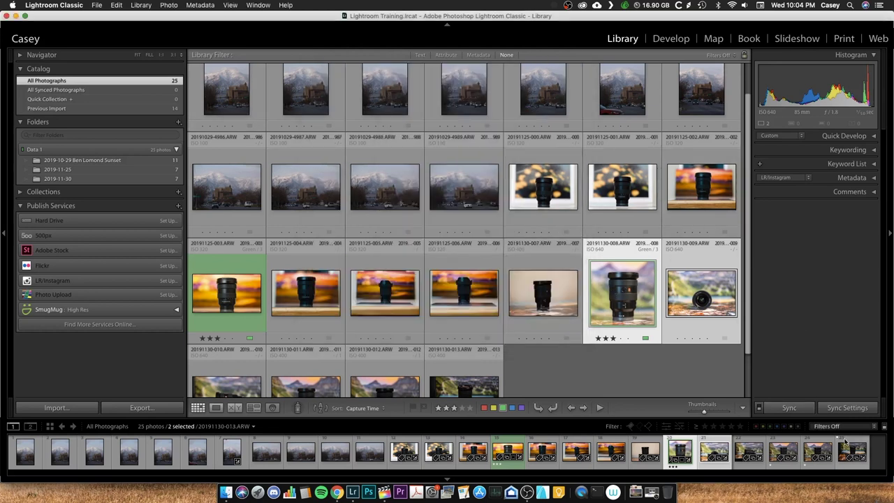
key(Left)
click(631, 294)
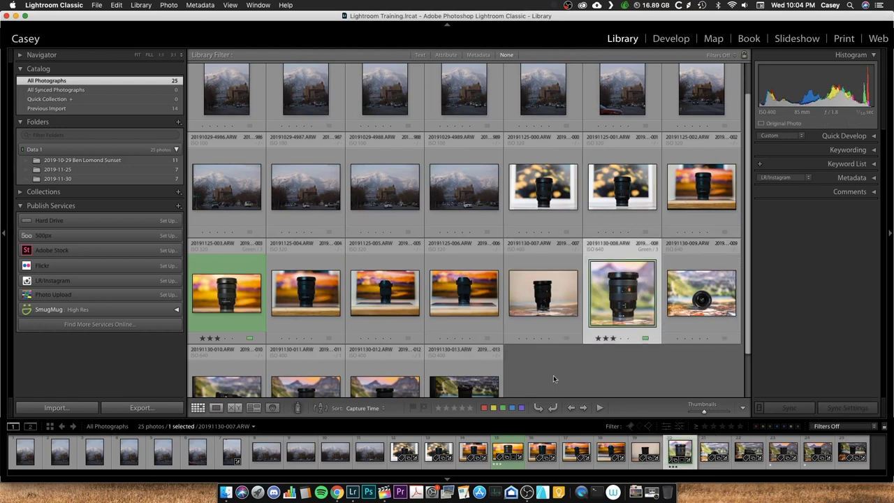
shift+click(466, 387)
click(790, 408)
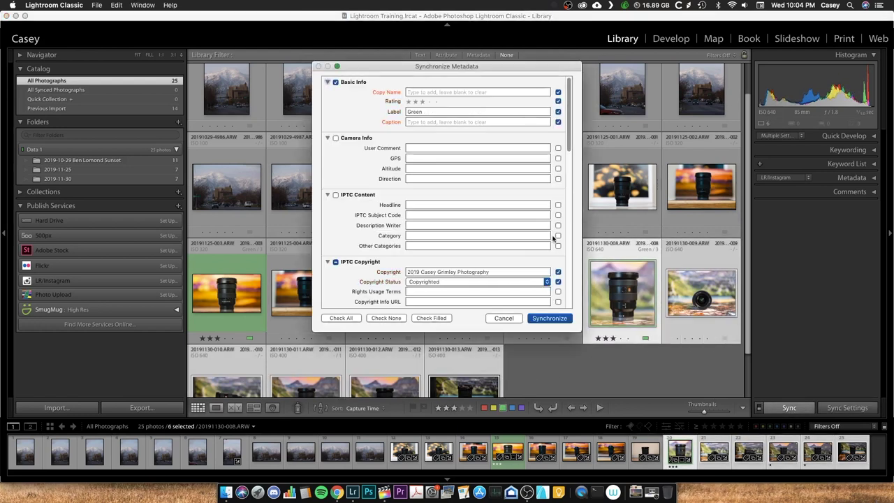
scroll(410, 274, down, 5)
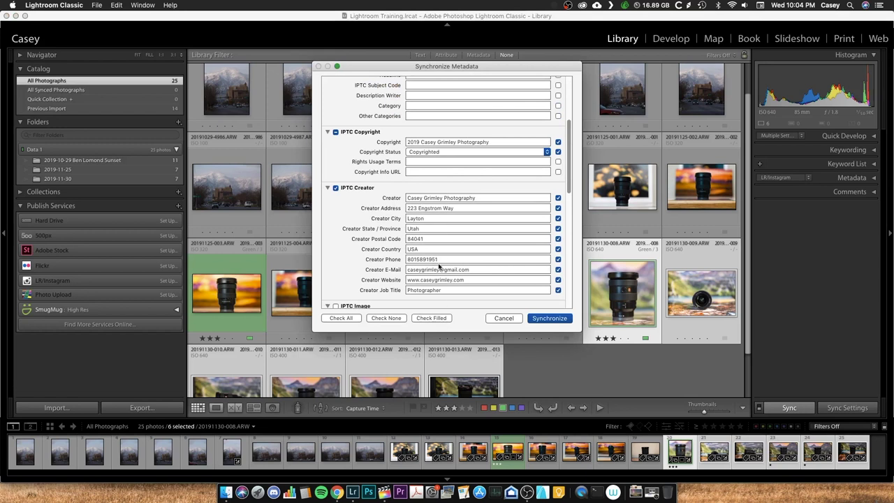
scroll(443, 267, down, 10)
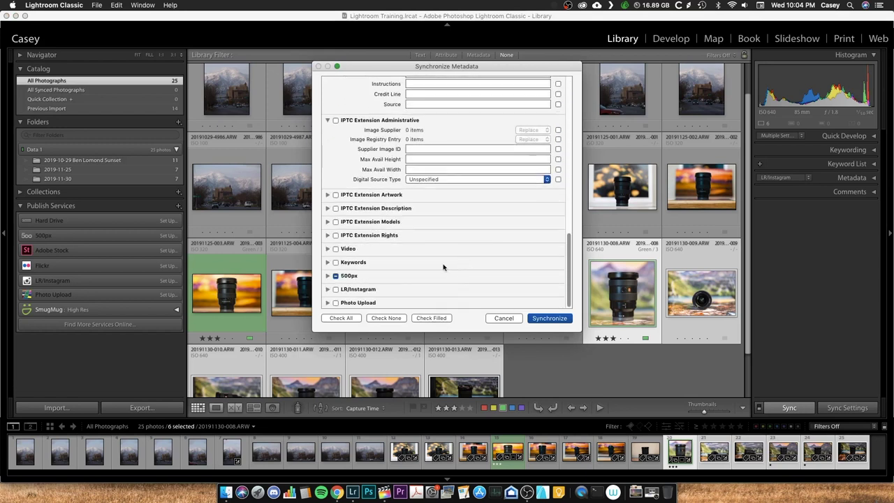
click(329, 289)
scroll(335, 288, down, 1)
click(336, 277)
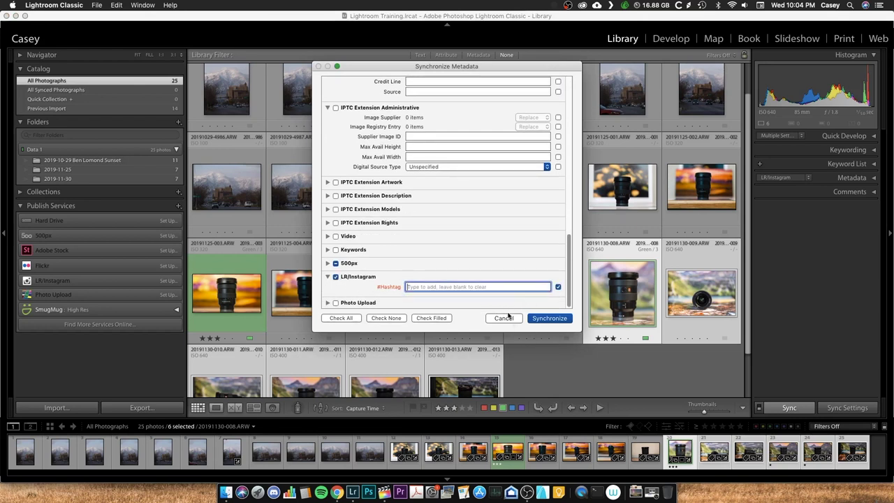
click(508, 318)
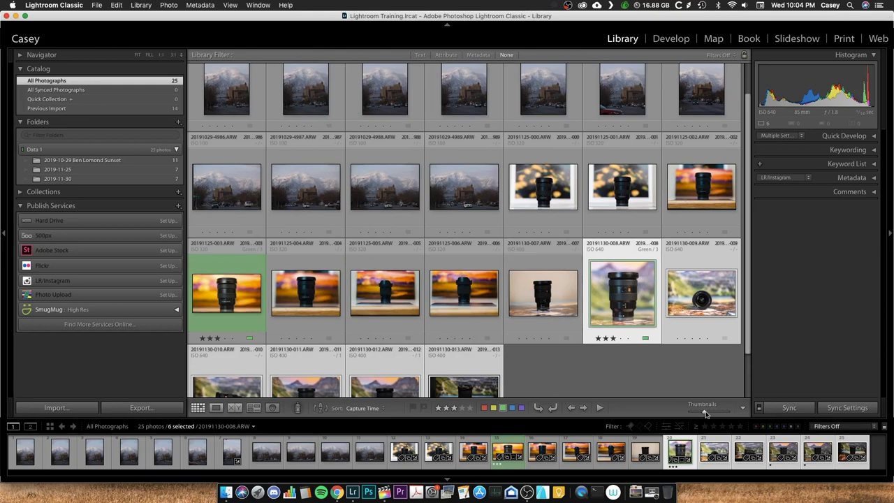
mouse_move(705, 414)
mouse_down()
mouse_move(719, 414)
mouse_move(690, 414)
mouse_move(730, 414)
mouse_move(701, 414)
mouse_up()
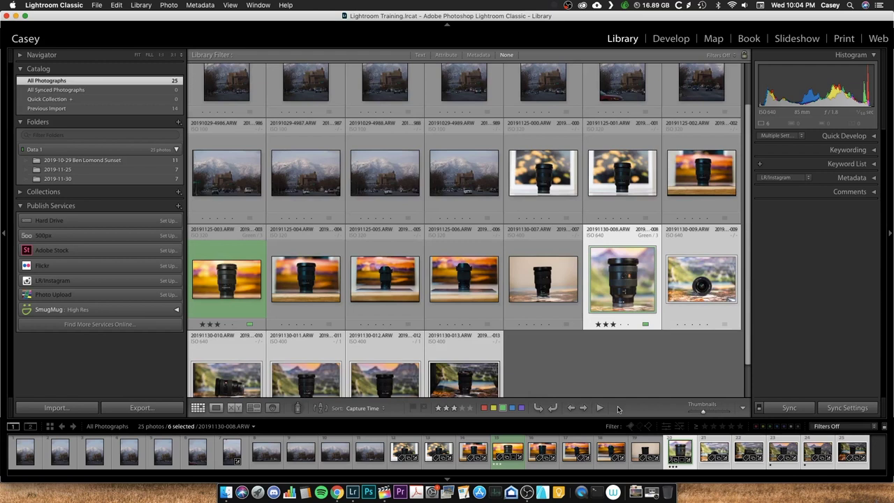
key(e)
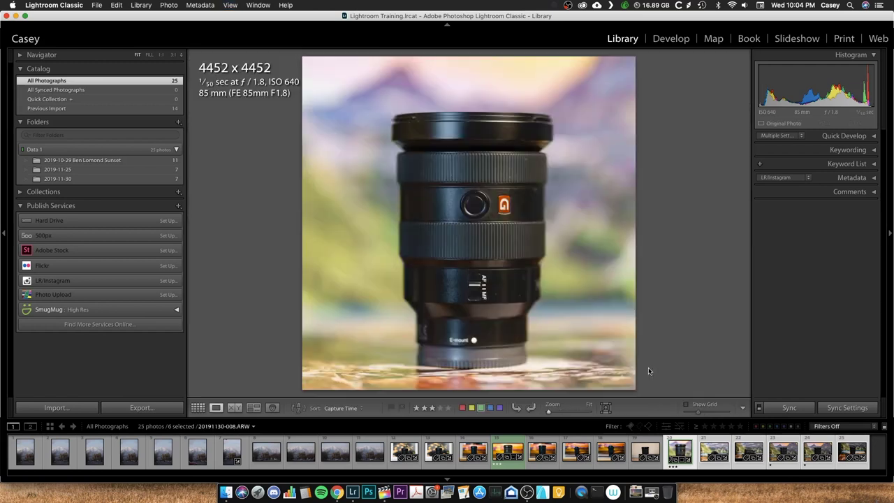
key(g)
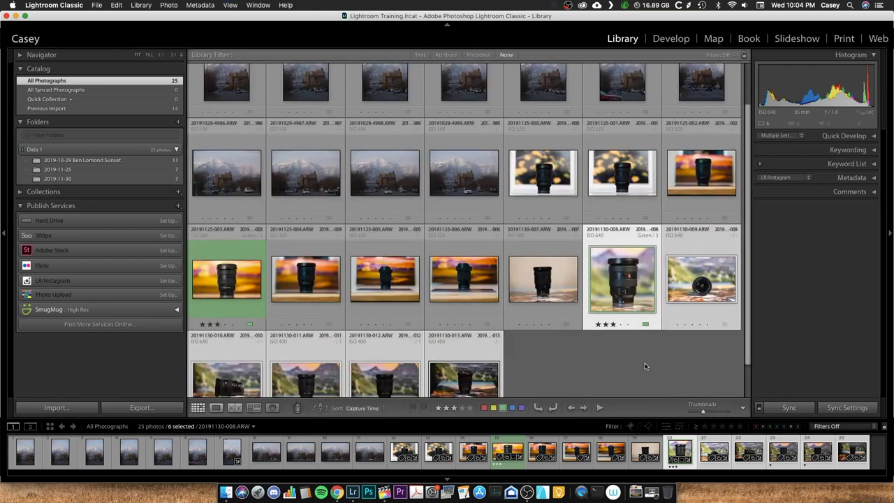
key(e)
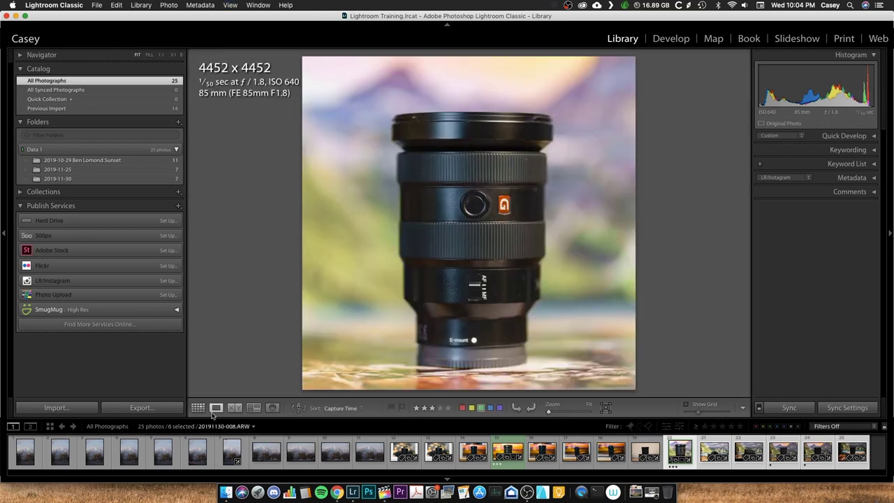
click(198, 408)
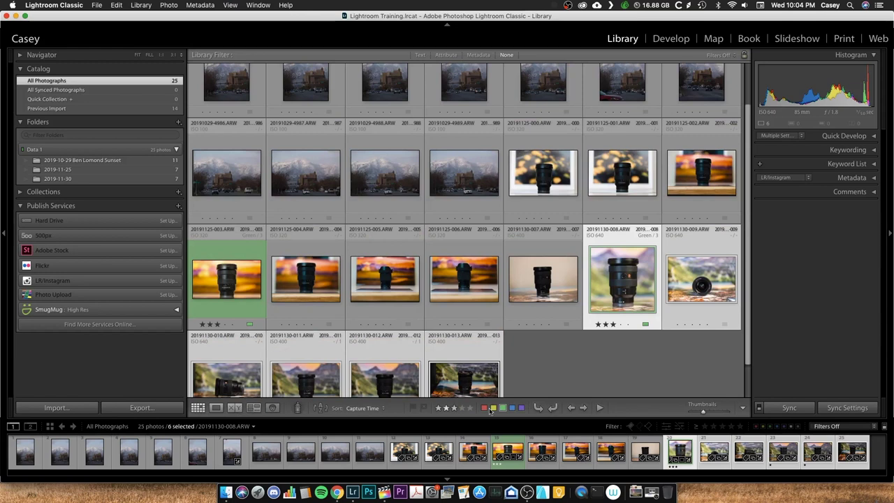
click(583, 408)
click(572, 408)
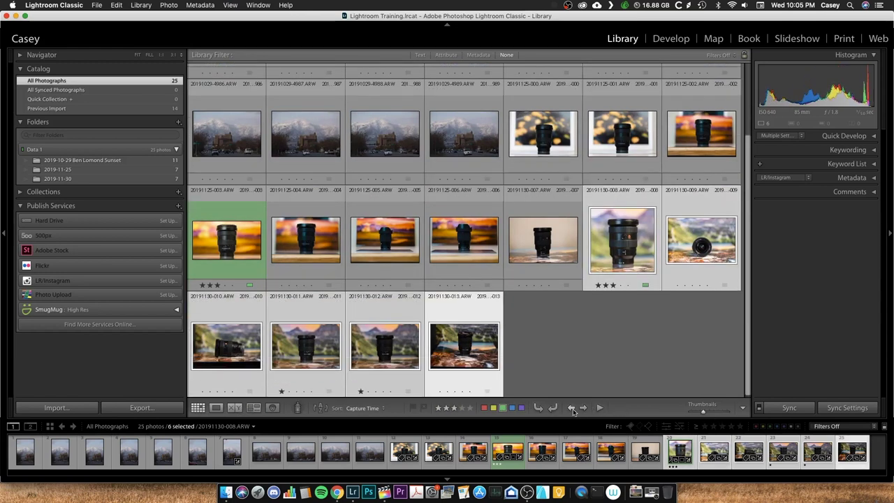
click(553, 408)
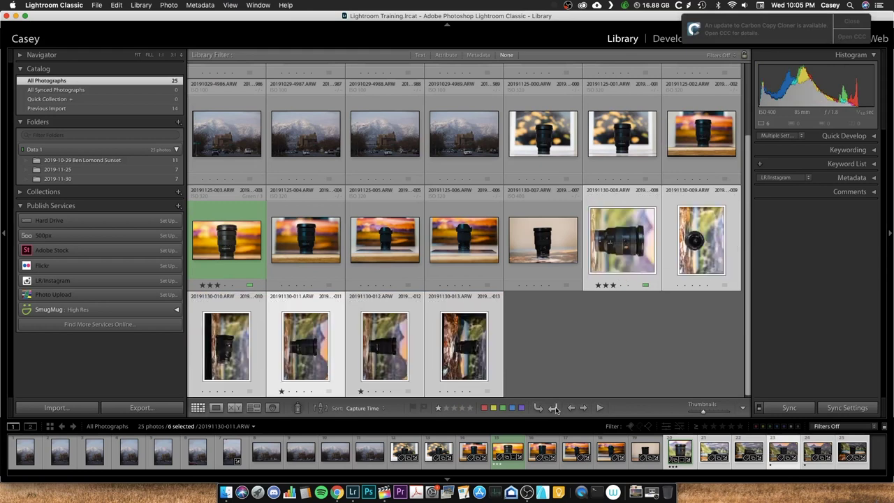
click(539, 408)
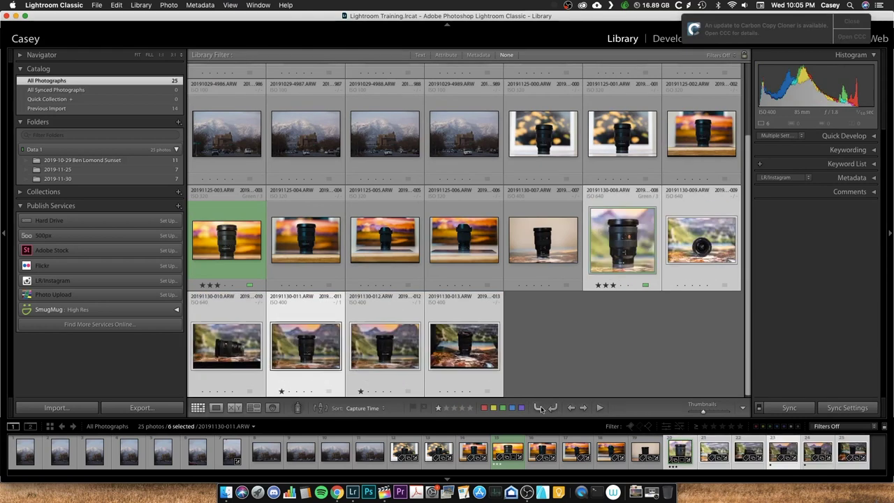
click(549, 332)
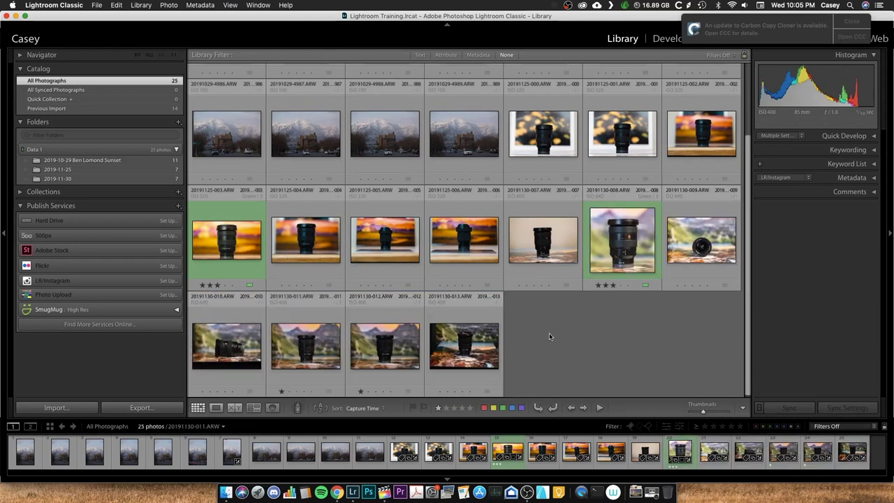
click(449, 371)
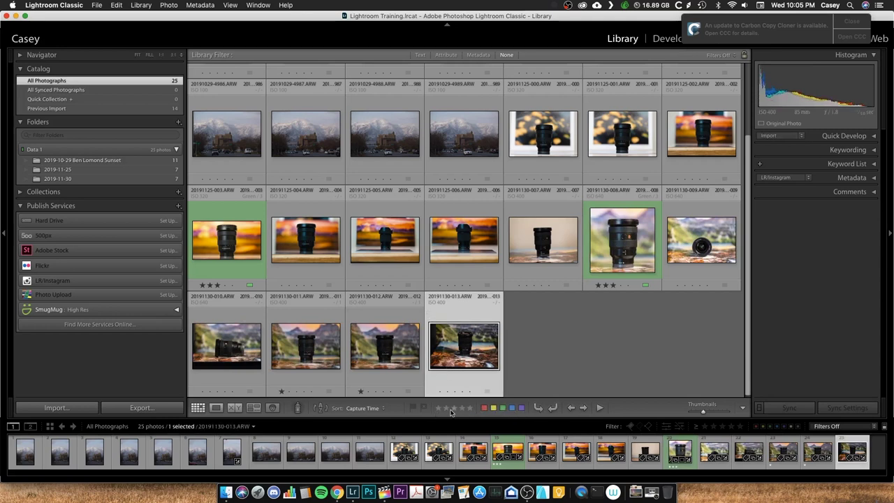
click(348, 410)
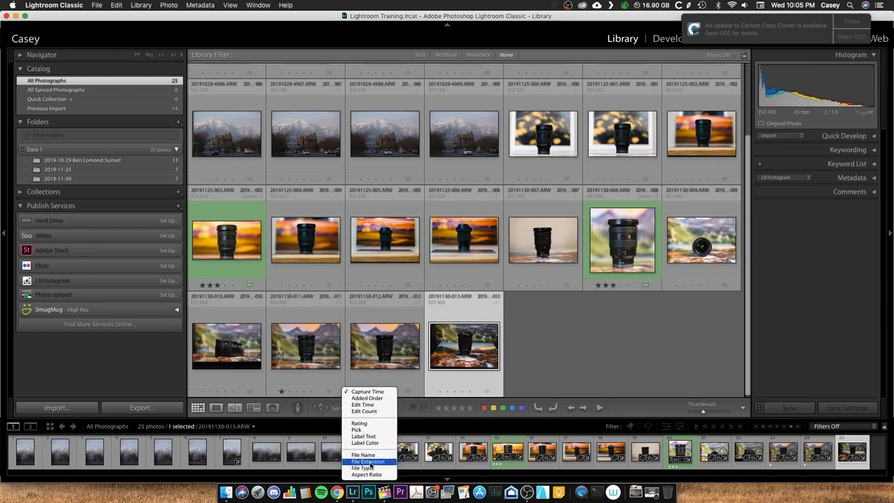
click(340, 412)
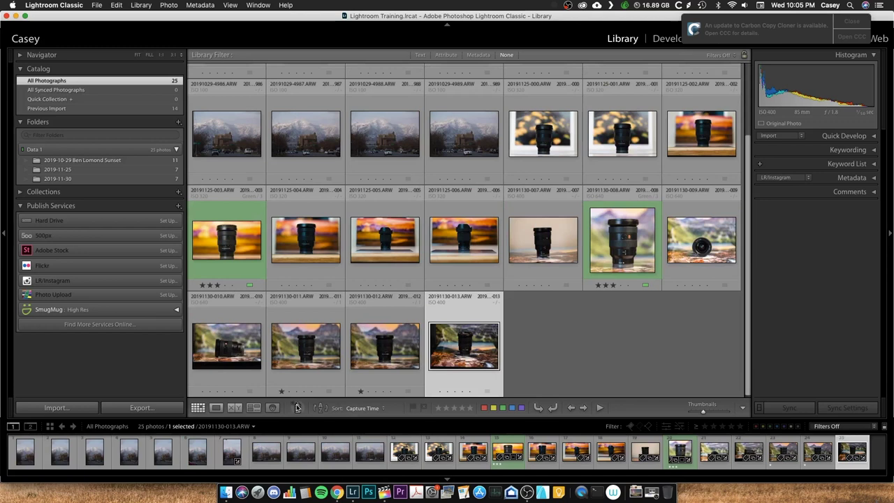
Step: Set the Painter to paint Keywords with the keyword 'sony 16-35'
click(296, 407)
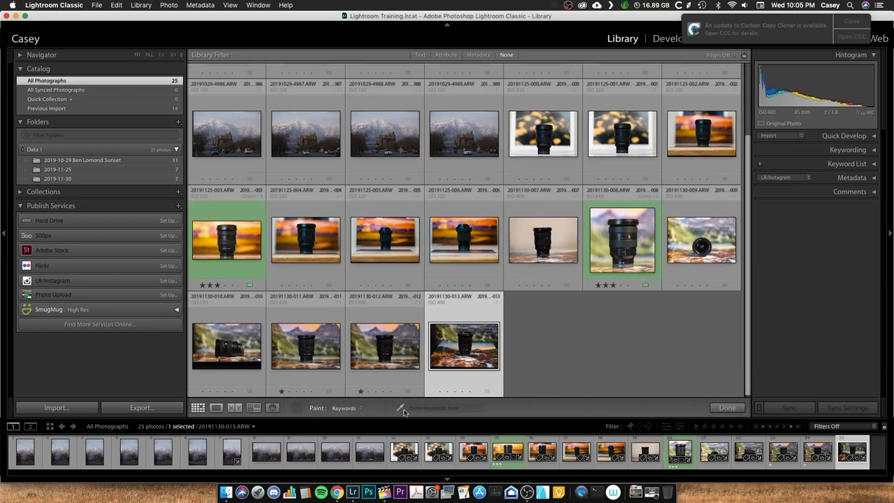
click(345, 408)
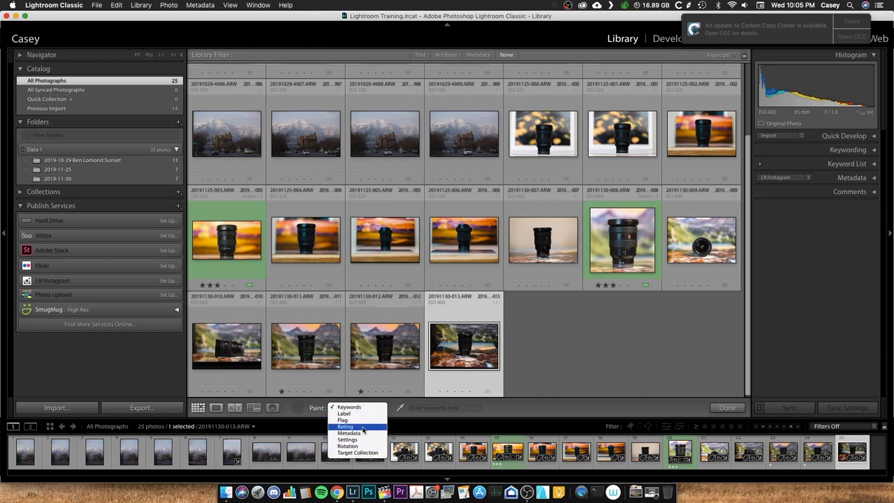
click(437, 410)
click(437, 409)
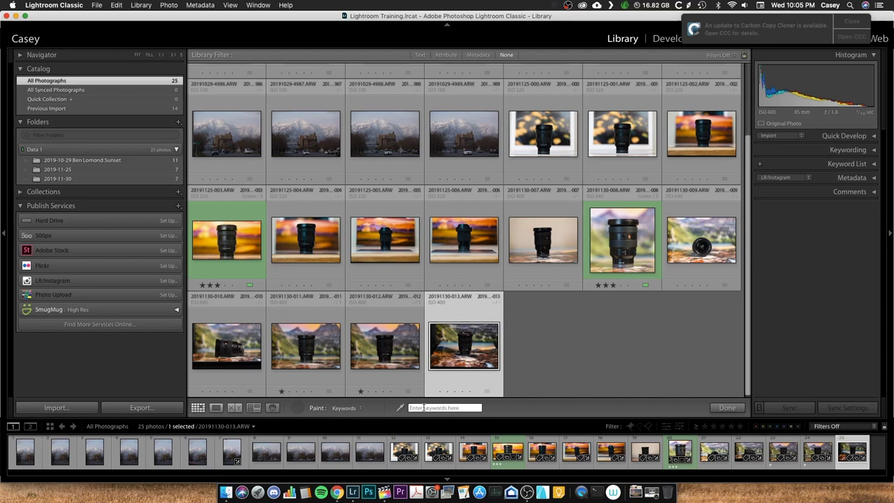
text(sony 16-35)
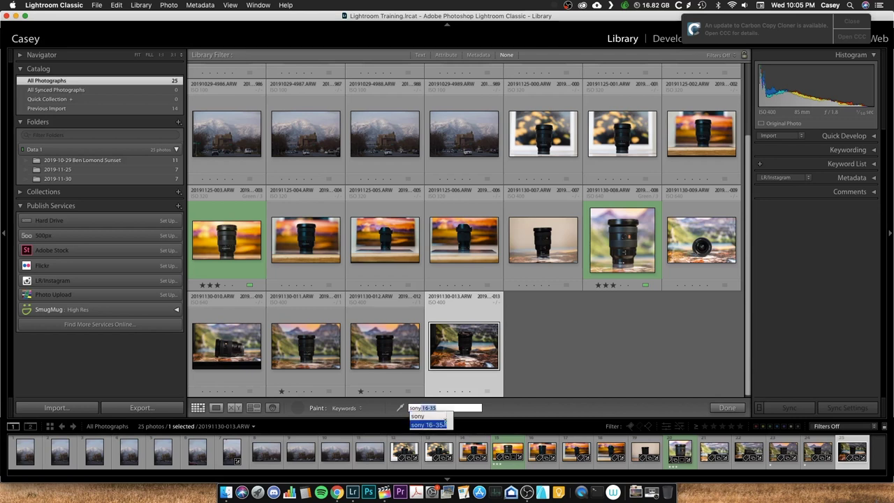
click(427, 424)
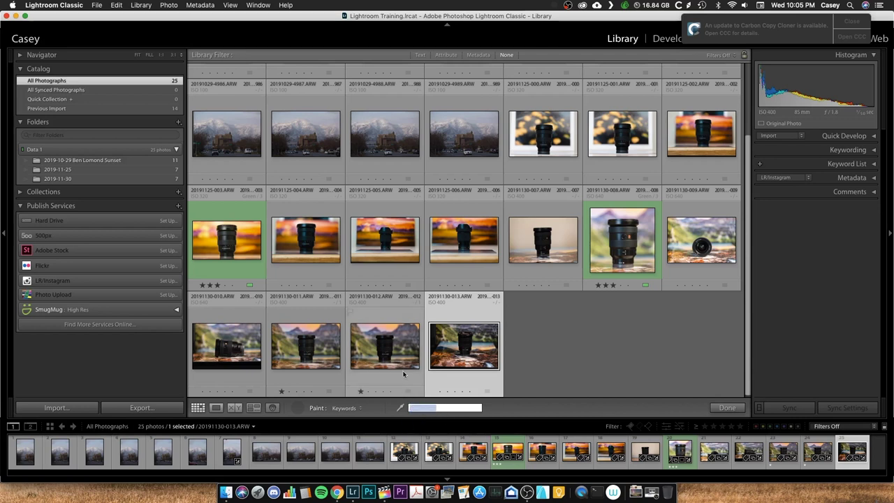
click(394, 370)
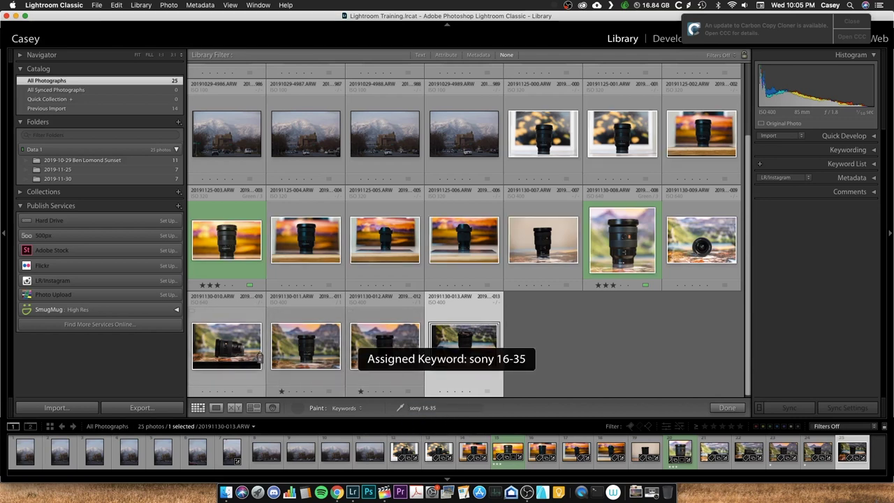
click(247, 264)
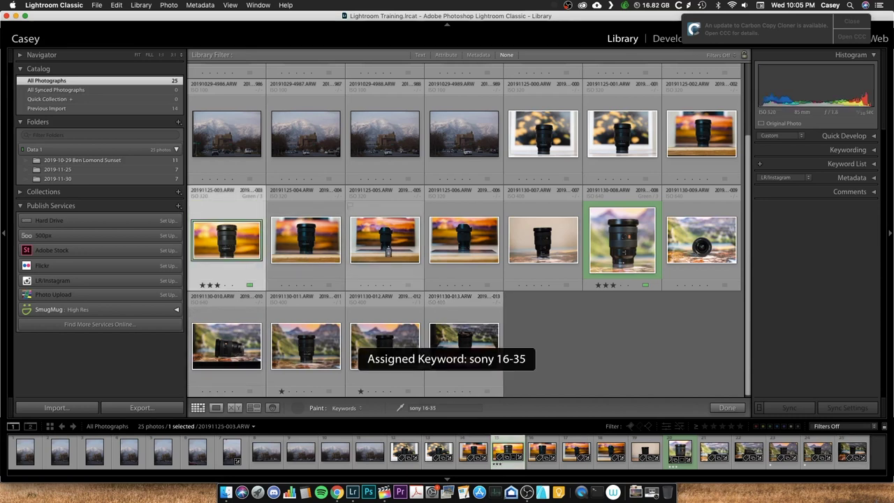
click(391, 246)
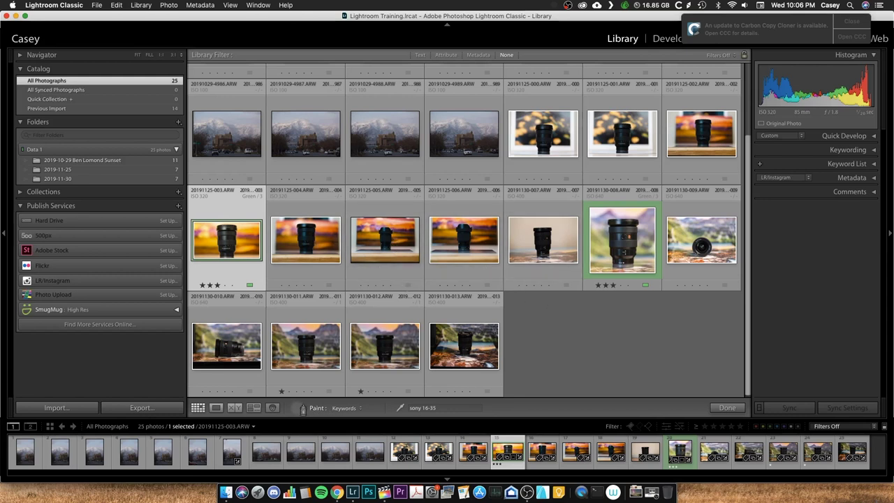
click(296, 409)
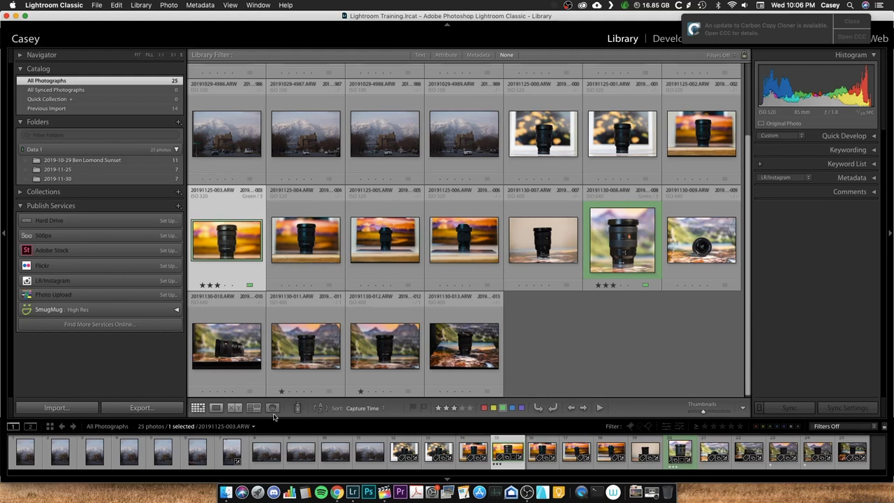
Step: Select the two mountain photos at the top and dismiss the Carbon Copy Cloner notification
scroll(279, 279, up, 5)
click(305, 119)
shift+click(218, 74)
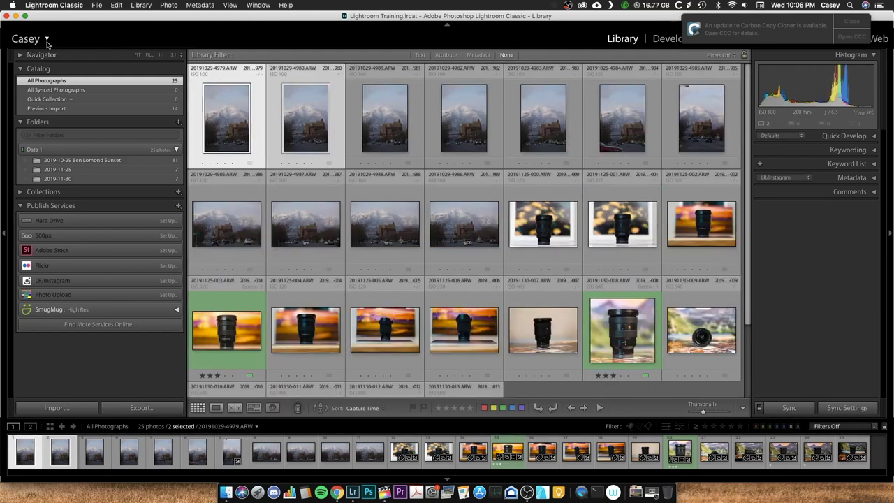
click(850, 26)
click(43, 41)
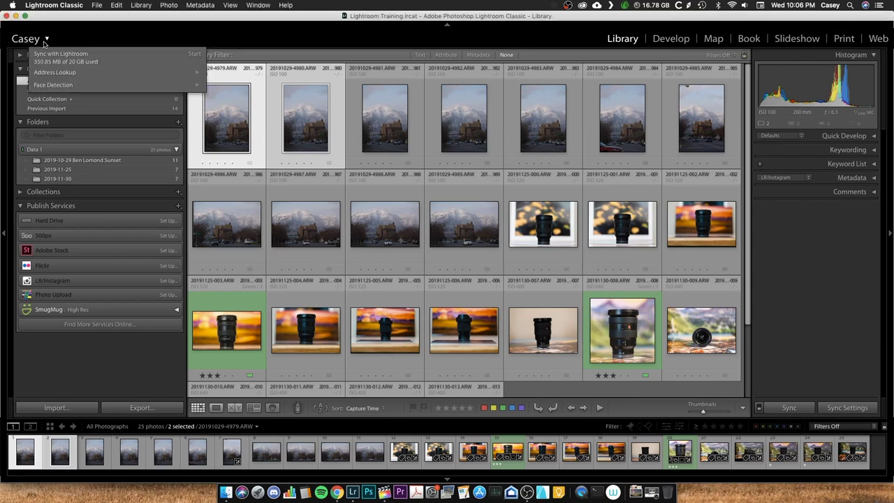
Step: Cycle the identity plate through Lightroom Classic, Adobe ID and Personalized, then open the Identity Plate Editor
right_click(40, 42)
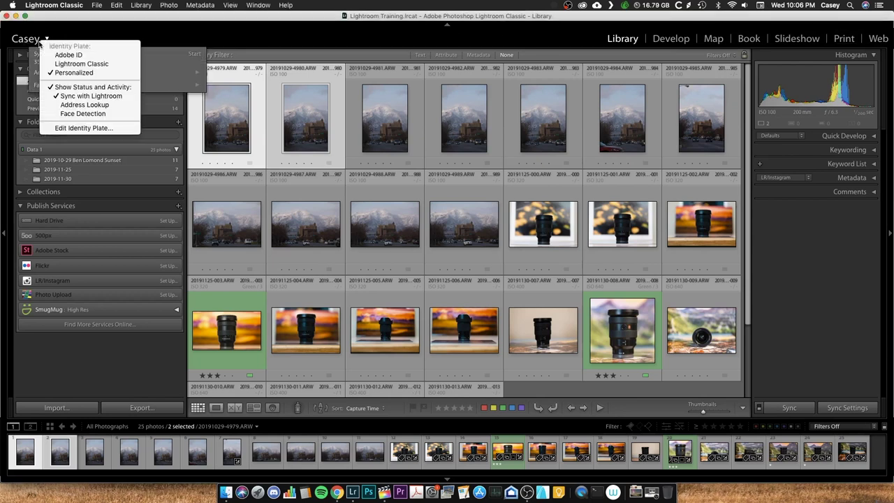
click(75, 65)
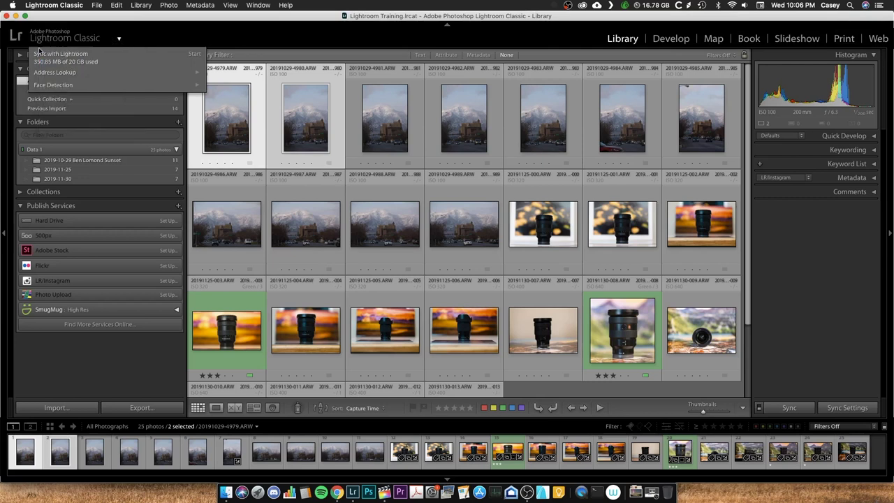
right_click(70, 38)
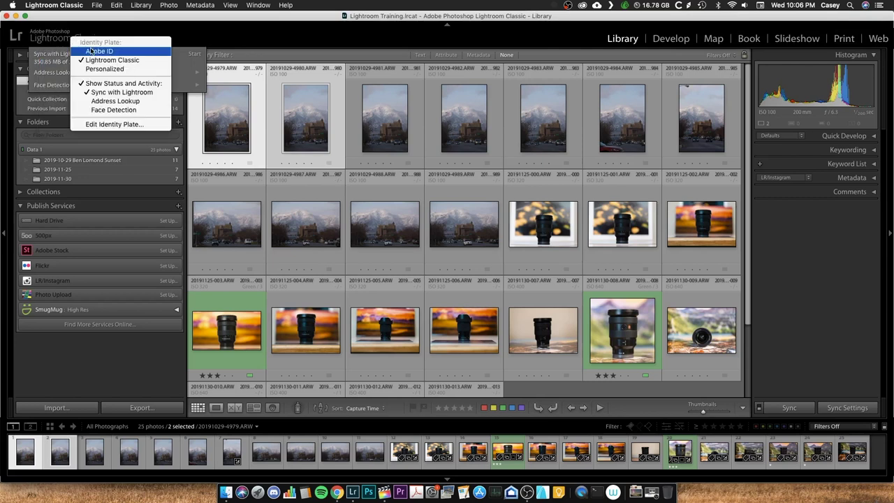
click(91, 51)
right_click(59, 39)
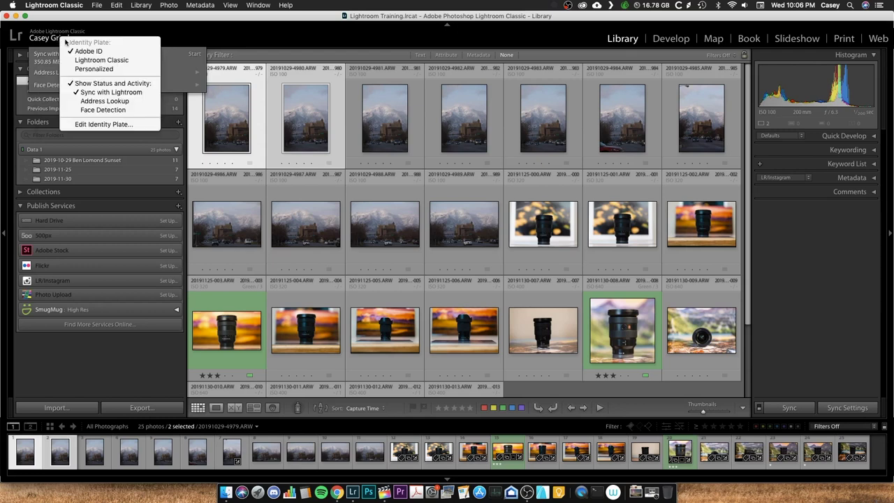
click(91, 69)
right_click(39, 40)
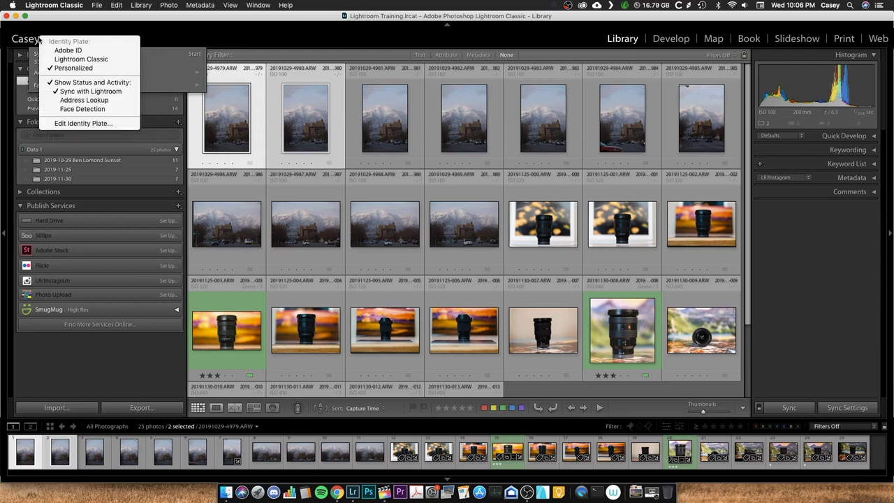
click(82, 123)
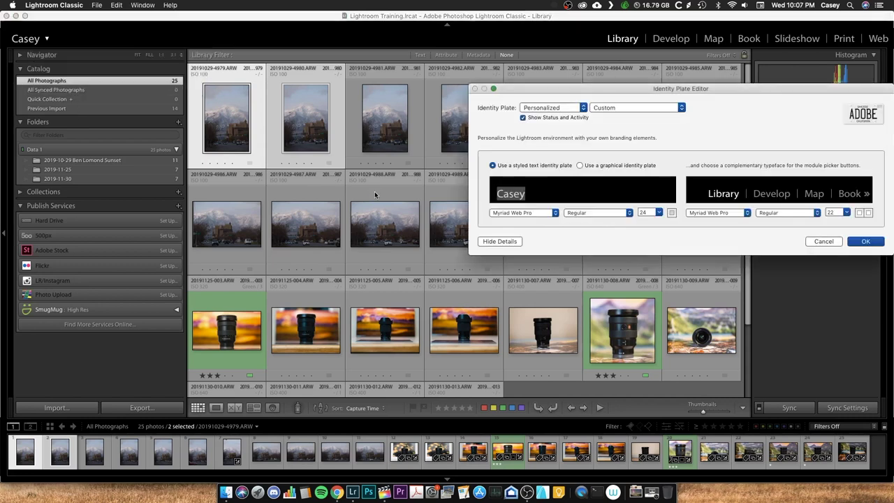
Step: Review the Personalized text plate's font and Regular style settings, leaving them unchanged
drag(596, 88, 443, 97)
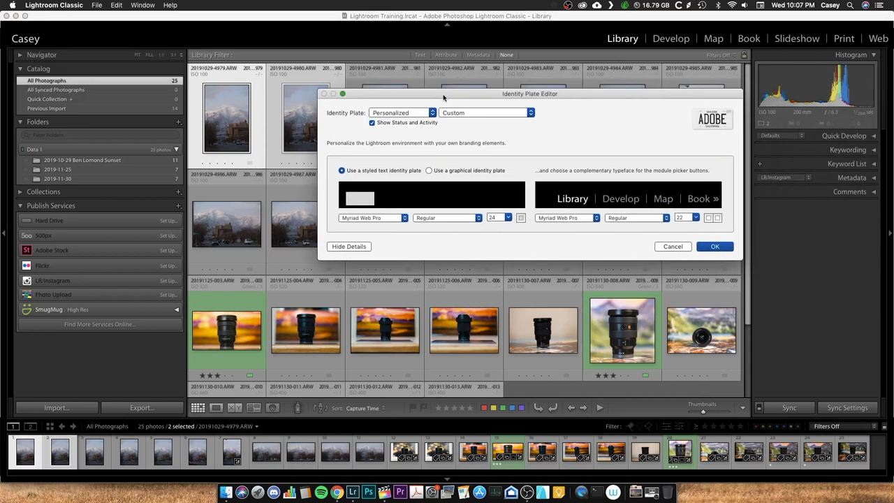
click(428, 113)
click(428, 114)
click(365, 218)
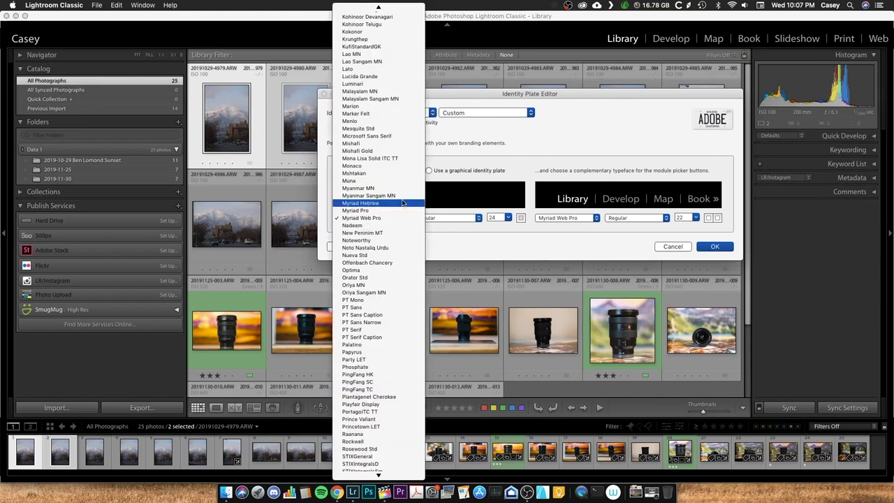
click(458, 212)
click(440, 219)
click(485, 234)
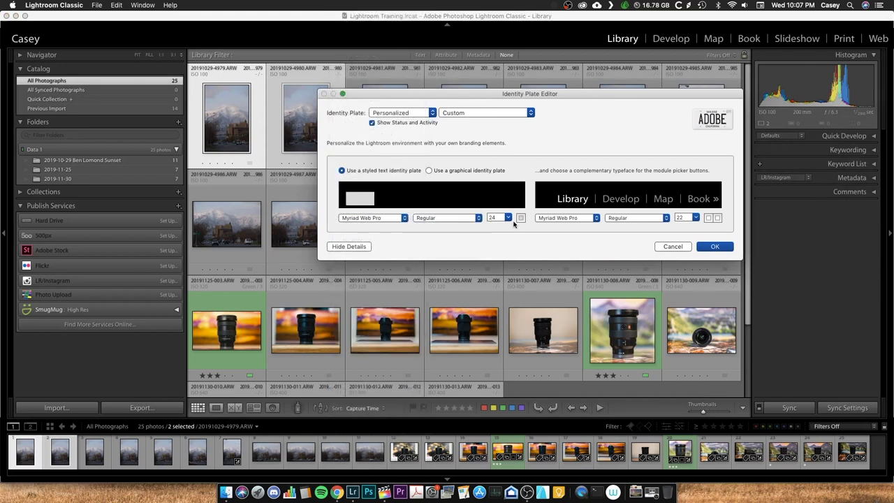
Step: Use a graphical identity plate with the white low-res cropped logo PNG from Documents > Photography Docs > Design
click(429, 171)
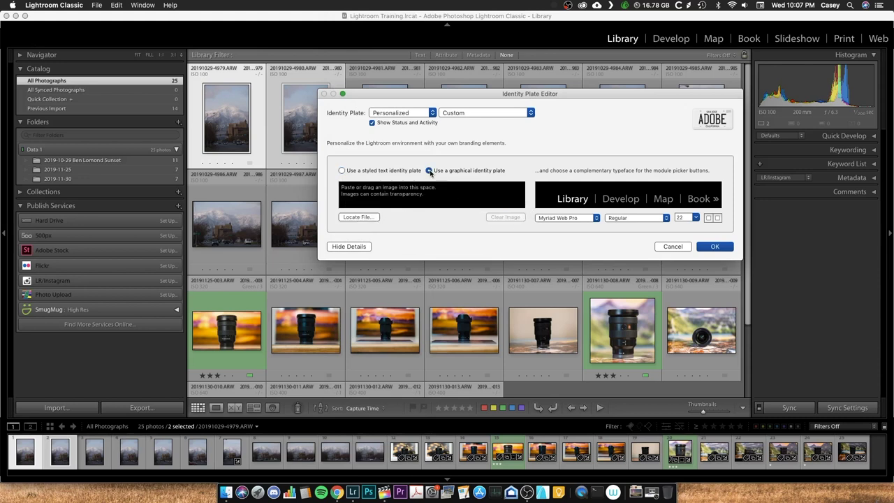
click(367, 219)
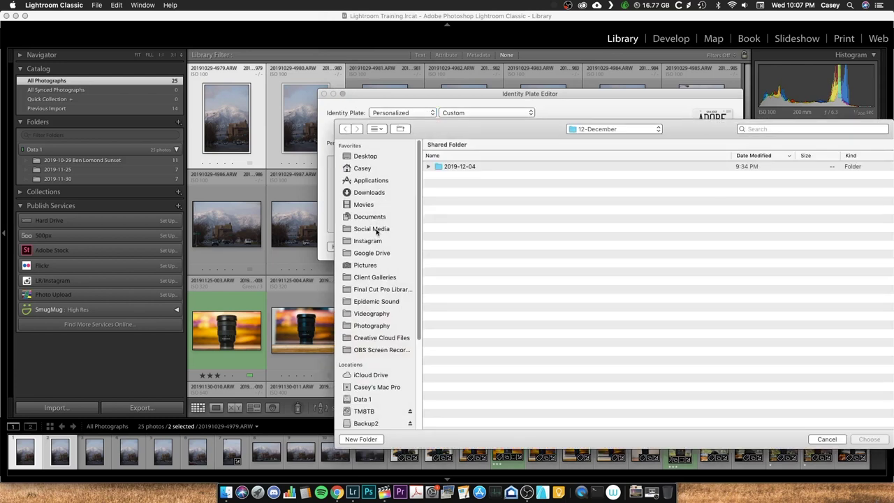
click(375, 216)
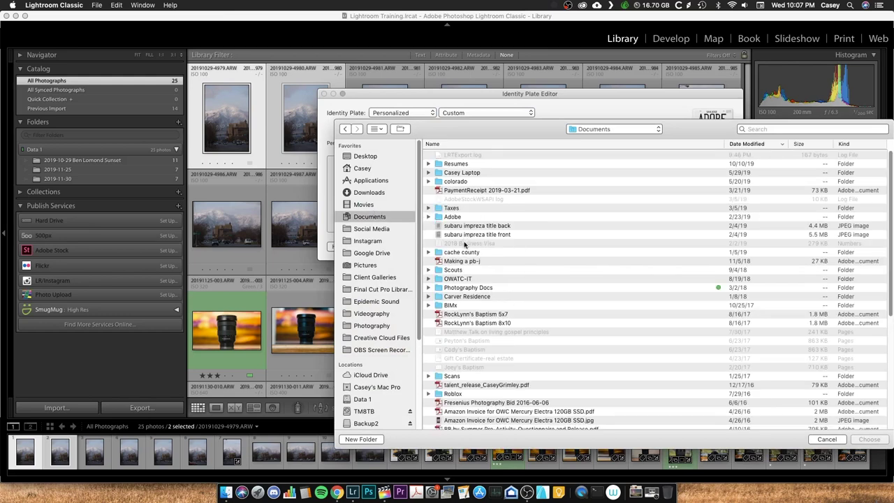
double_click(461, 288)
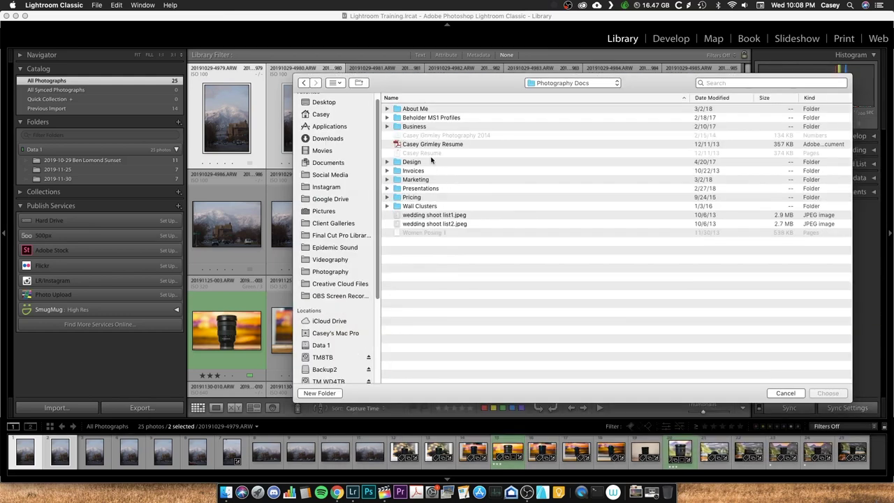
click(417, 162)
double_click(417, 162)
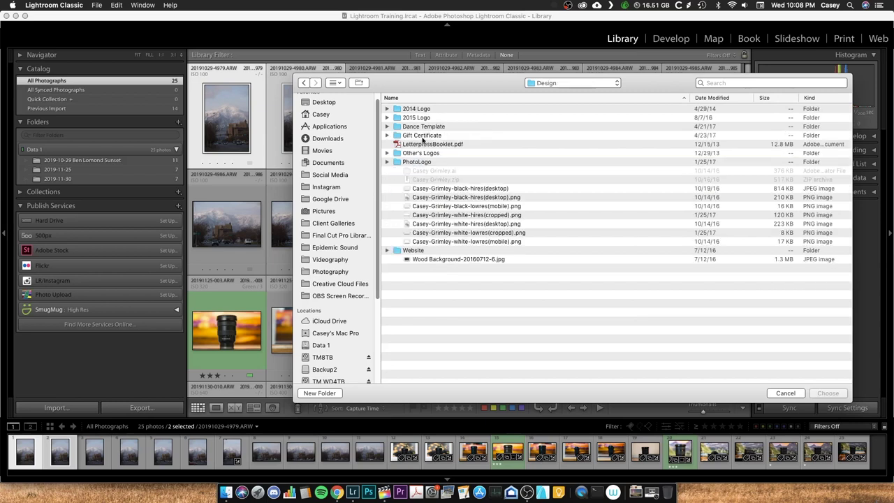
click(459, 234)
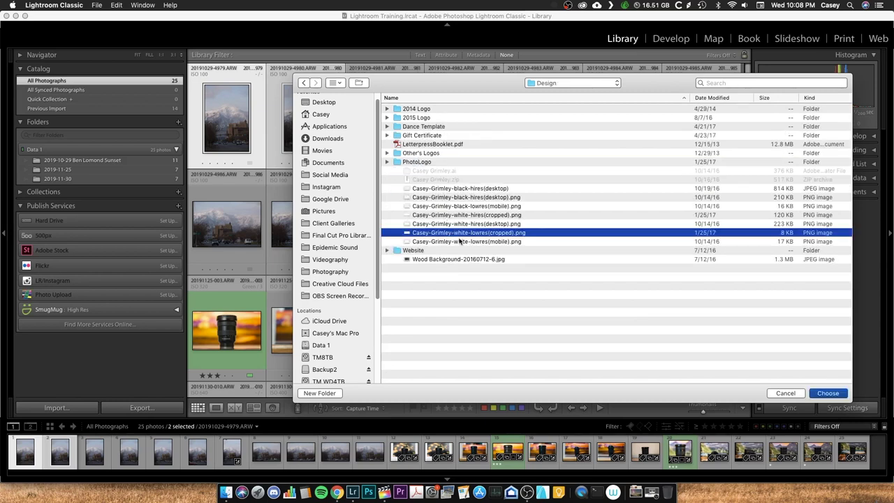
click(828, 394)
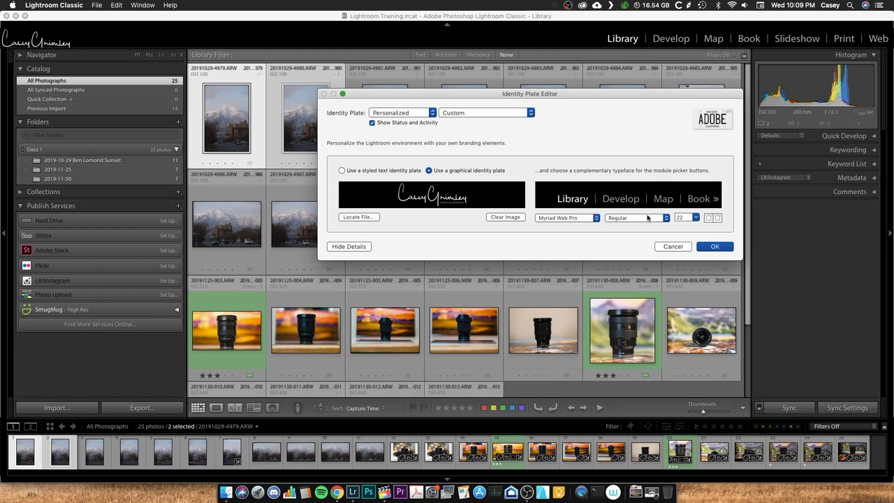
Step: Set the module picker font to Flux Architect Regular at size 14
click(573, 218)
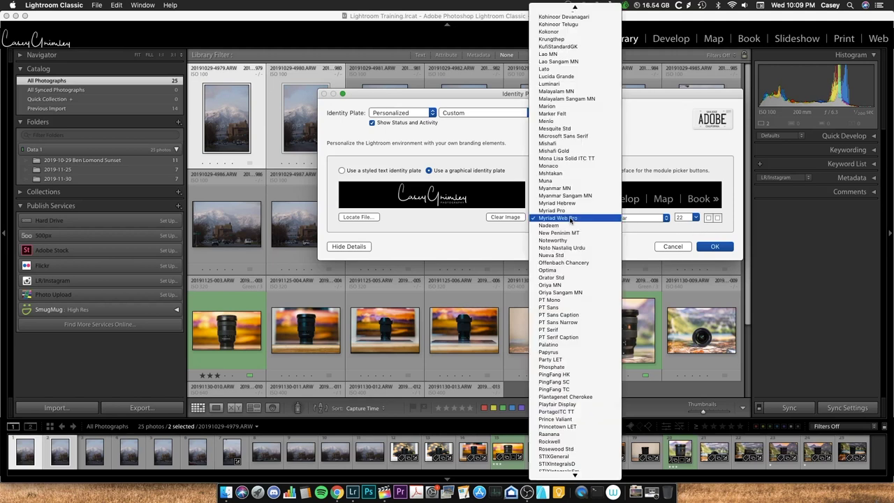
scroll(566, 158, up, 15)
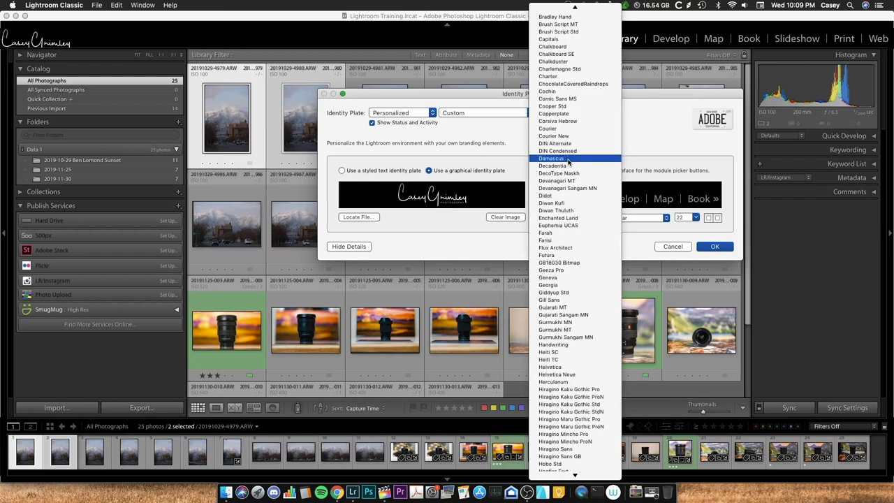
click(569, 248)
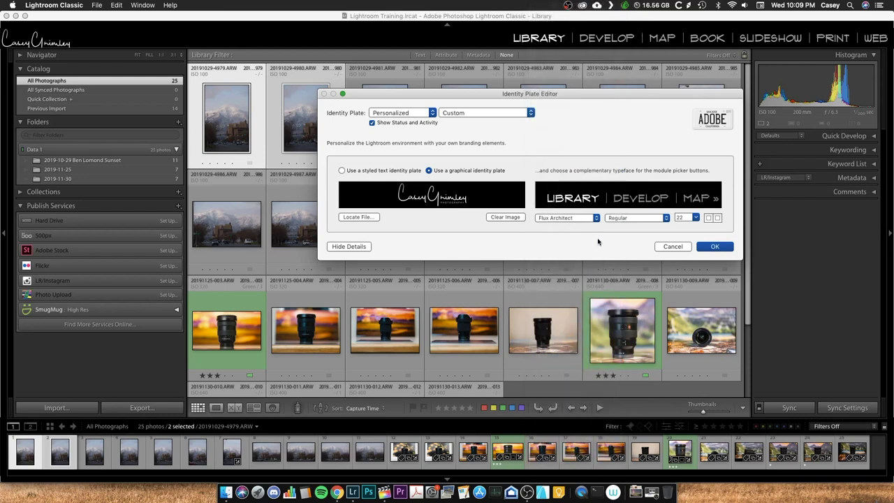
click(664, 218)
click(655, 218)
click(680, 218)
click(696, 218)
click(685, 238)
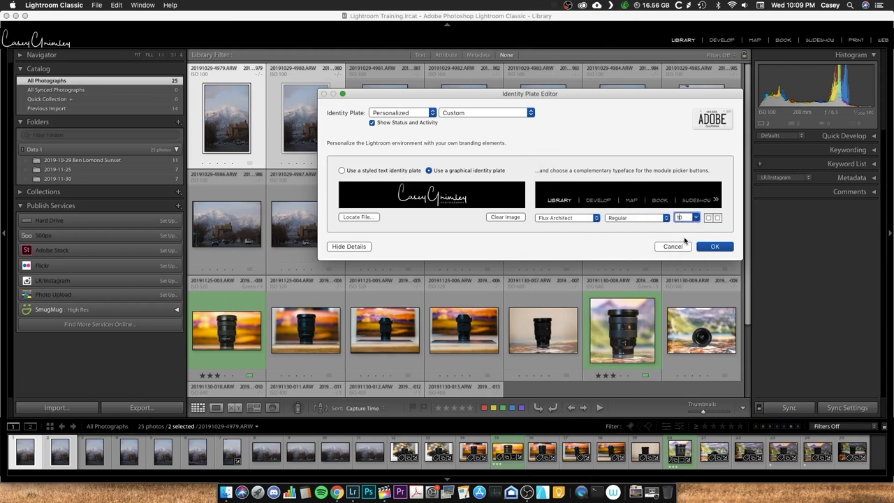
click(691, 218)
click(688, 252)
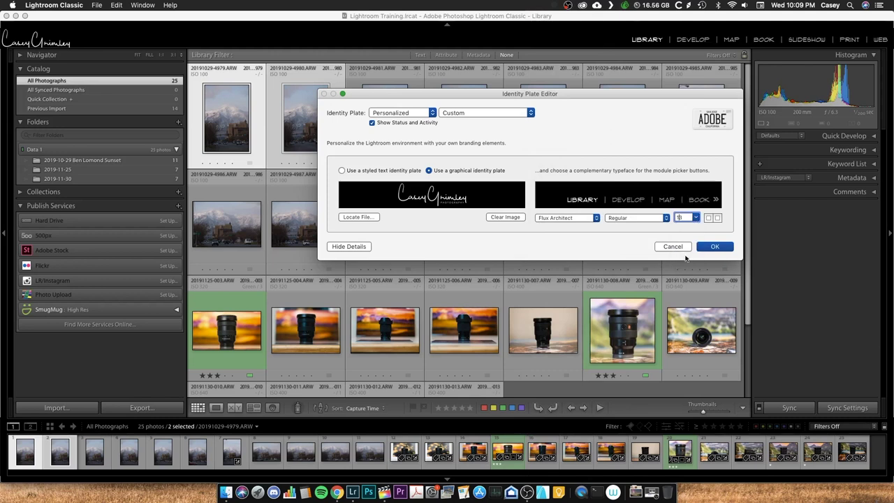
click(698, 217)
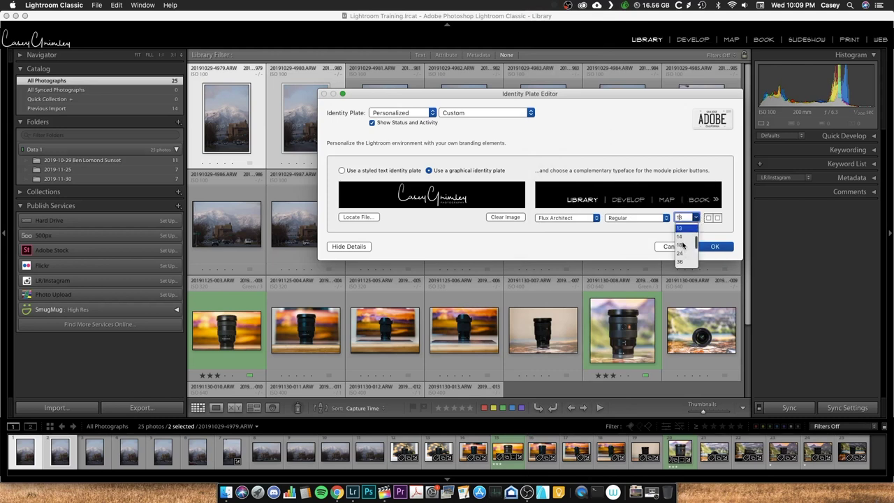
click(681, 237)
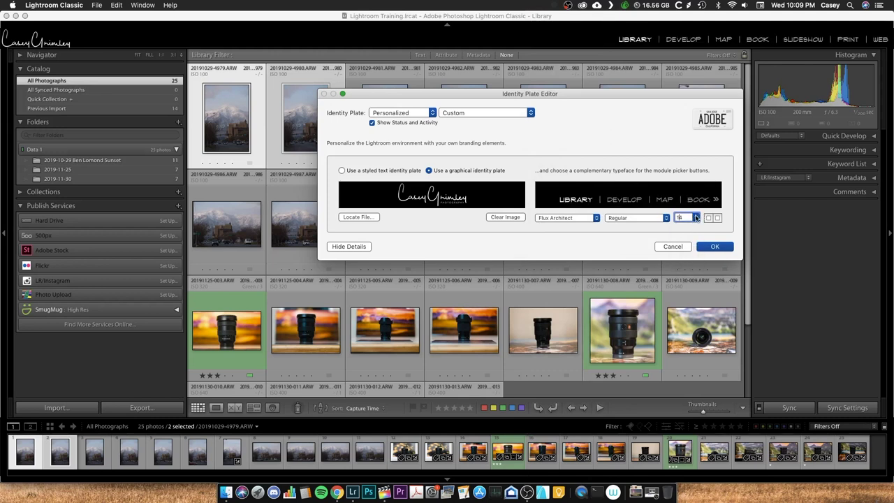
Step: Make the active module name Maraschino red and apply the identity plate changes
click(709, 218)
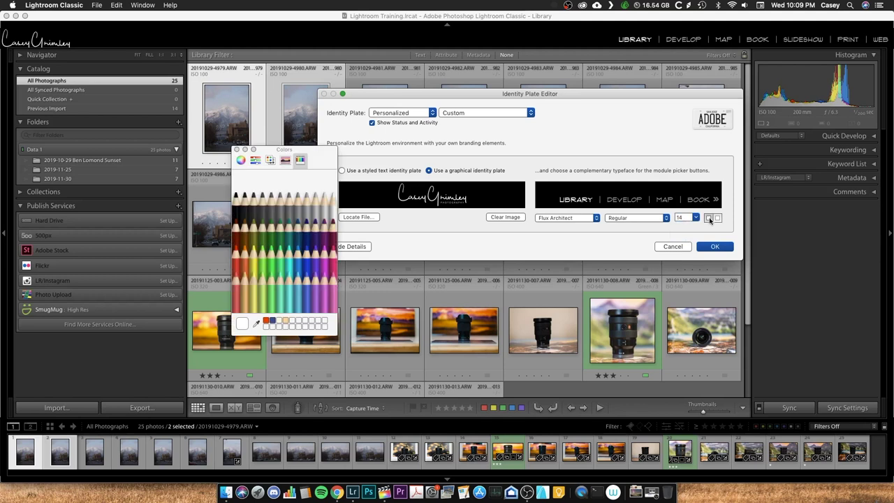
drag(317, 166, 343, 153)
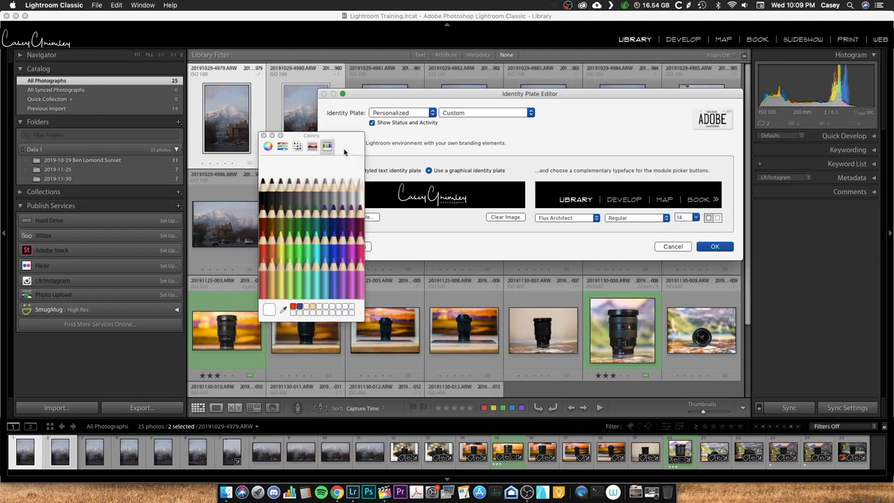
click(264, 241)
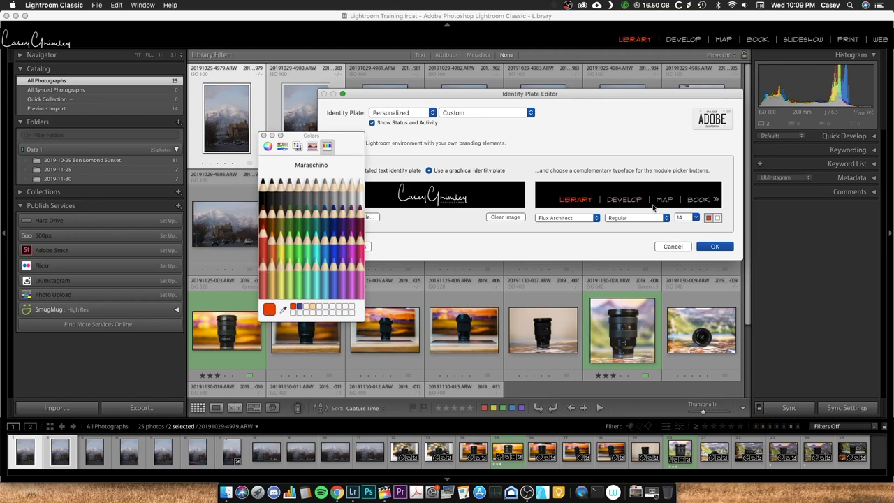
click(716, 218)
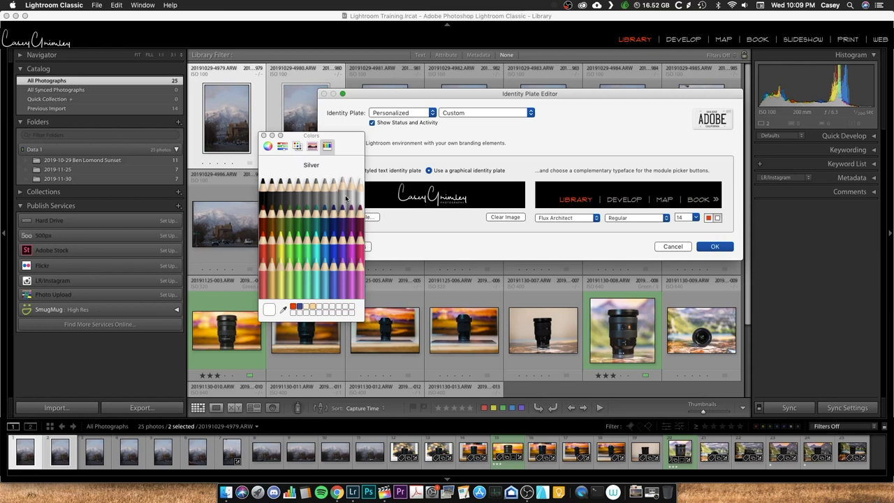
click(264, 135)
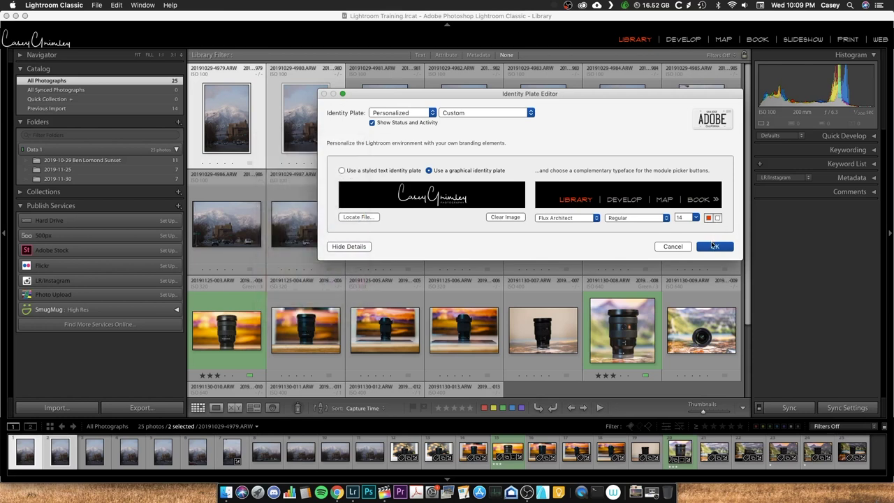
click(714, 246)
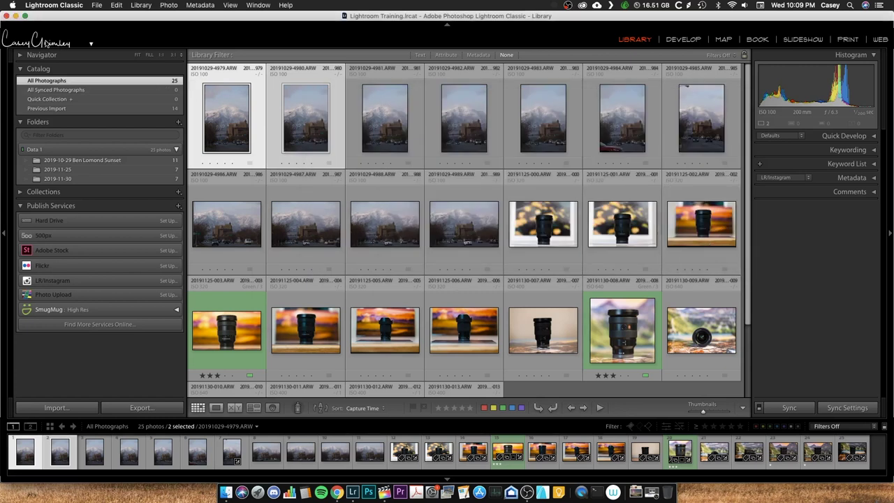
click(47, 41)
click(93, 43)
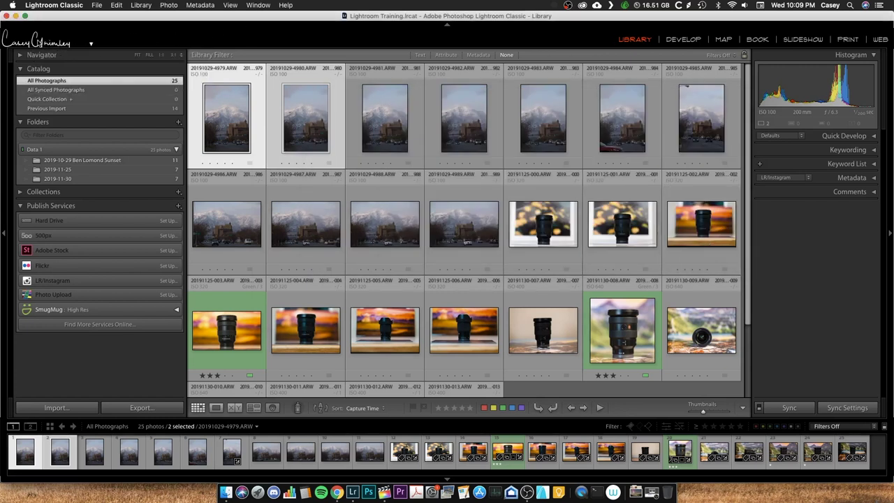